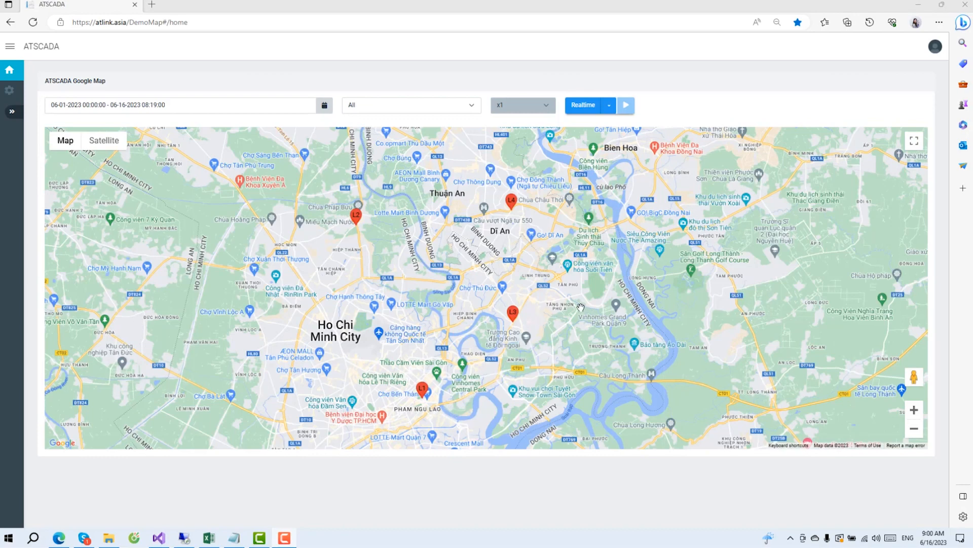
- Inspect the L1 marker's details on the ATSCADA Google Map page, close them and minimize the browser
left_click(423, 393)
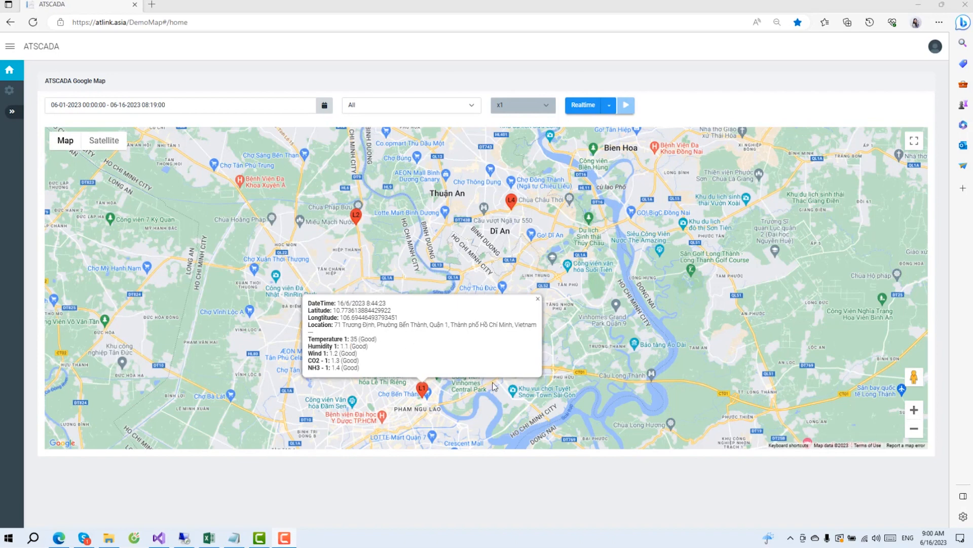
left_click(478, 396)
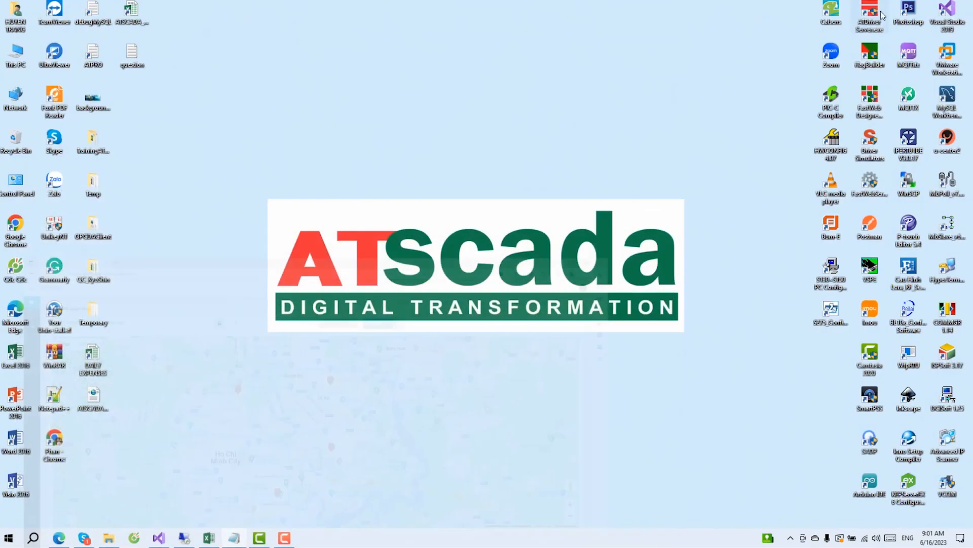
left_click(918, 5)
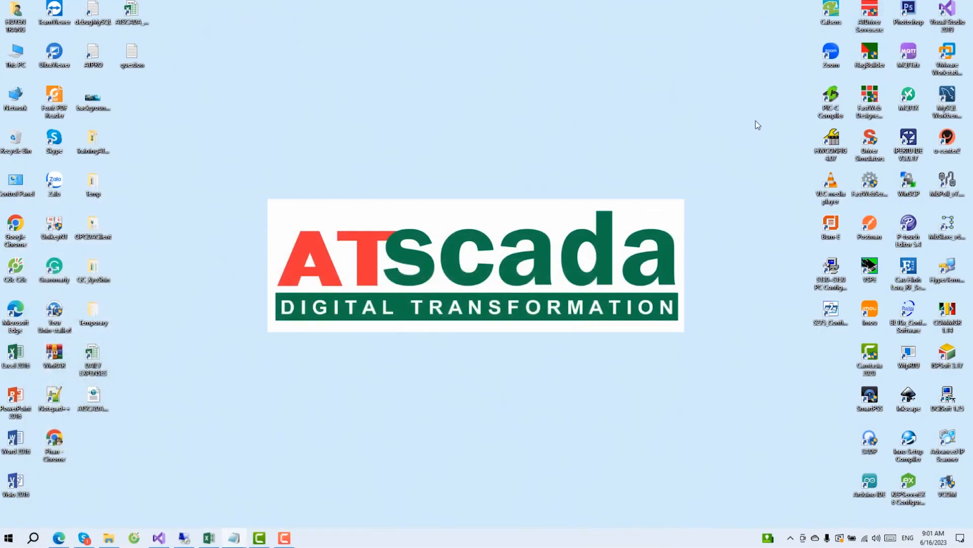
- Launch FastWeb Designer as administrator and maximize its window
right_click(869, 100)
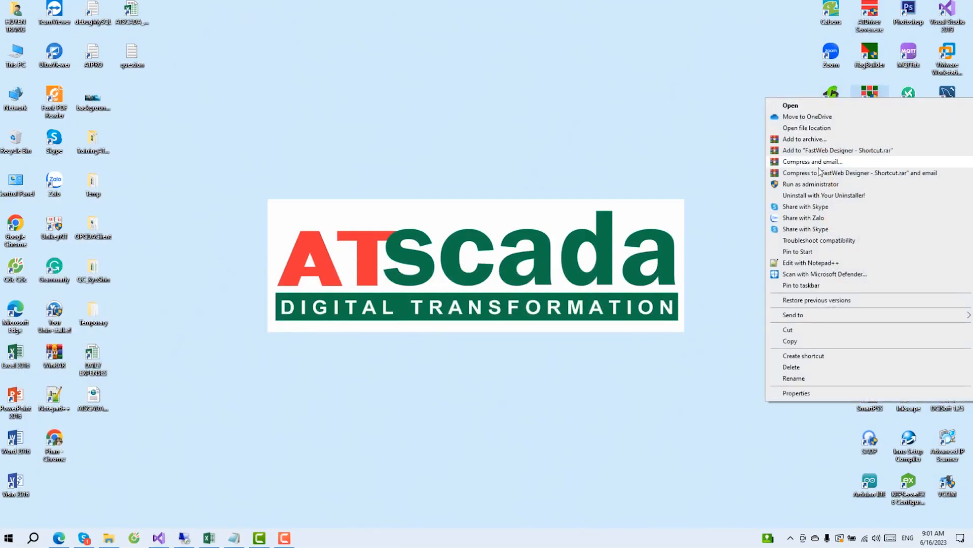
left_click(803, 184)
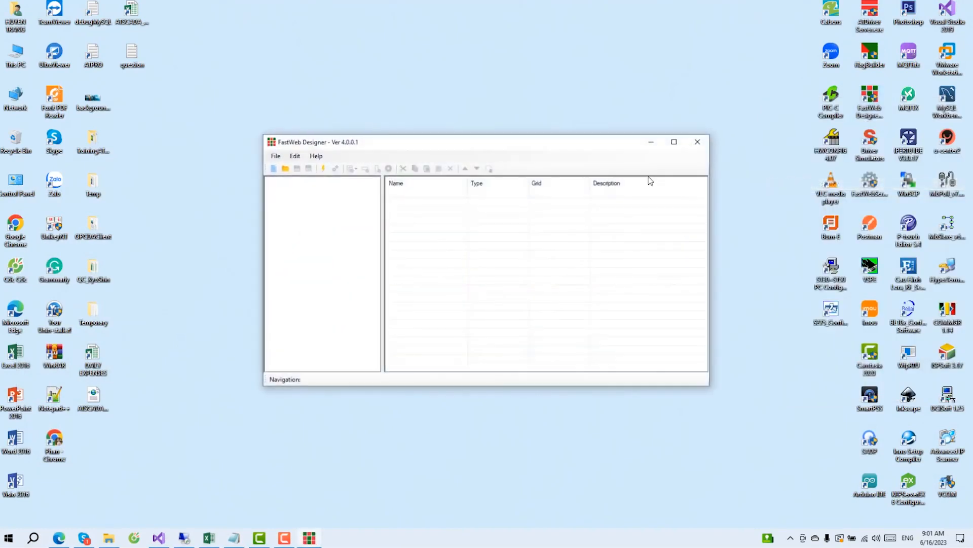
left_click(674, 142)
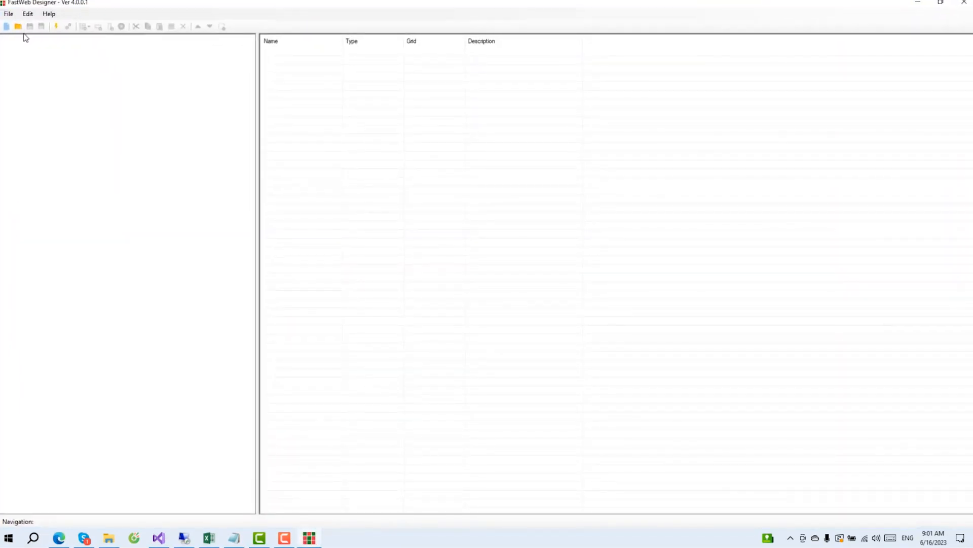
- Create a new application with the default settings and add a view named Home to it
left_click(6, 26)
left_click(514, 312)
left_click(82, 26)
left_click(101, 35)
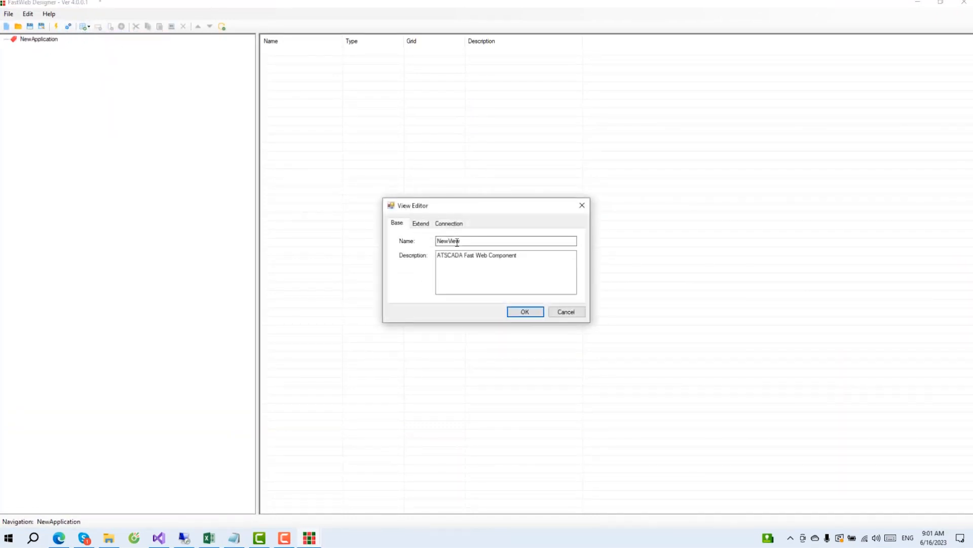
type("Home")
left_click(420, 223)
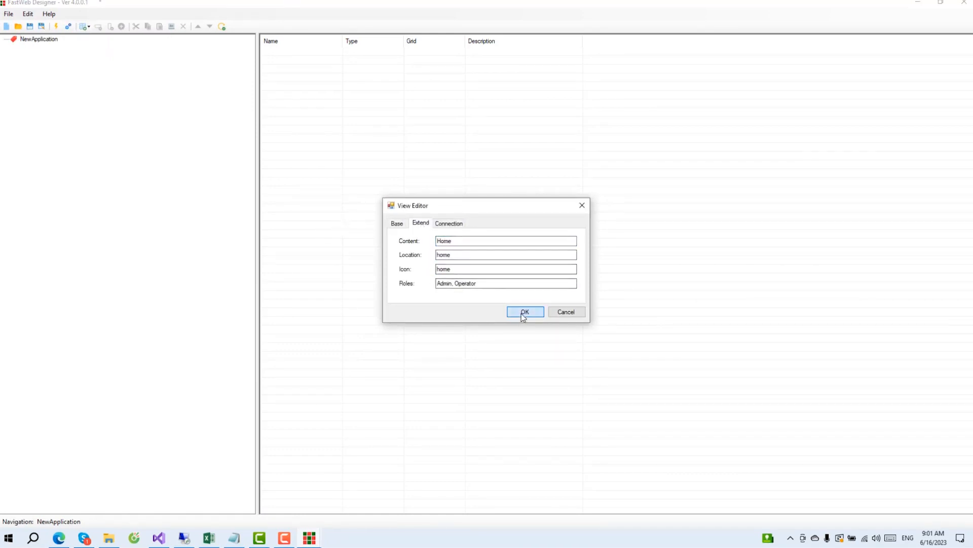
left_click(517, 312)
- Start a second view in the application, name it Settings and copy that name
left_click(36, 48)
left_click(87, 29)
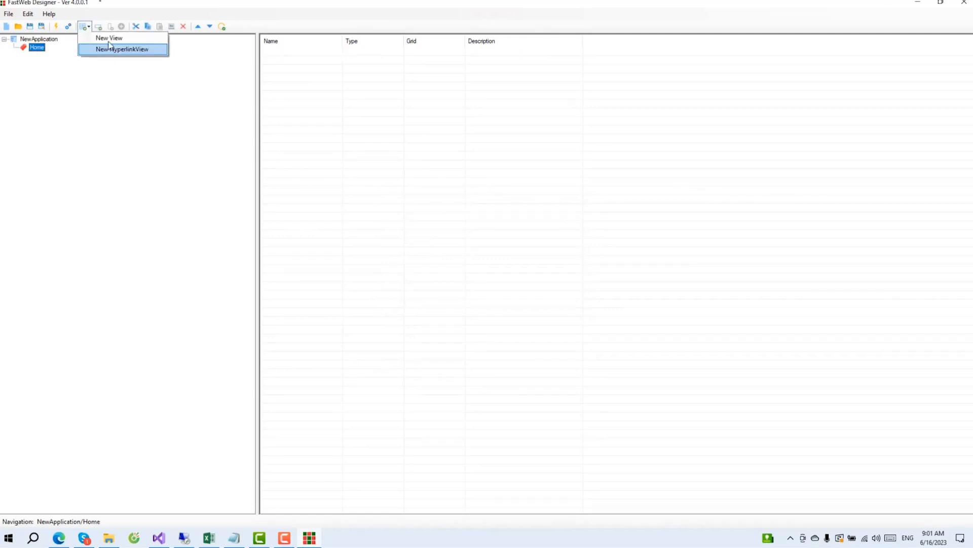
left_click(126, 48)
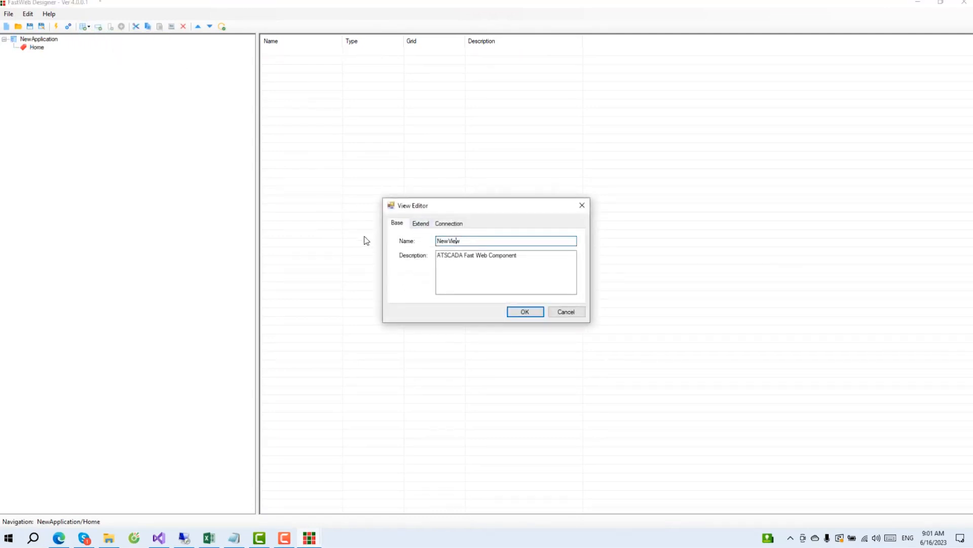
double_click(473, 241)
type("Settings")
key("ctrl+a")
key("ctrl+c")
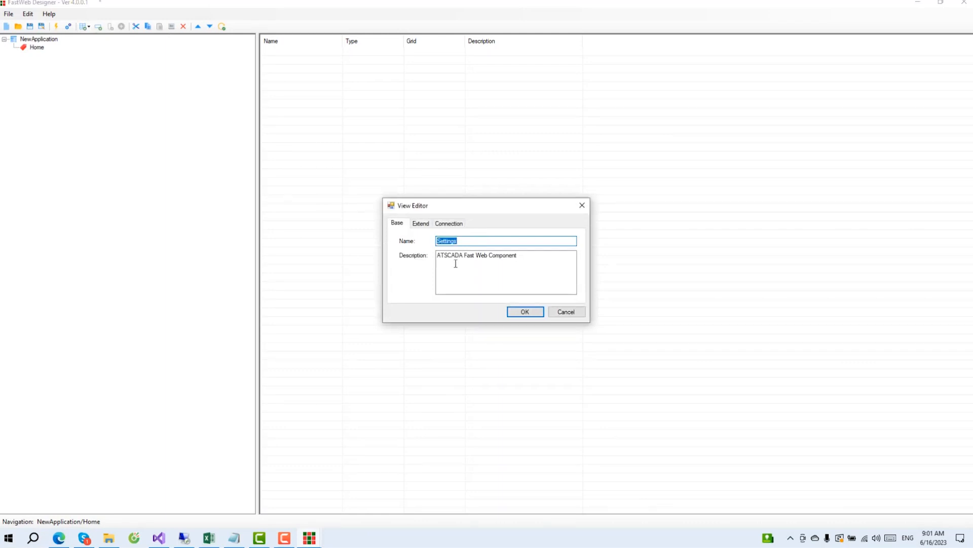
- Set the new view's content to Settings and its location to settings, and confirm the view
left_click(425, 222)
left_click_drag(457, 241, 352, 224)
key("ctrl+v")
double_click(459, 255)
key("ctrl+v")
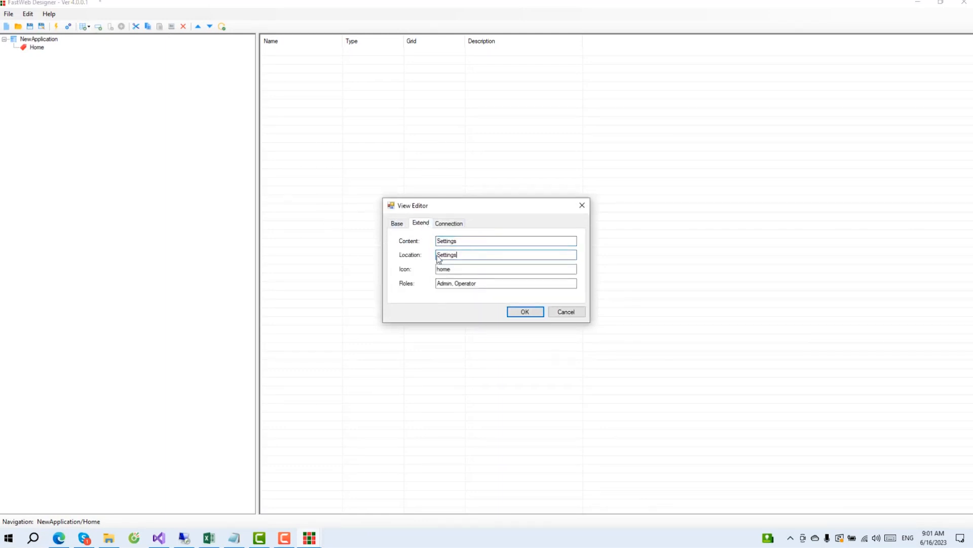
type("s")
left_click(459, 270)
left_click(524, 311)
- Add a default row to the Home view and a default column inside that row
left_click(45, 55)
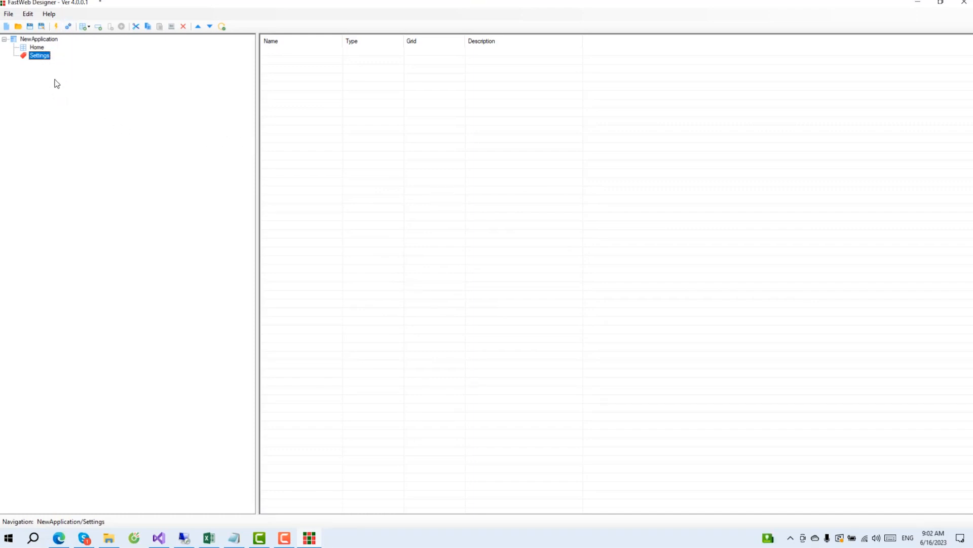
left_click(36, 47)
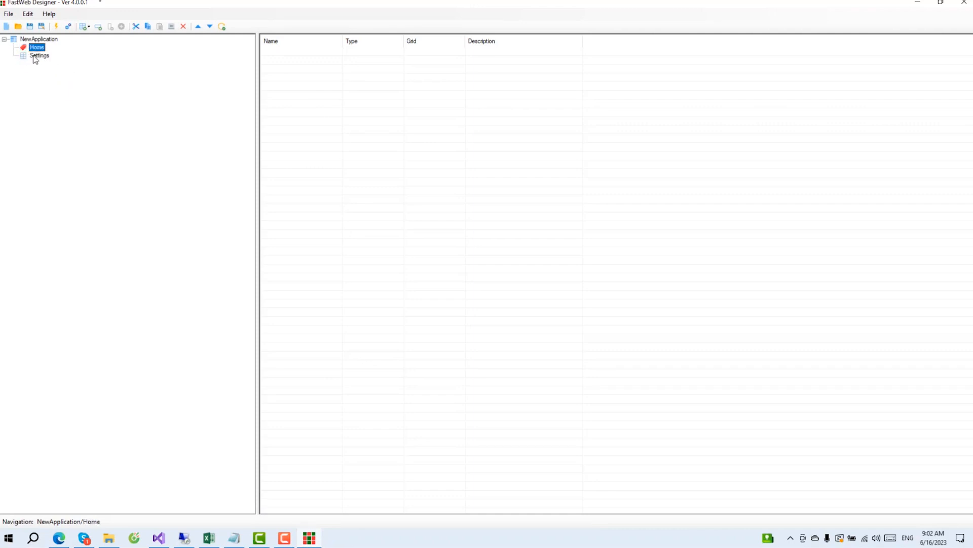
left_click(99, 26)
left_click(521, 313)
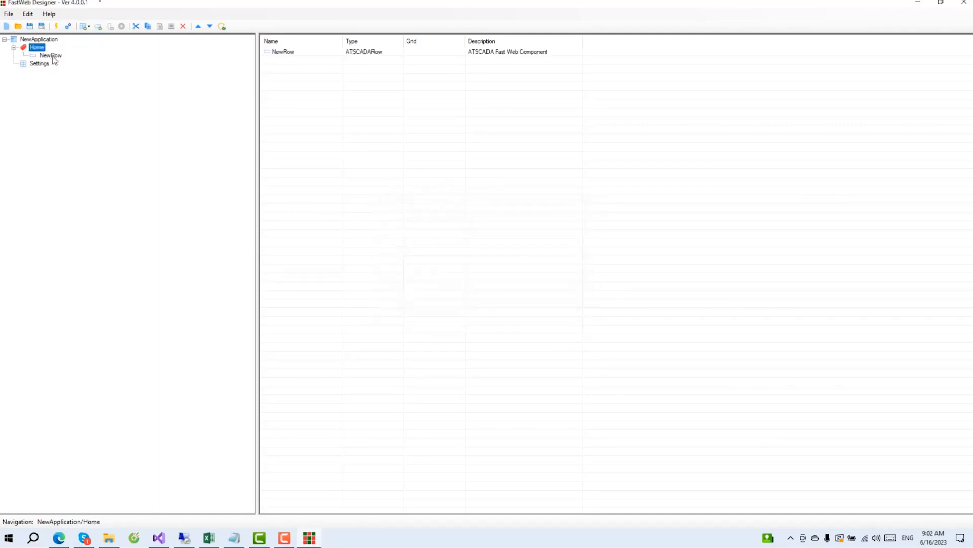
left_click(54, 57)
left_click(111, 26)
left_click(523, 310)
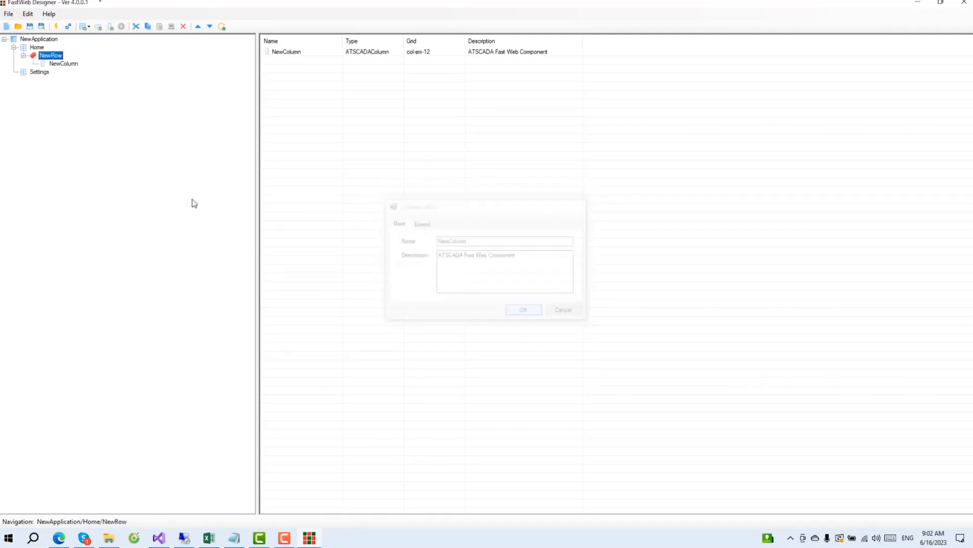
- Add a default row to the Settings view and a default column inside that row
left_click(39, 72)
left_click(98, 26)
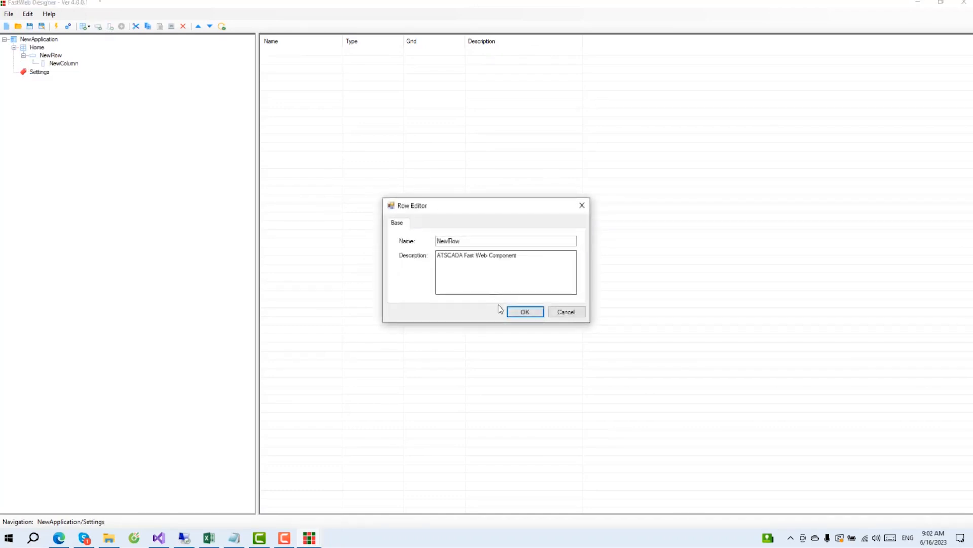
left_click(524, 312)
left_click(50, 80)
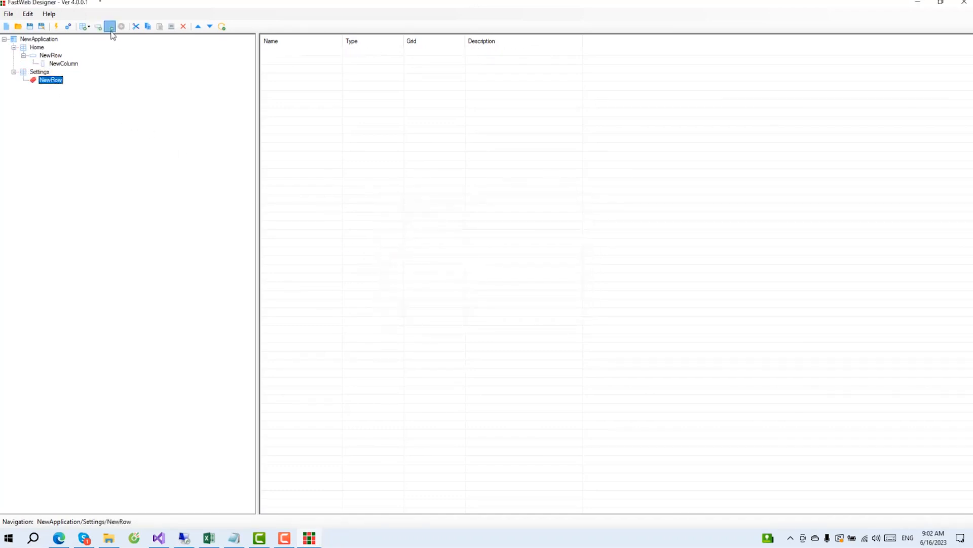
left_click(110, 31)
left_click(525, 314)
- Add an iGoogleMap component to the column under the Home view
left_click(55, 65)
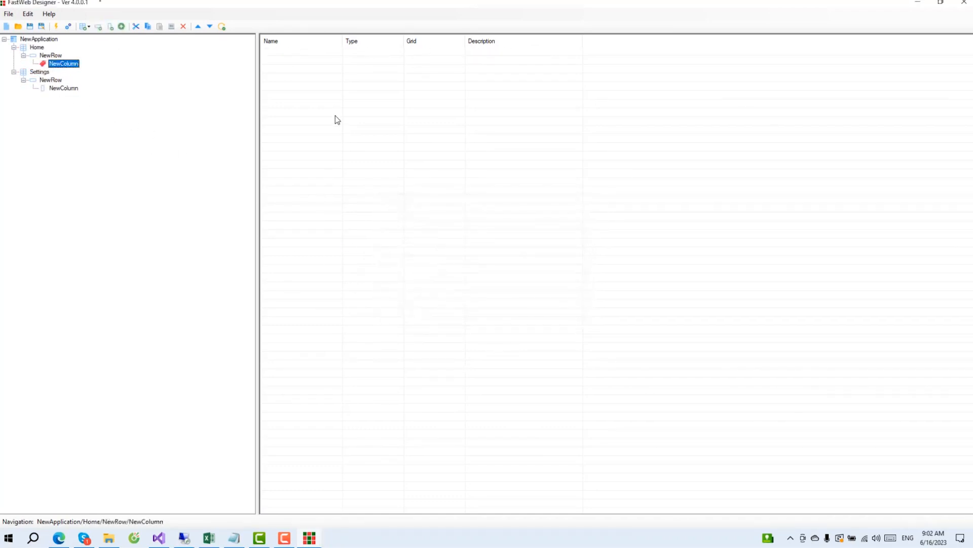
right_click(405, 125)
left_click(441, 163)
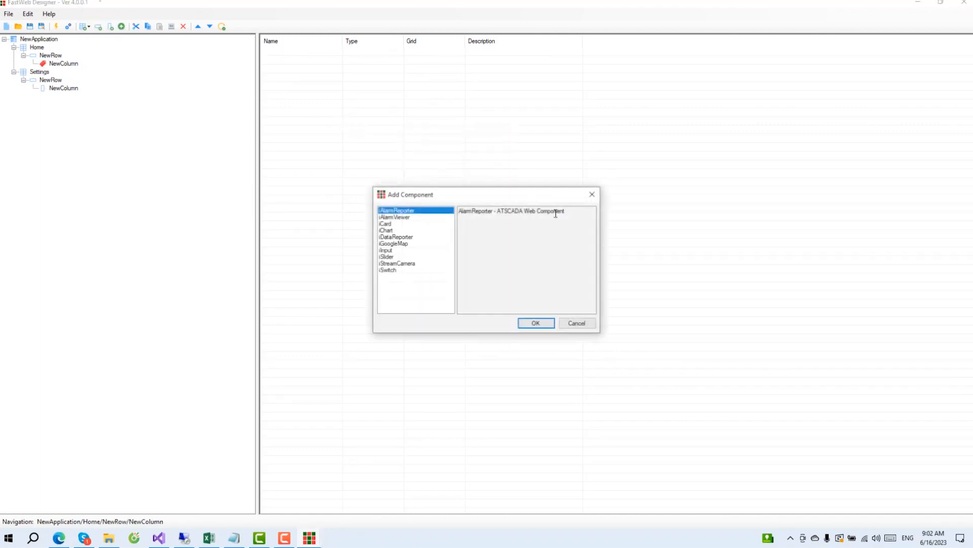
left_click(434, 244)
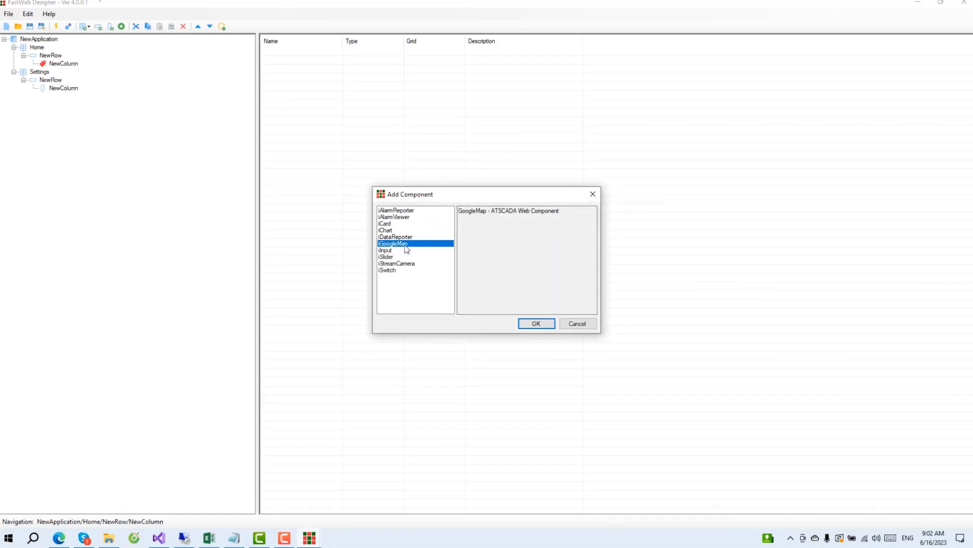
left_click(535, 324)
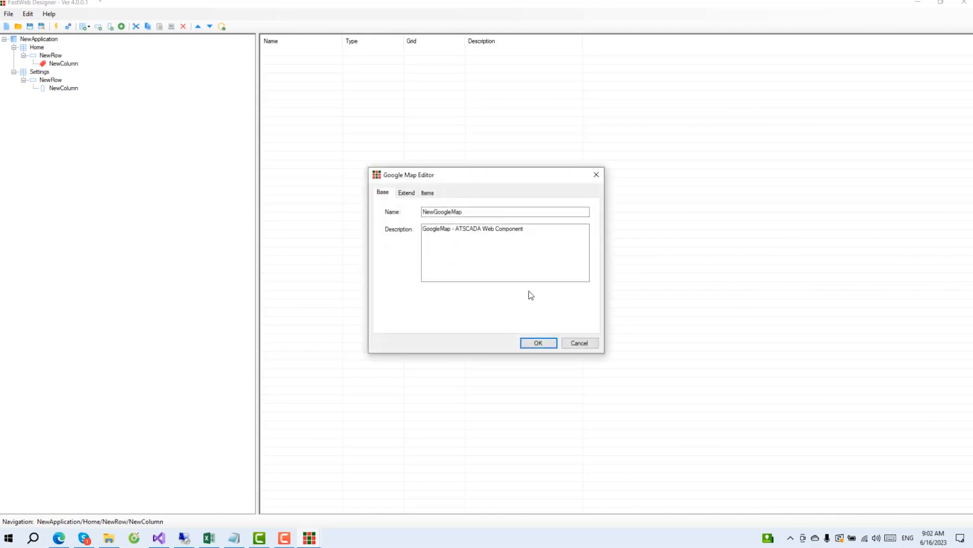
- Review the Google Map component's extended settings, comparing its content title with the published map page in the browser
left_click(407, 194)
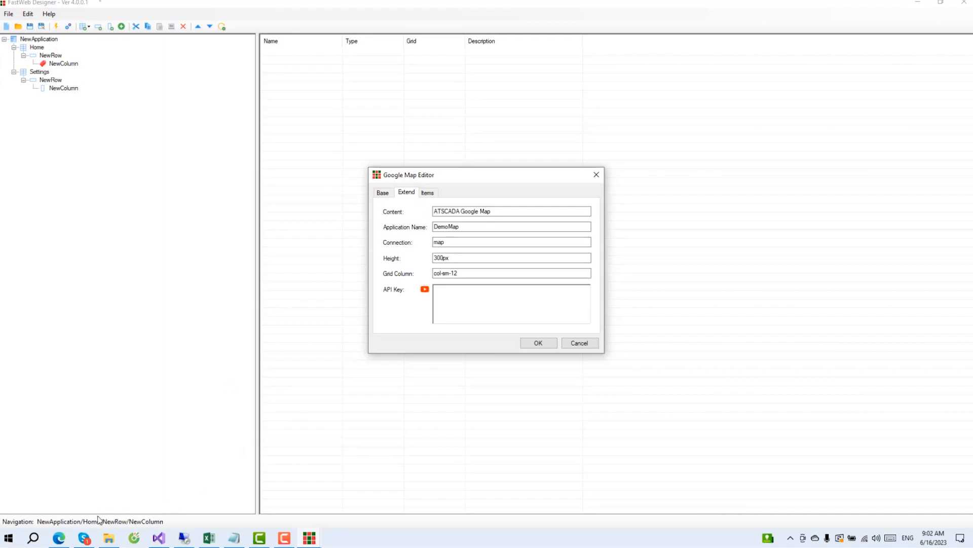
left_click(60, 537)
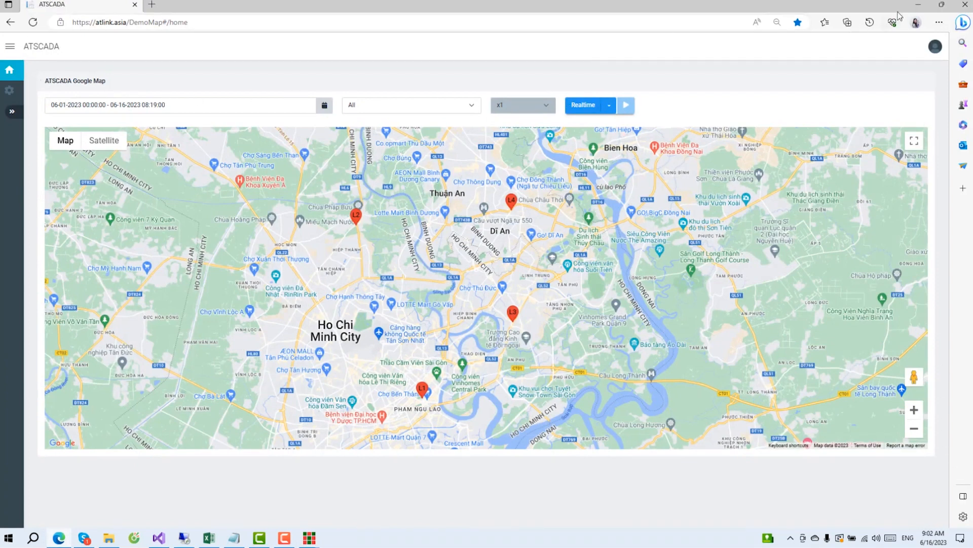
left_click(919, 4)
left_click_drag(494, 211, 308, 213)
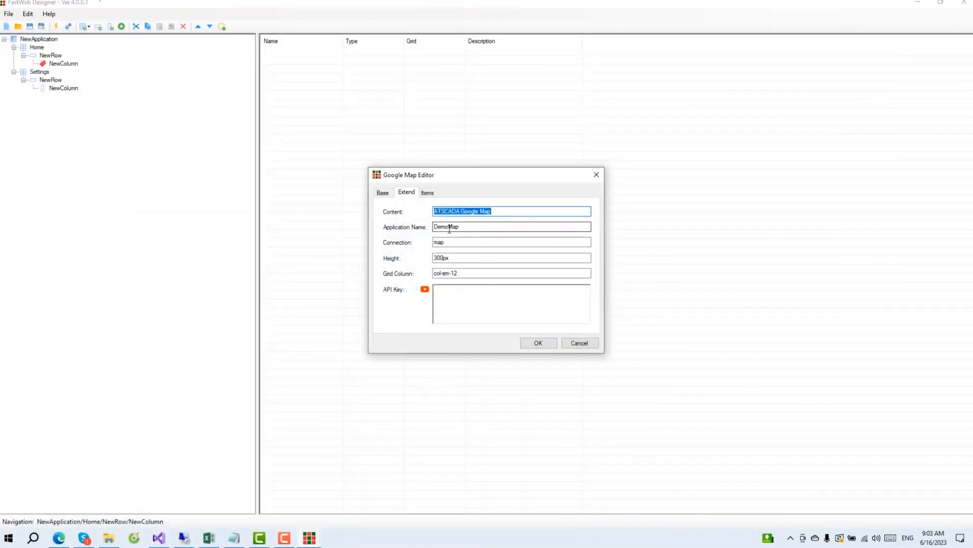
- Open atlink.asia/demomap in a new browser tab to check the application name in the address, and return to FastWeb Designer
mouse_move(460, 227)
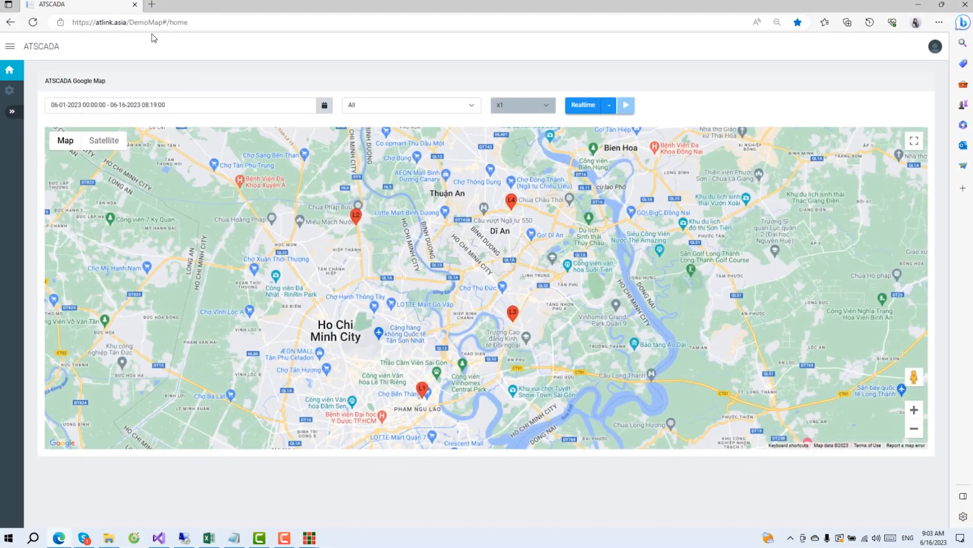
left_click(149, 22)
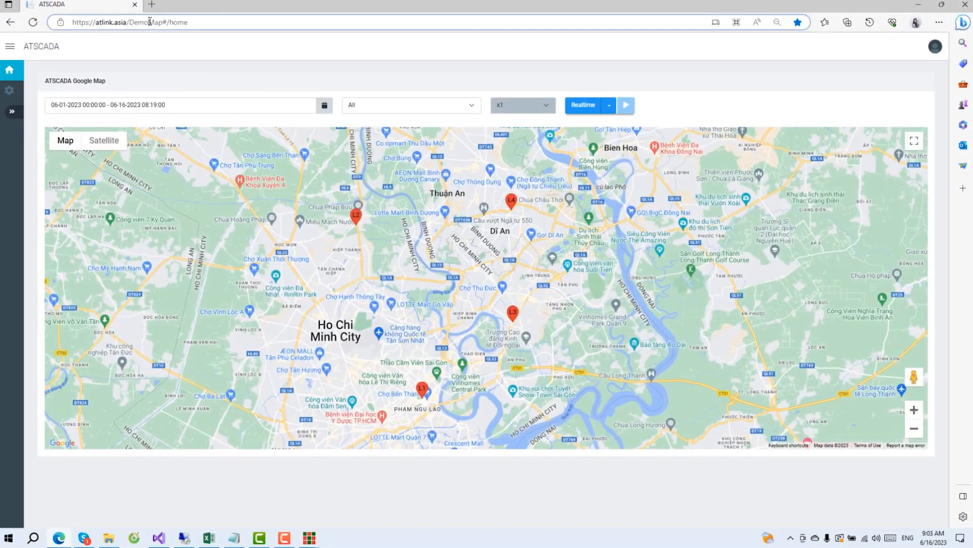
left_click(149, 5)
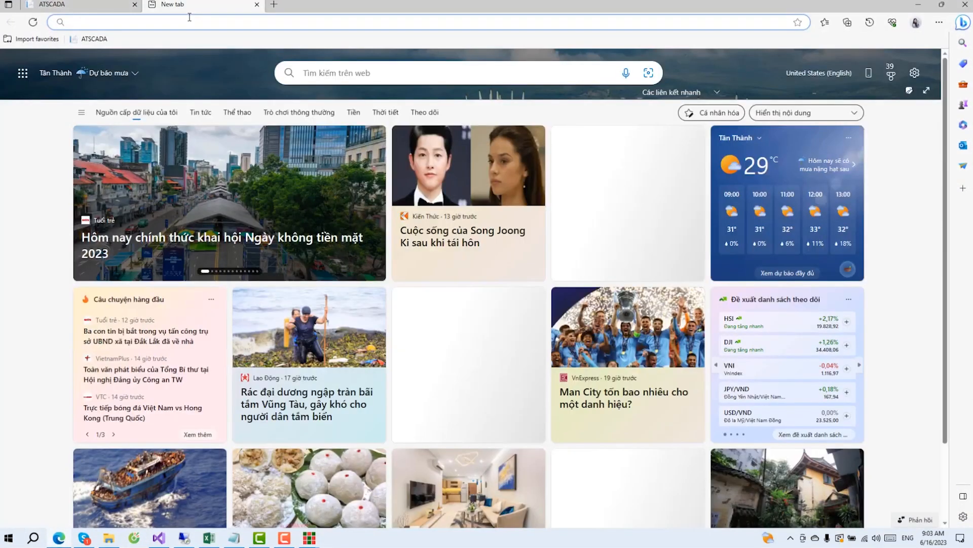
type("atlink.as")
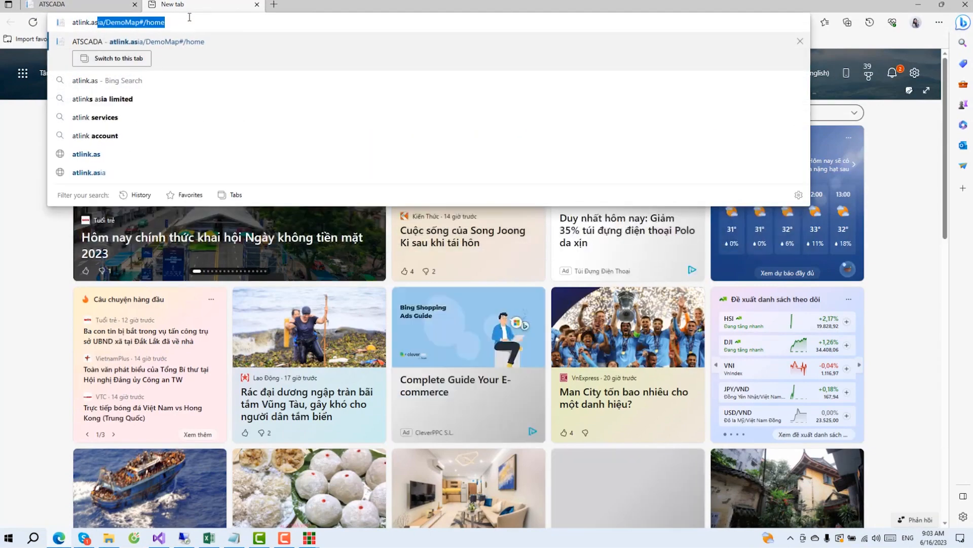
type("ia/demomap")
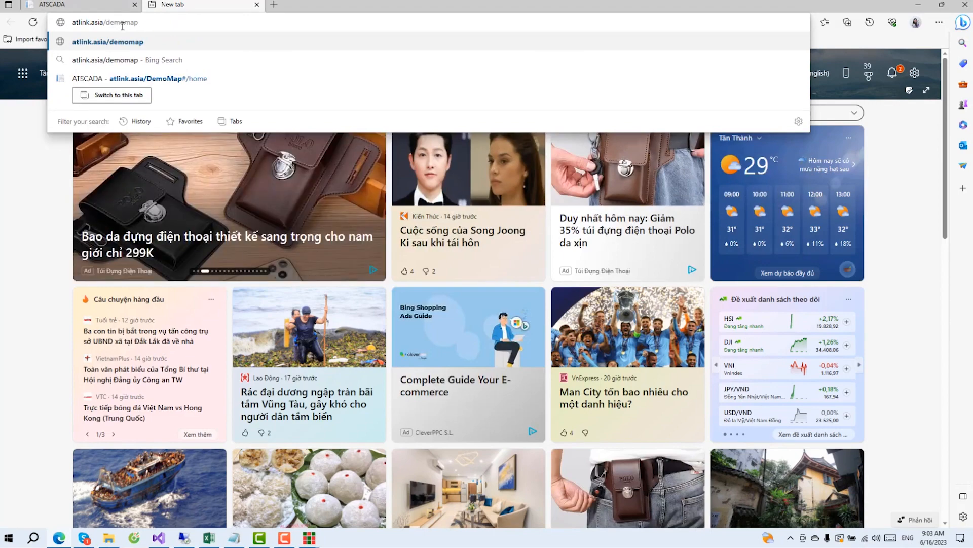
double_click(104, 22)
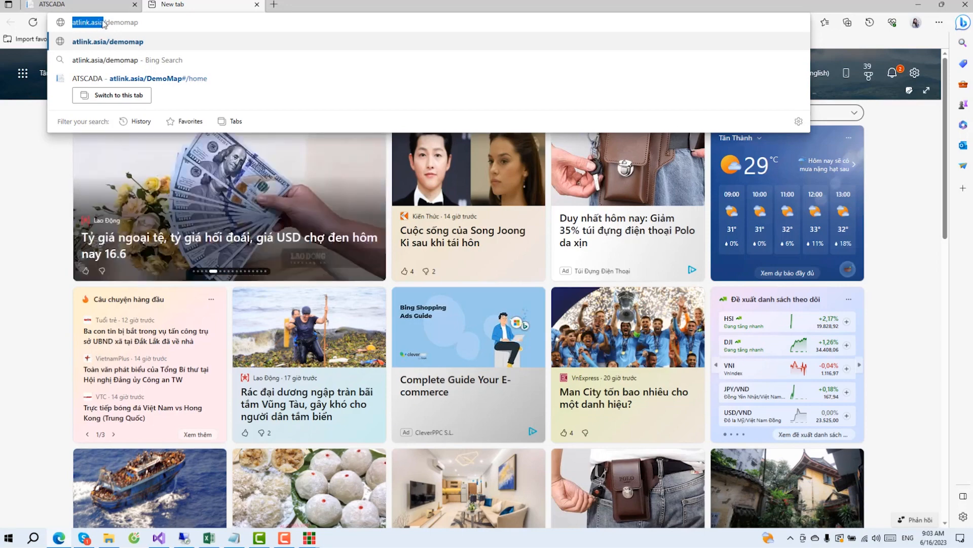
left_click_drag(106, 22, 149, 41)
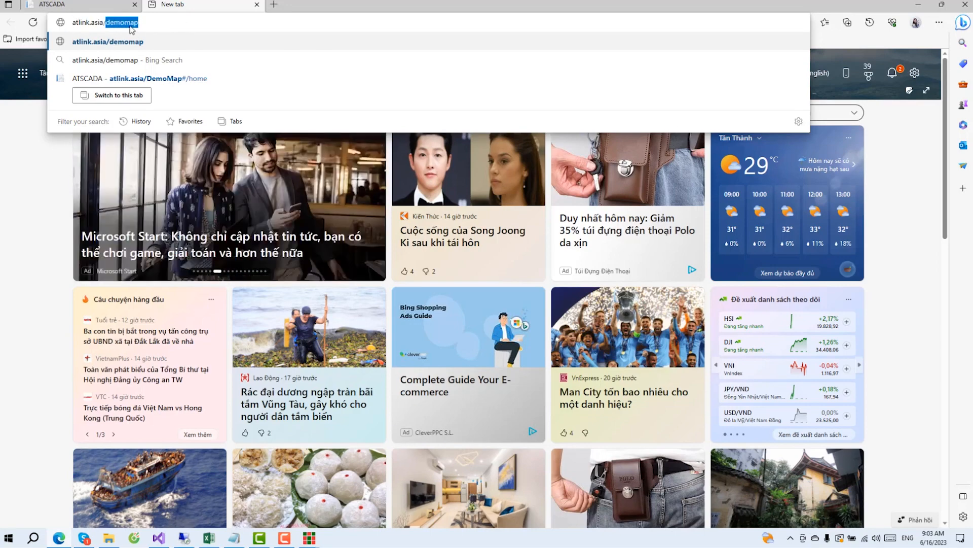
left_click(132, 24)
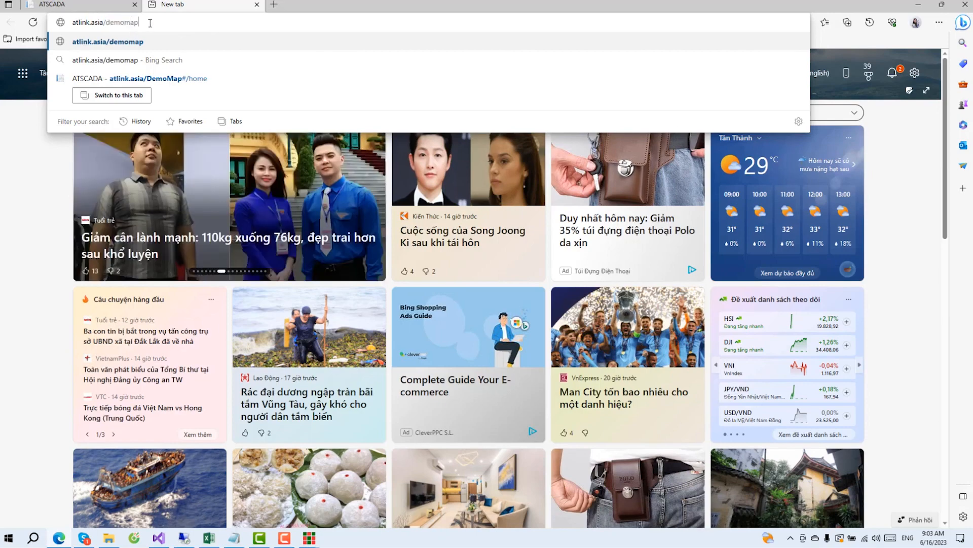
left_click(257, 41)
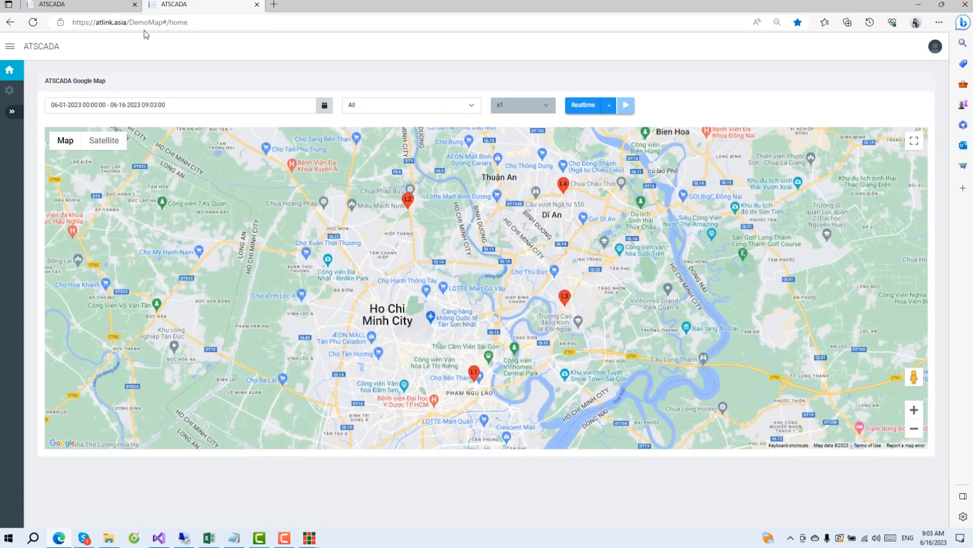
left_click(918, 4)
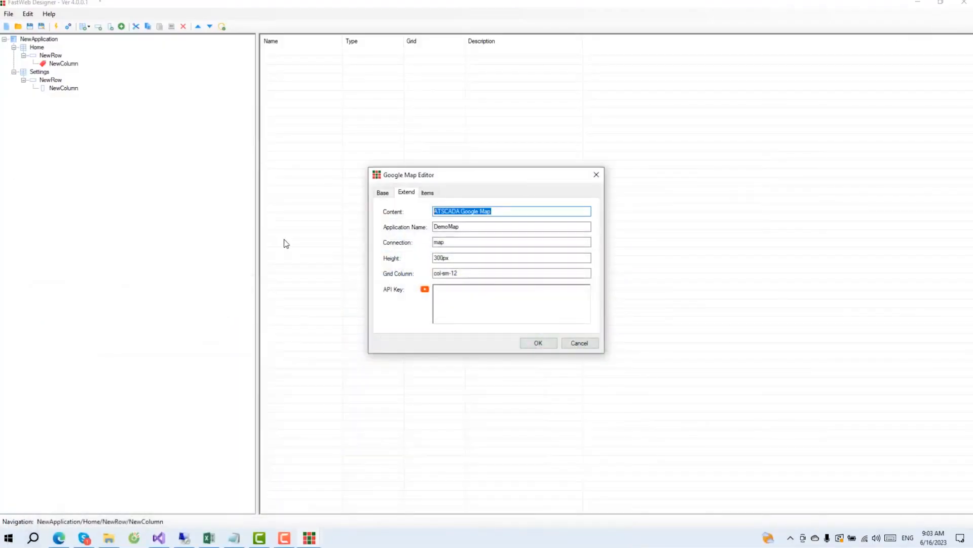
- Set the Google Map component's application name to ExampleMap
double_click(449, 228)
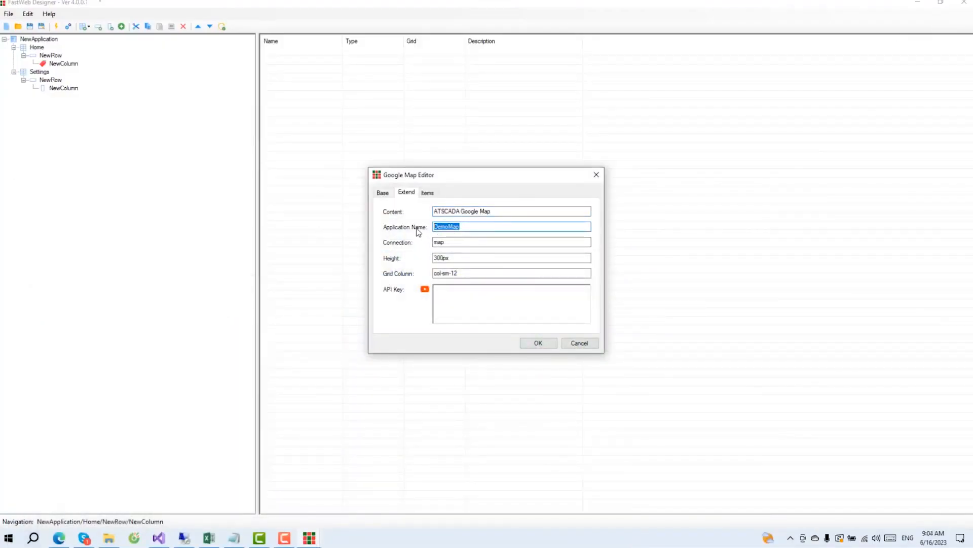
mouse_move(417, 231)
left_click(447, 227)
mouse_move(453, 225)
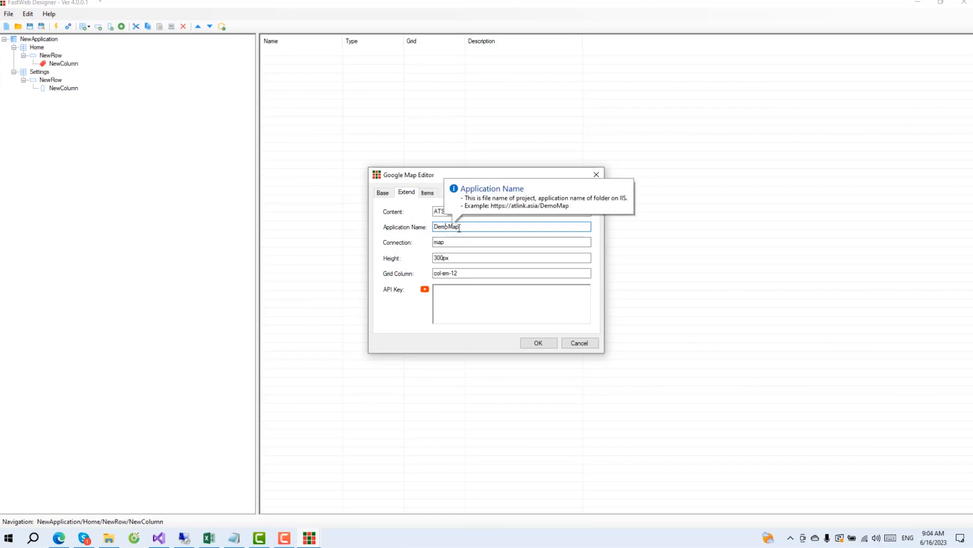
left_click(463, 226)
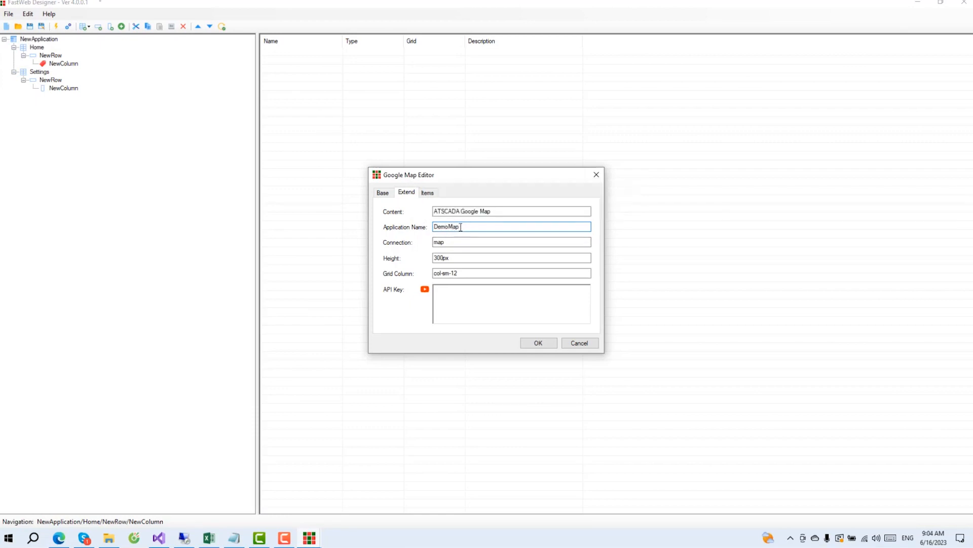
mouse_move(408, 226)
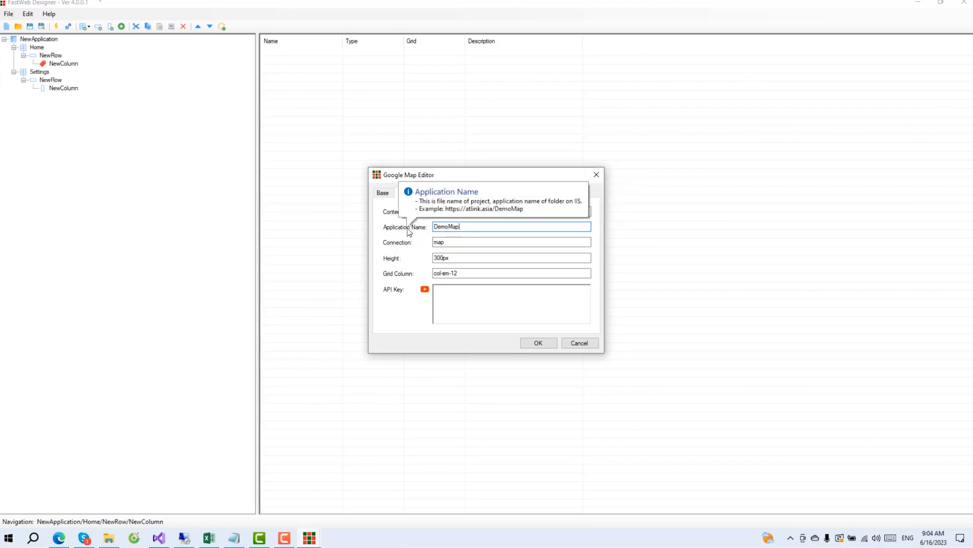
double_click(442, 226)
type("E")
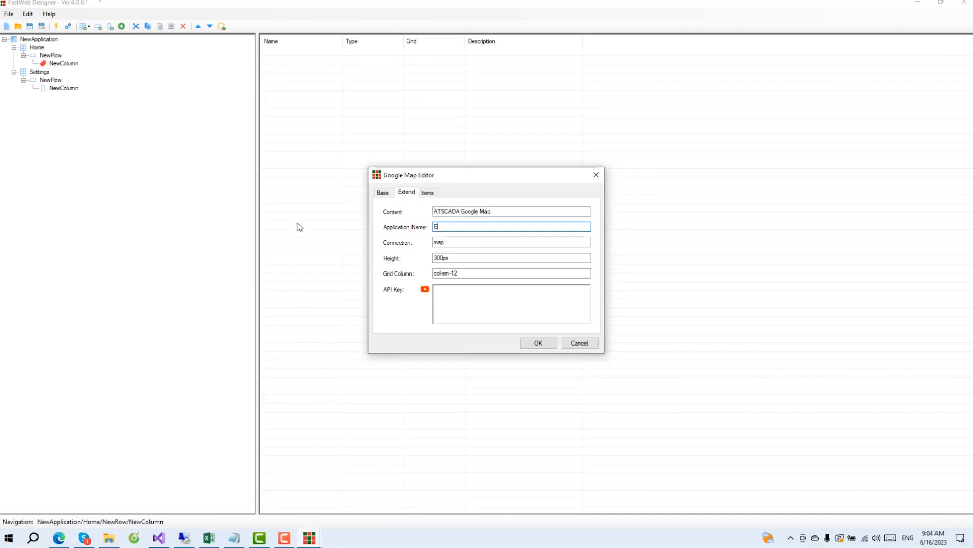
type("xampleMap")
- Open Web.config from the FastWebDesigner Template folder in Notepad++, examine the connection string's name attribute, and return to the Google Map Editor
mouse_move(396, 244)
left_click(109, 538)
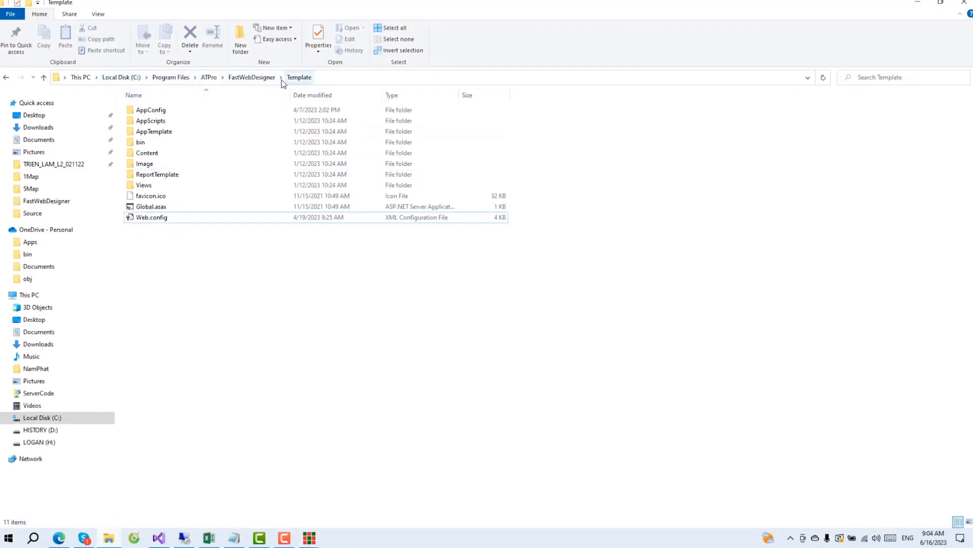
left_click(204, 221)
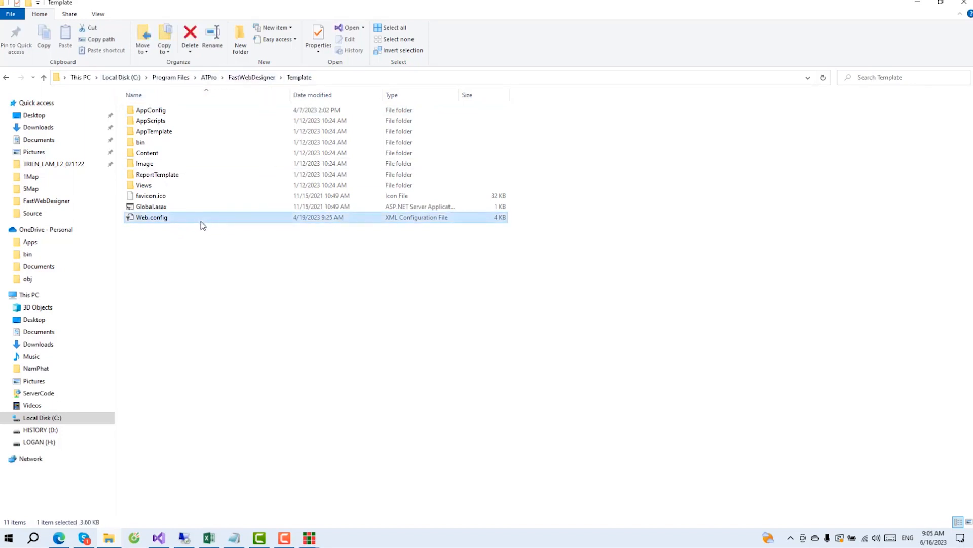
right_click(201, 222)
left_click(297, 283)
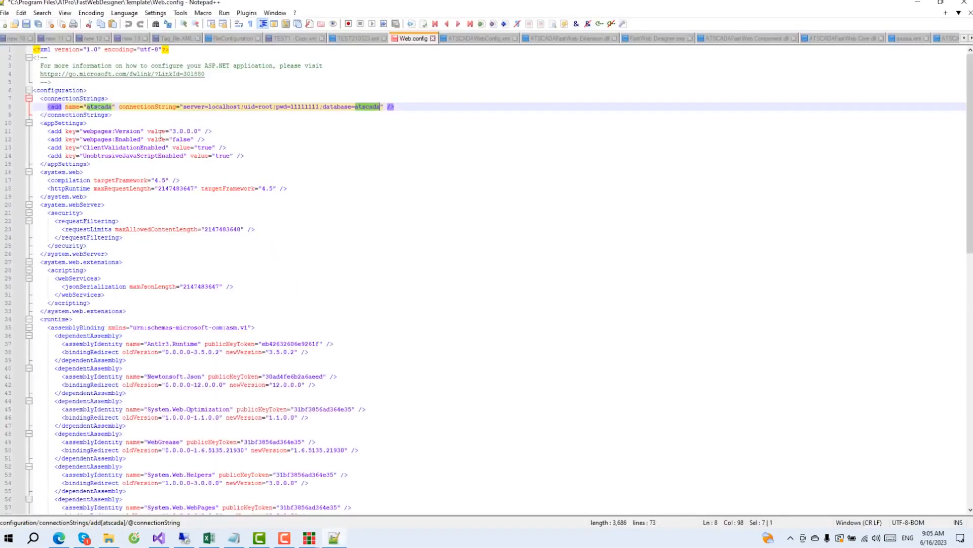
left_click(178, 130)
left_click(108, 121)
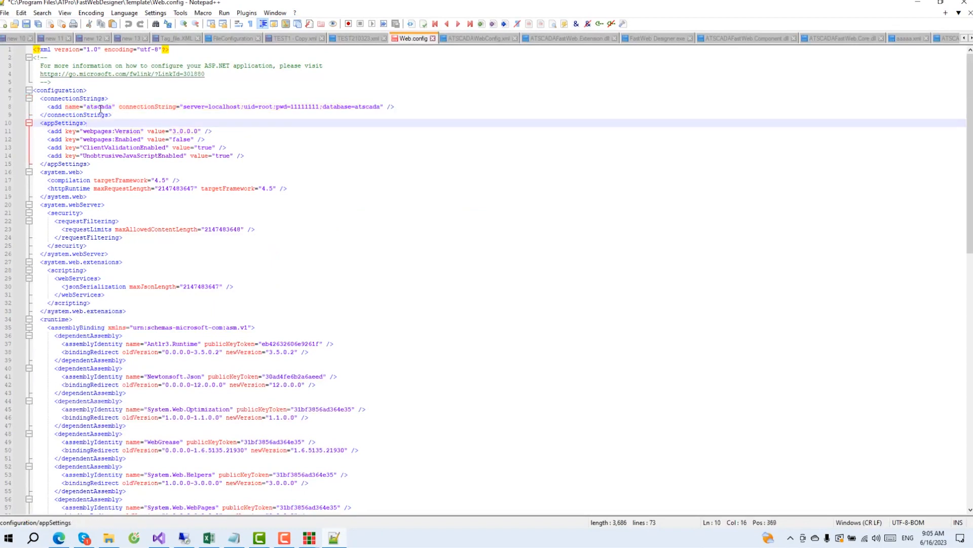
left_click(86, 99)
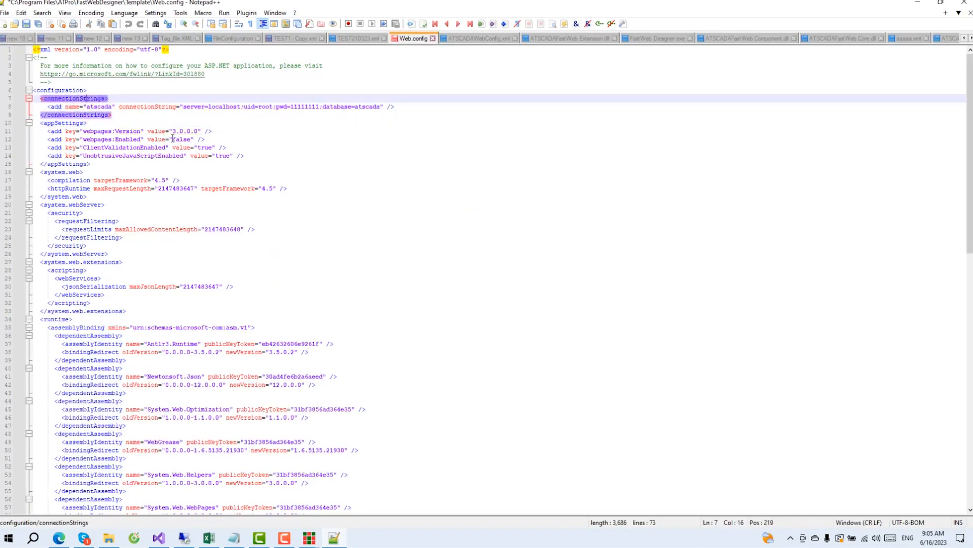
double_click(73, 107)
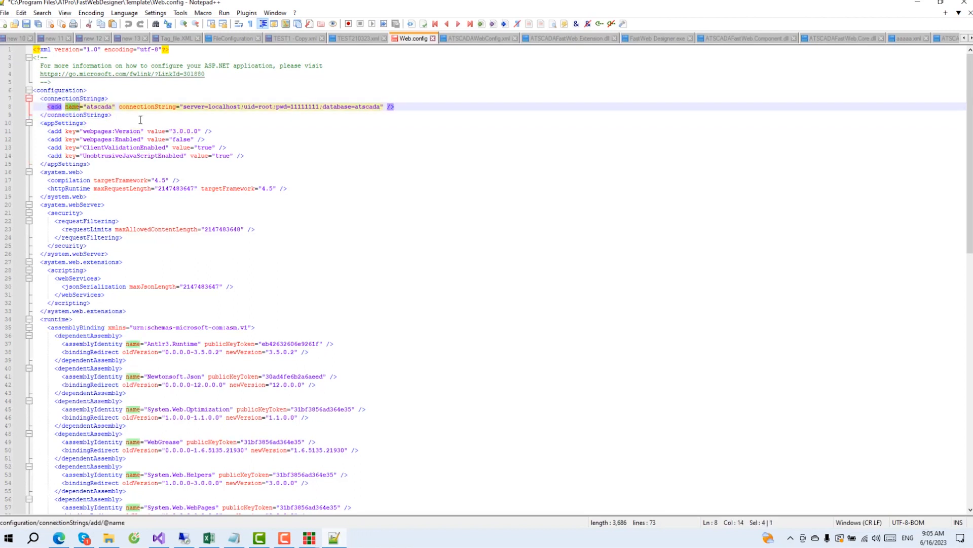
double_click(96, 107)
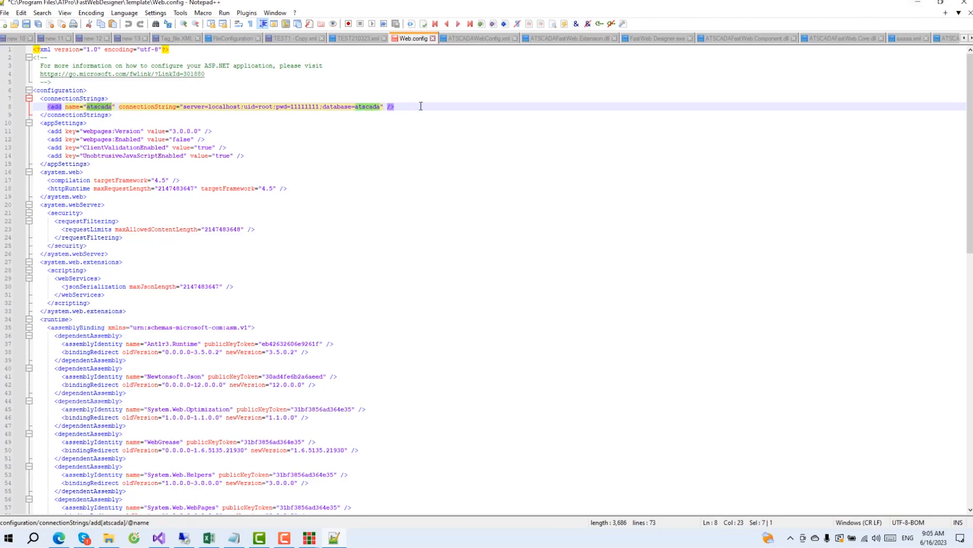
left_click(917, 3)
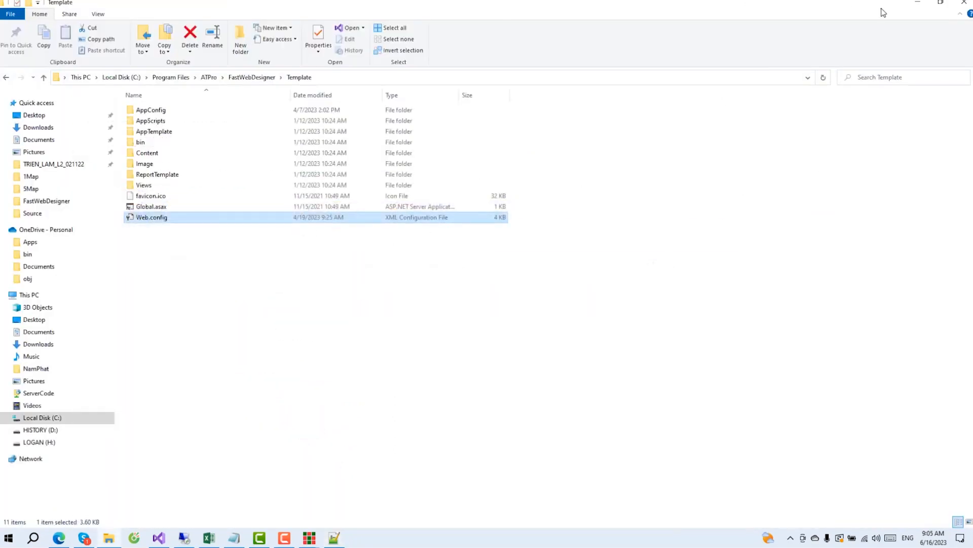
left_click(918, 5)
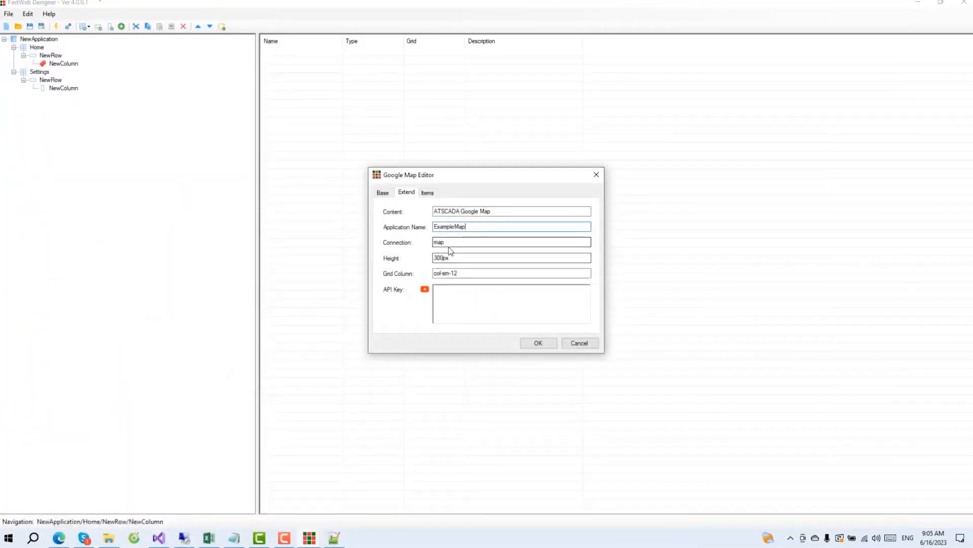
- Set the map component's connection to examplemap and its height to 700px, keeping the grid column at col-sm-12
left_click_drag(469, 243, 367, 243)
type("ex")
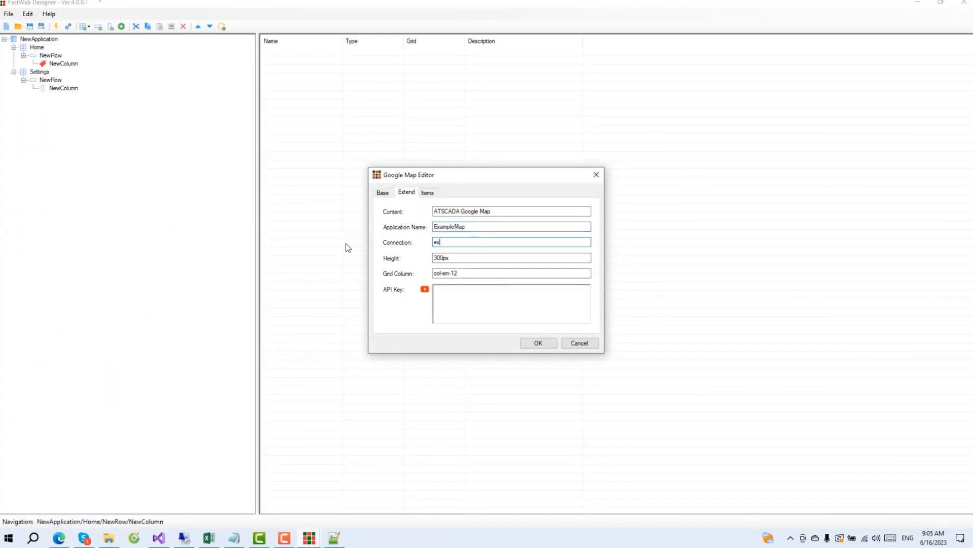
type("amplemap")
left_click_drag(474, 245, 349, 242)
left_click(438, 258)
left_click(459, 260)
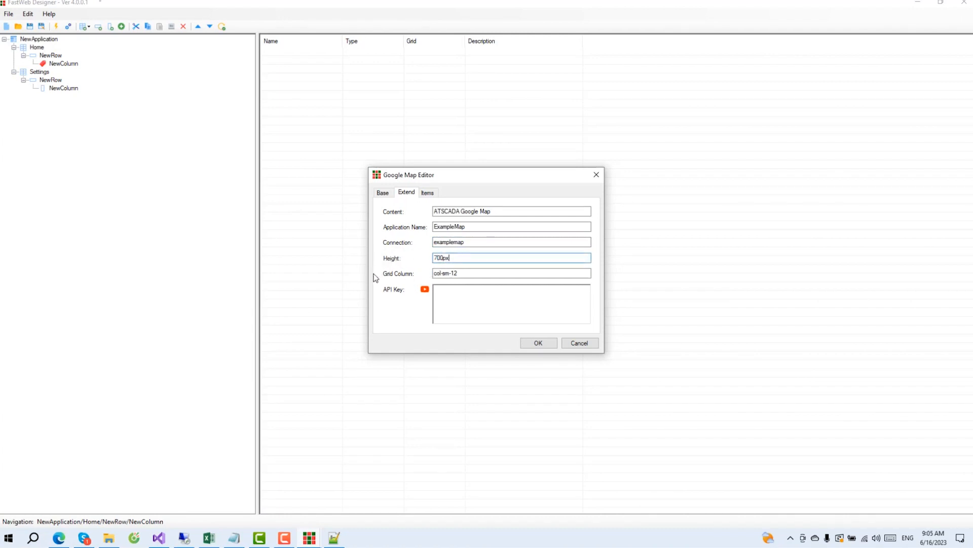
left_click_drag(461, 276, 418, 282)
left_click(448, 274)
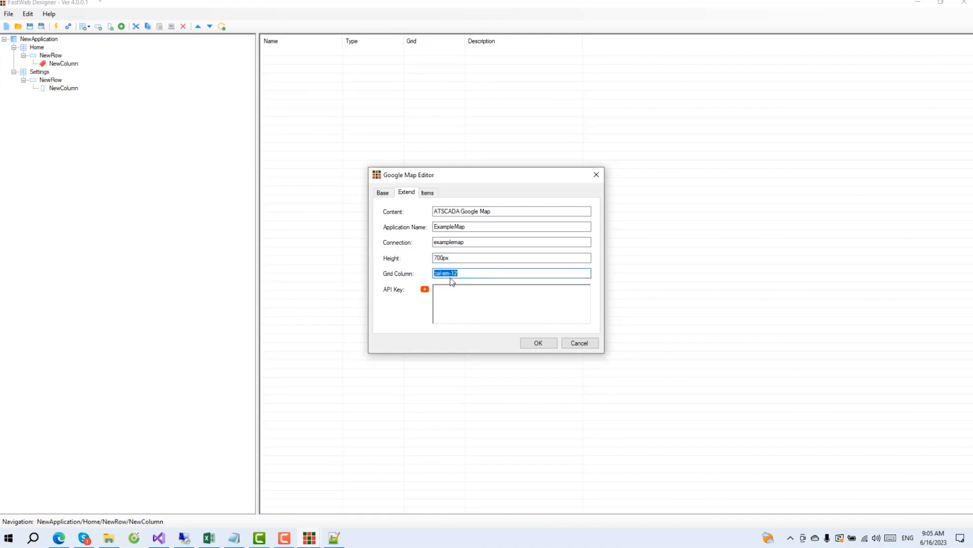
left_click(463, 274)
- Paste the Google Maps API key into the map component's API Key field
mouse_move(393, 292)
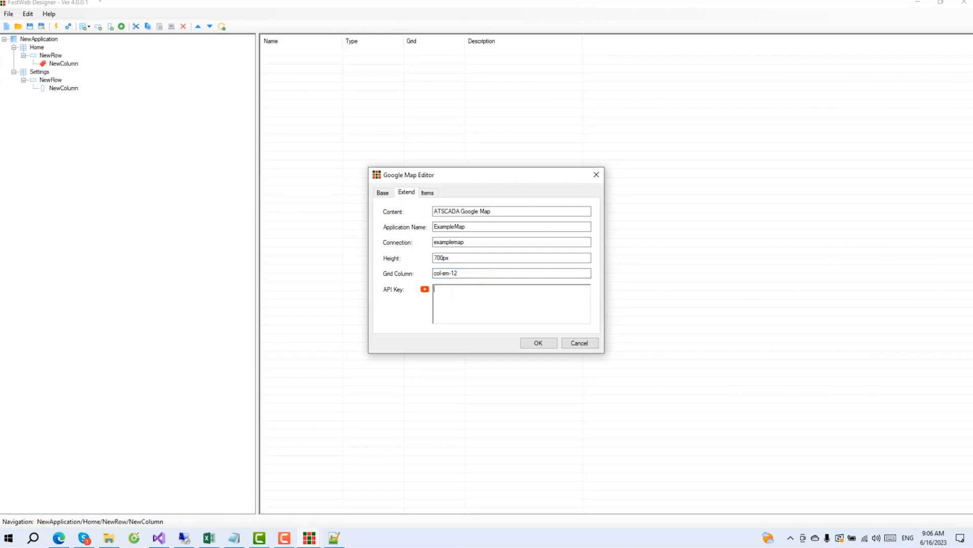
key("alt+Tab")
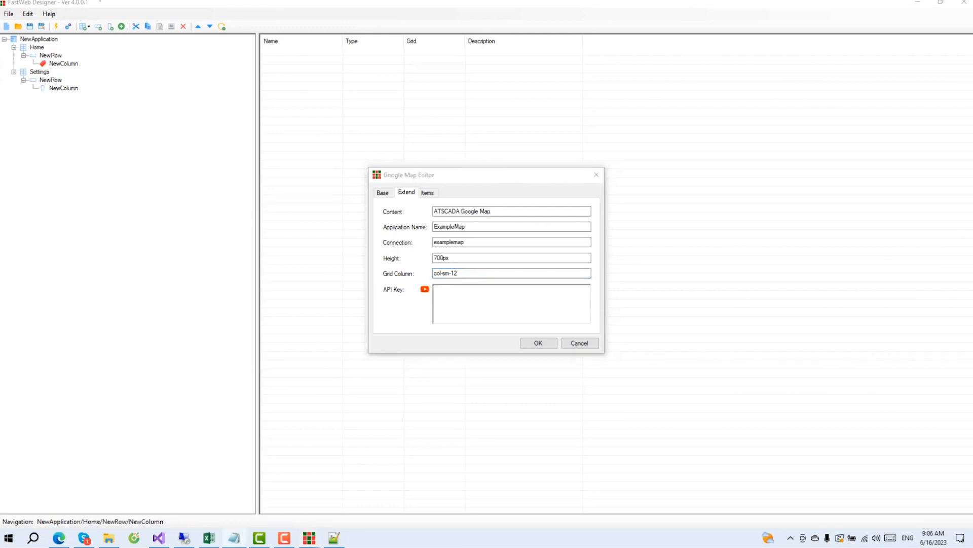
left_click(458, 289)
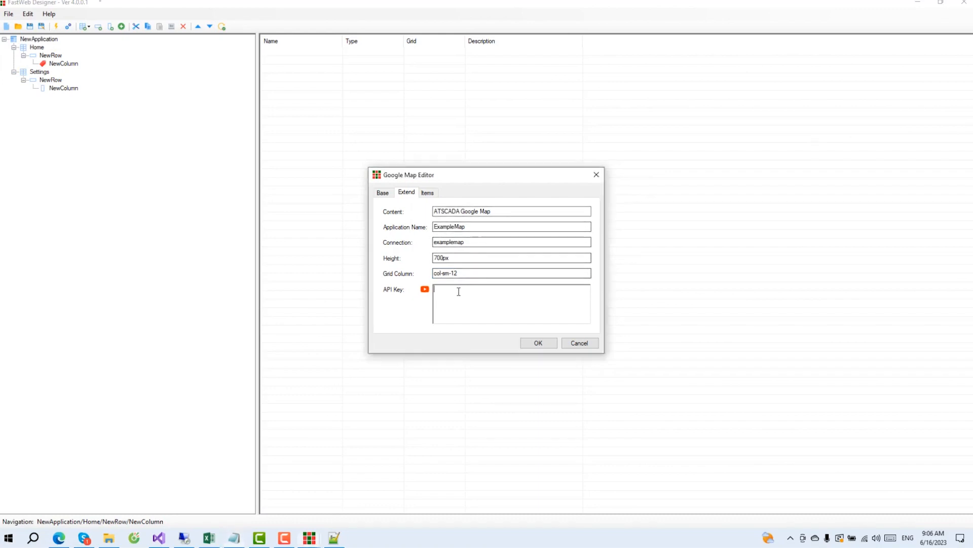
key("ctrl+v")
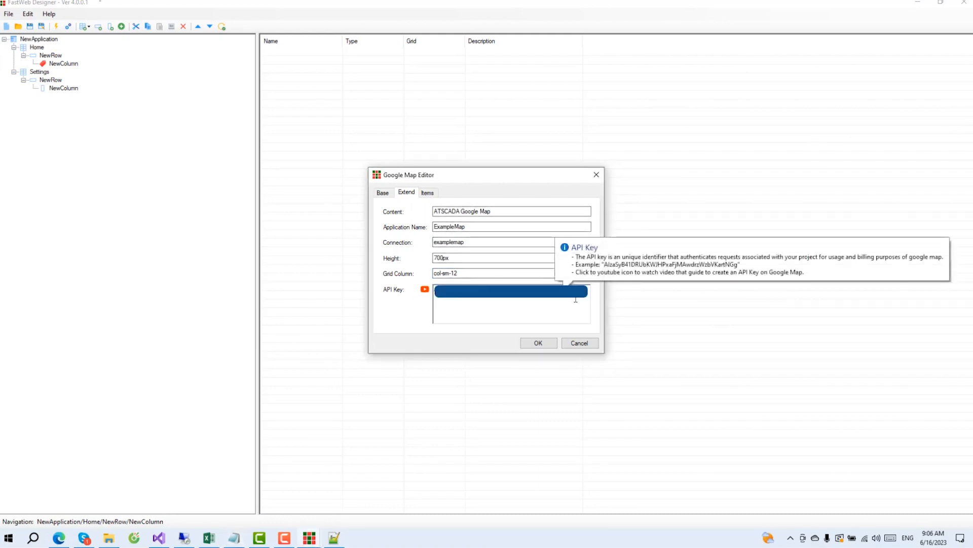
- Show the map component's item list and check the markers on the published DemoMap page in the browser
left_click(429, 194)
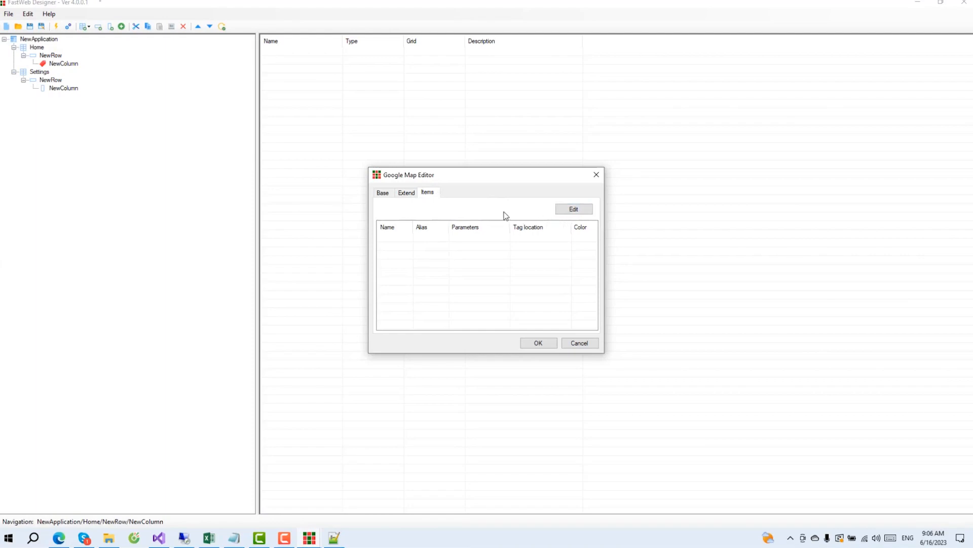
left_click(58, 538)
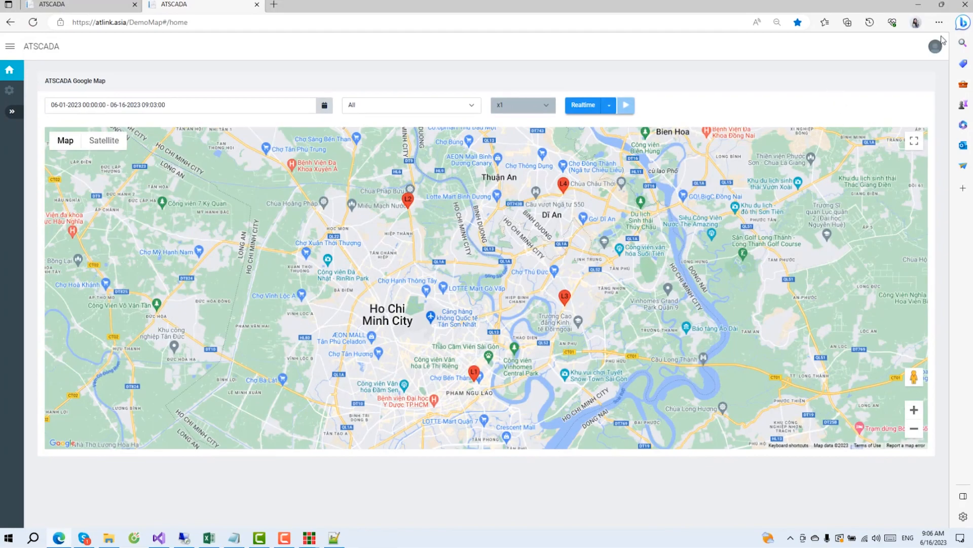
left_click(919, 5)
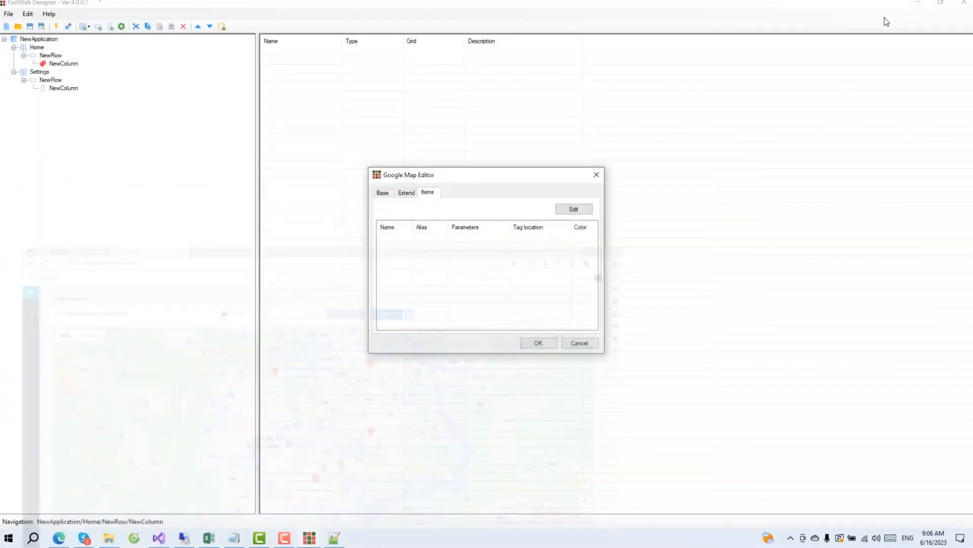
- Start editing the map's marker items, entering Location 1 as both the name and the alias of the first marker
left_click(571, 210)
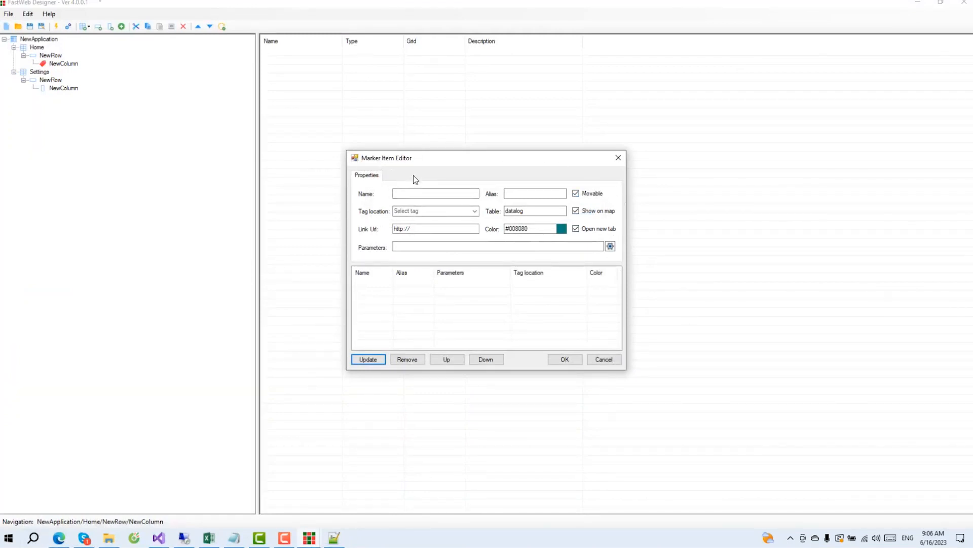
left_click(423, 193)
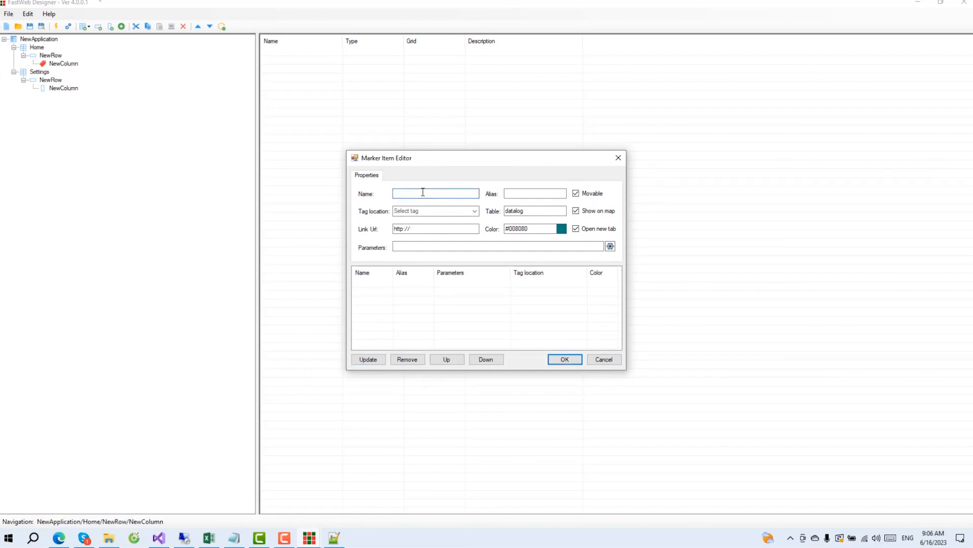
type("Location 2")
left_click_drag(436, 194, 394, 194)
left_click_drag(426, 195, 273, 178)
key("ctrl+c")
left_click(537, 195)
key("ctrl+v")
- Check the marker labels on the published map in the browser and compare them with the alias in the marker editor
mouse_move(490, 199)
left_click(66, 538)
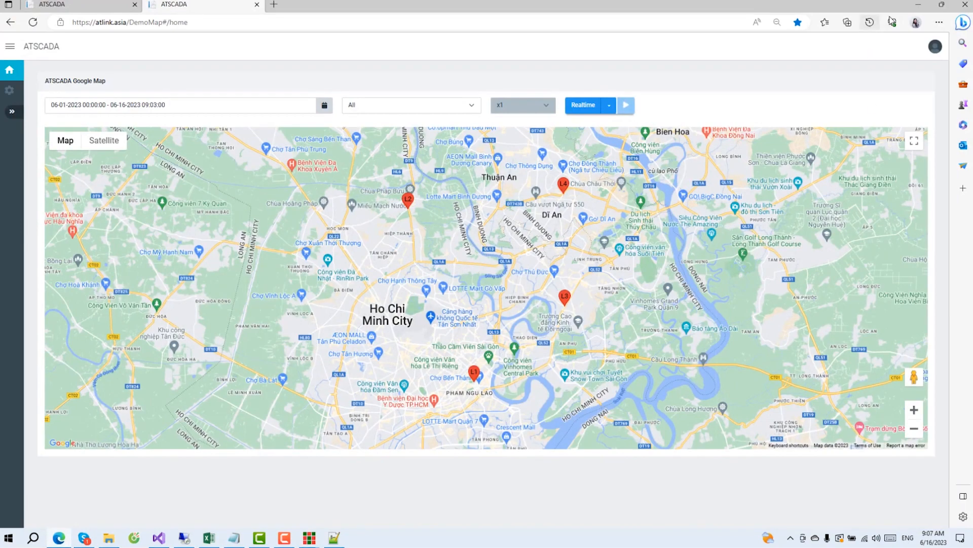
left_click(919, 6)
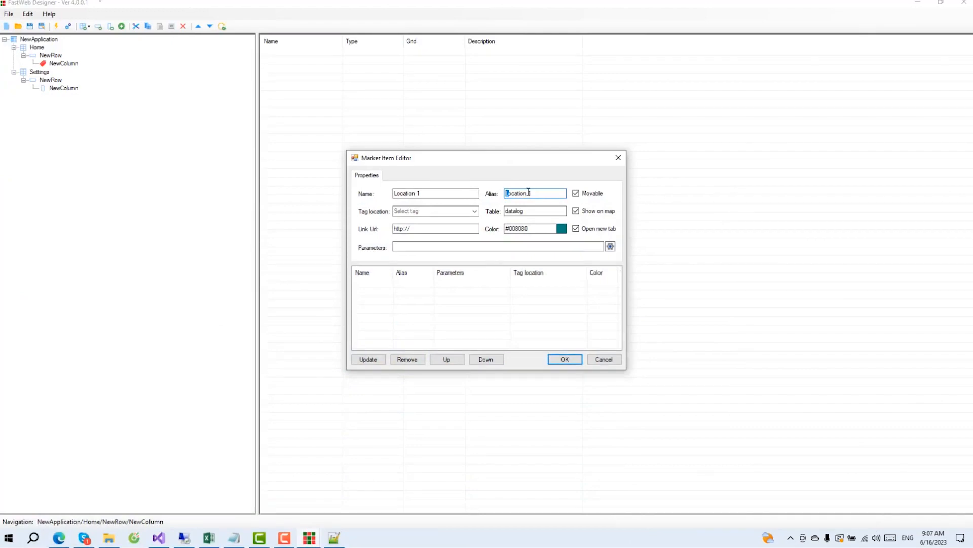
left_click_drag(527, 192, 538, 196)
left_click(532, 195)
- Set the marker's tag location to GoogleMapLocation1.Position and its database table to datalog_t1
left_click(475, 213)
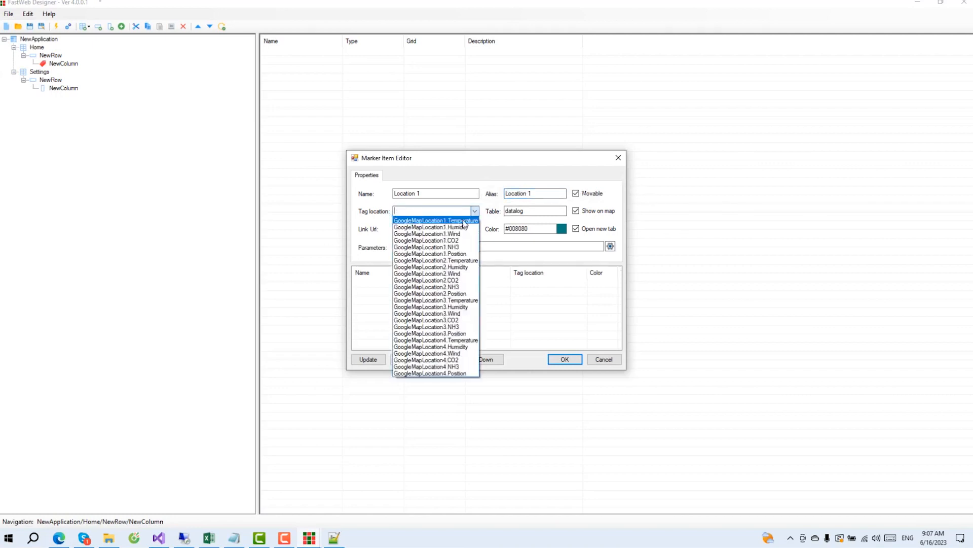
left_click(461, 254)
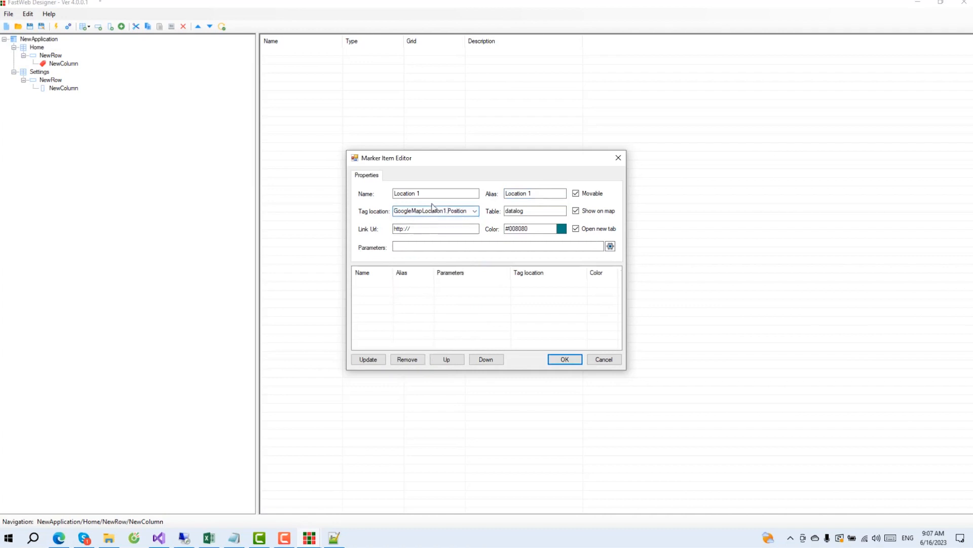
mouse_move(498, 217)
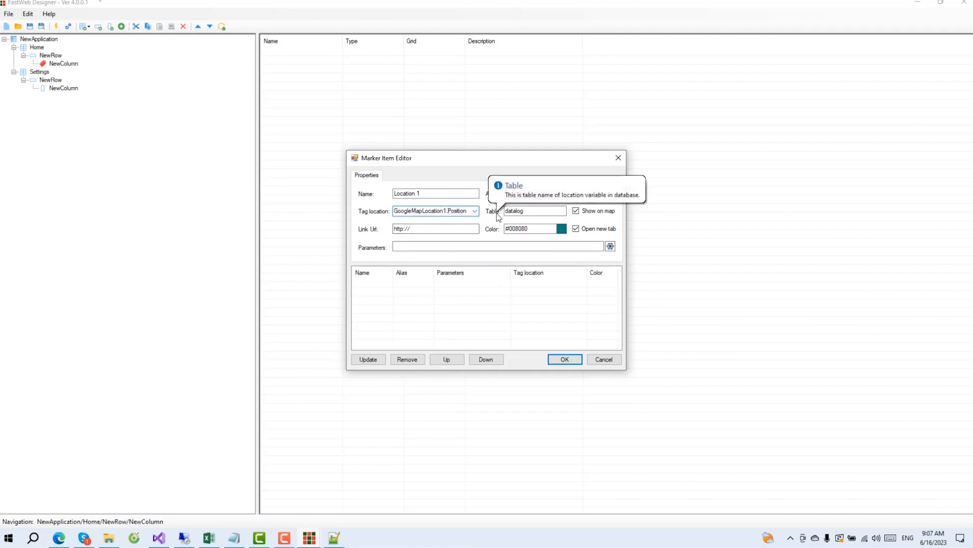
left_click(525, 213)
mouse_move(494, 216)
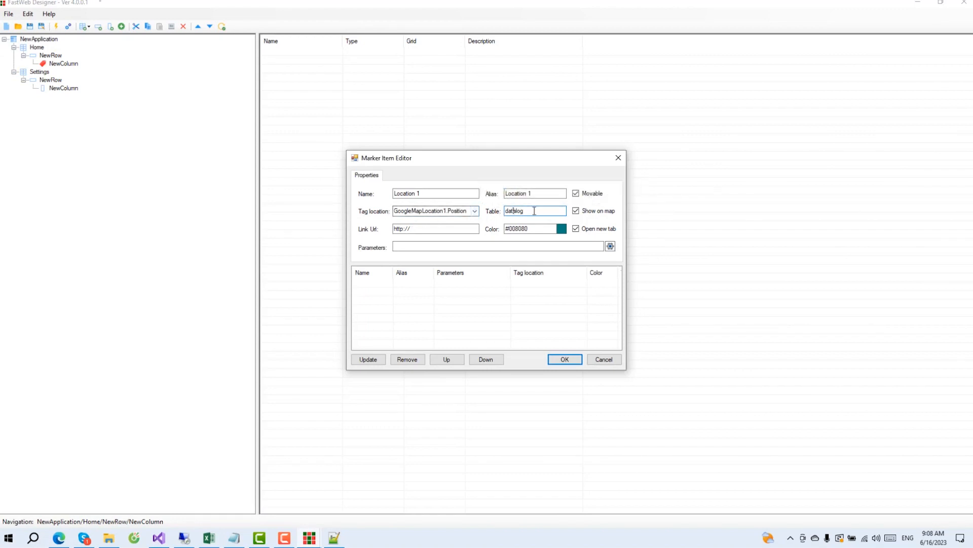
left_click_drag(534, 211, 315, 197)
left_click(541, 212)
left_click_drag(531, 211, 394, 223)
left_click(518, 211)
double_click(533, 211)
left_click(435, 229)
mouse_move(378, 234)
key("alt+Tab")
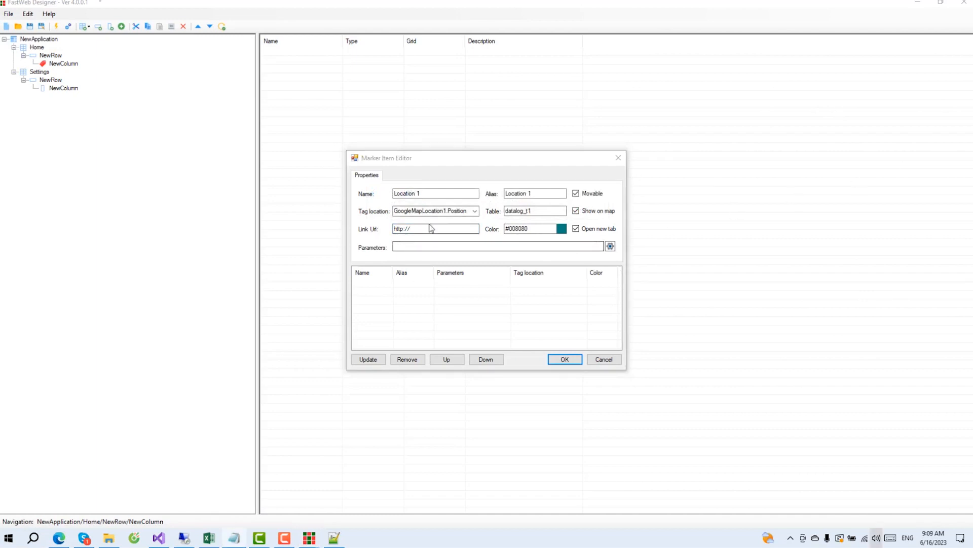
key("alt+Tab")
key("ctrl+a")
type("https://mp3.zing.vn/")
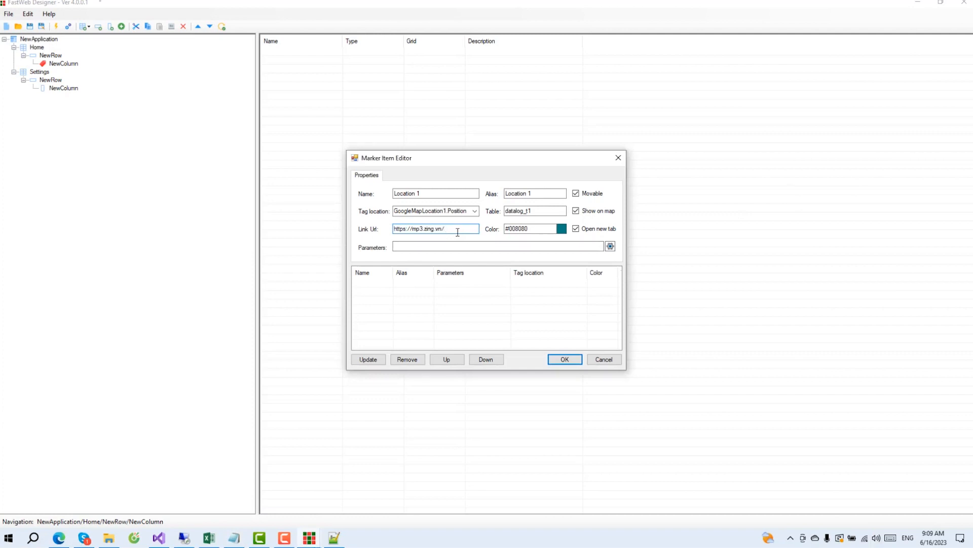
- Review the marker's color and its Movable, Show on map and Open new tab options
left_click(516, 231)
mouse_move(497, 234)
mouse_move(596, 201)
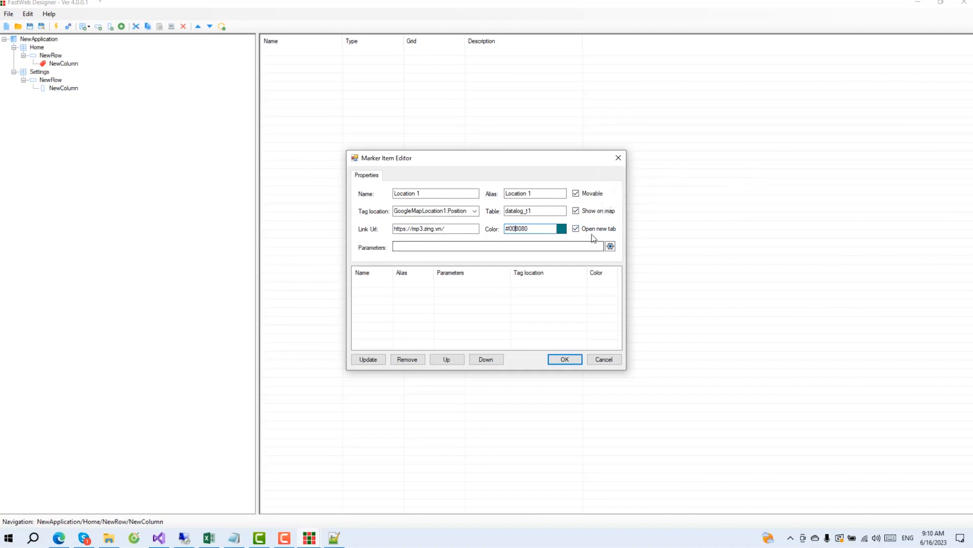
- Examine the marker's link URL together with its Open new tab option
mouse_move(610, 234)
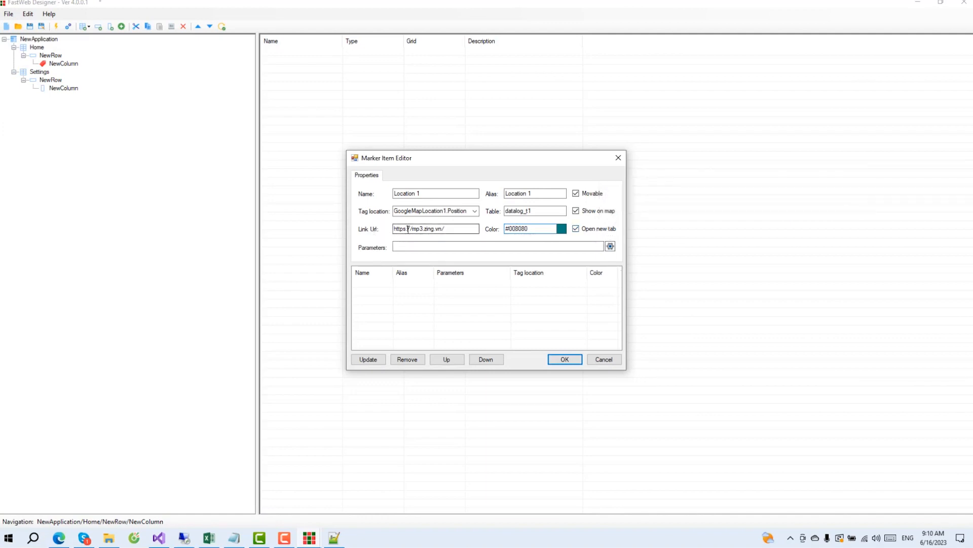
left_click_drag(395, 229, 445, 229)
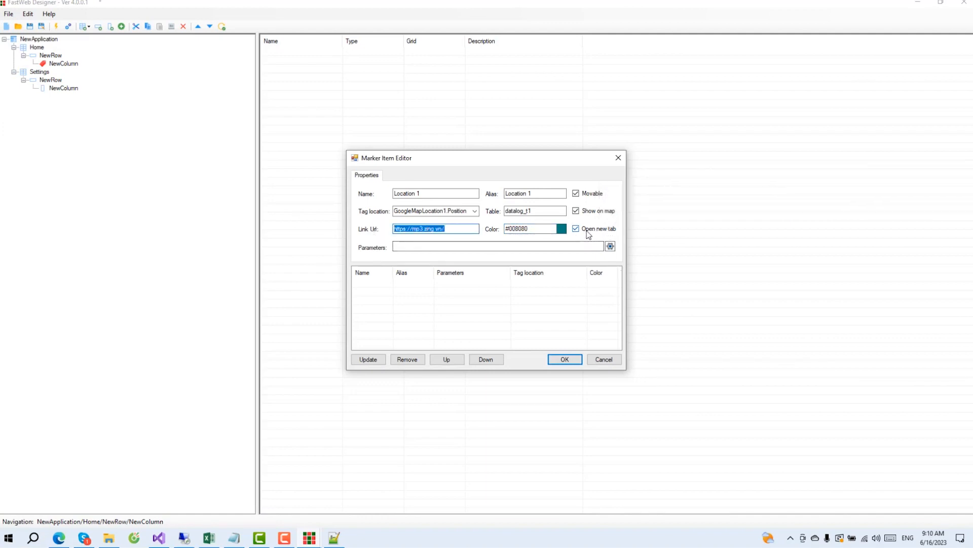
mouse_move(589, 234)
mouse_move(378, 248)
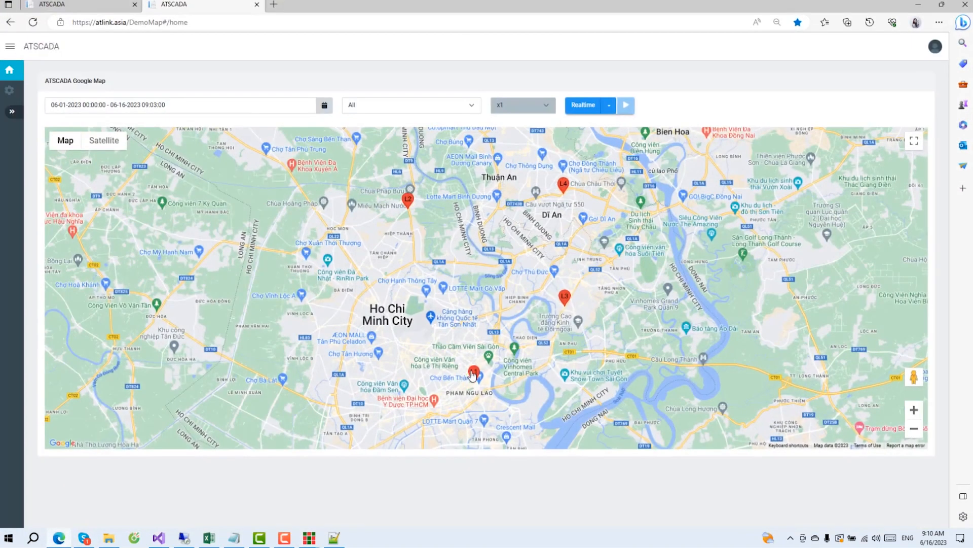
- Inspect the parameters in the L1 marker's info popup on the published map in the browser
left_click(474, 374)
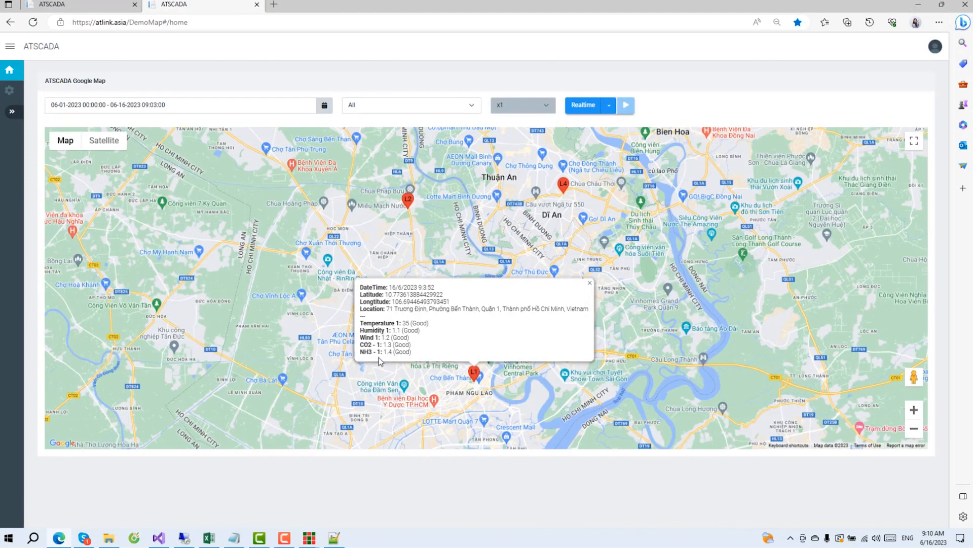
left_click(450, 224)
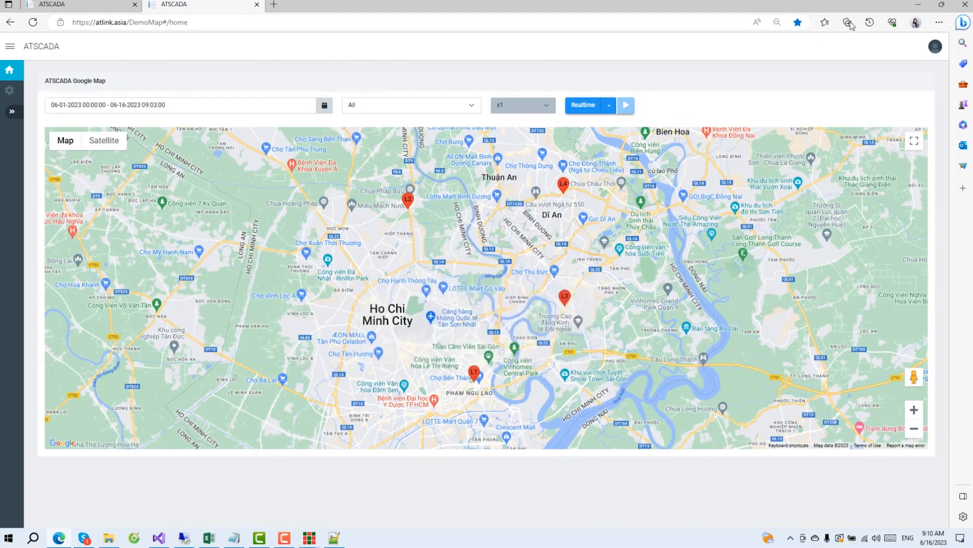
left_click(913, 4)
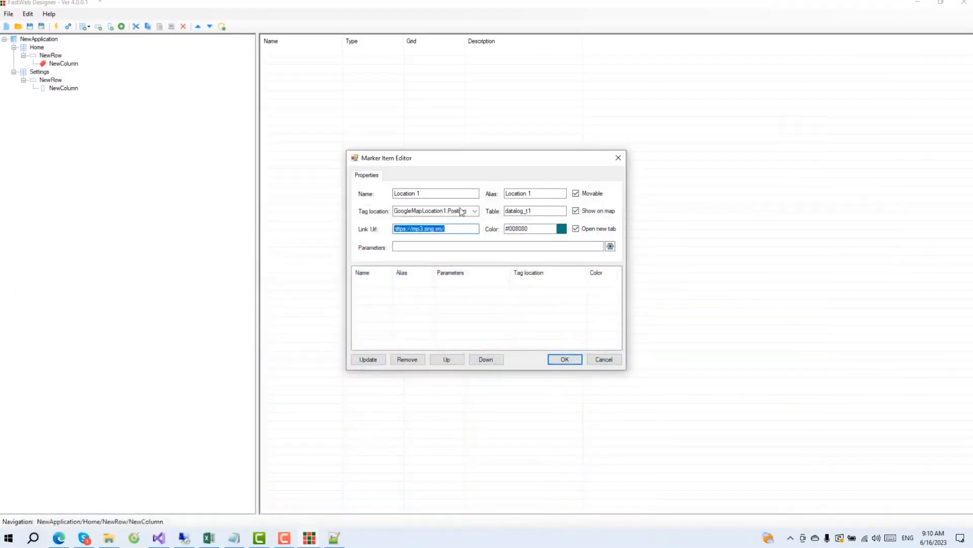
- Add a marker parameter with name and alias Temperature, linked to the tag GoogleMapLocation1.Temperature
left_click(426, 247)
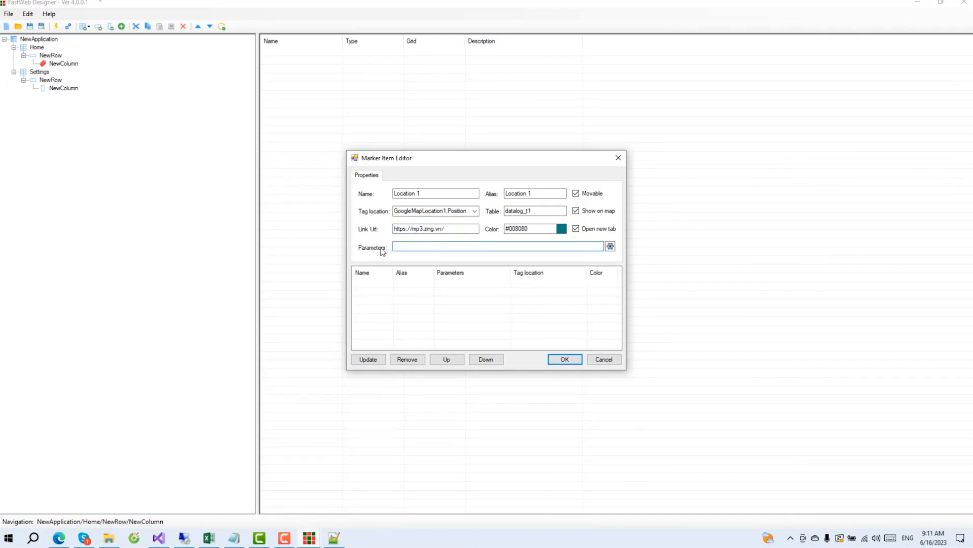
mouse_move(382, 251)
left_click(607, 249)
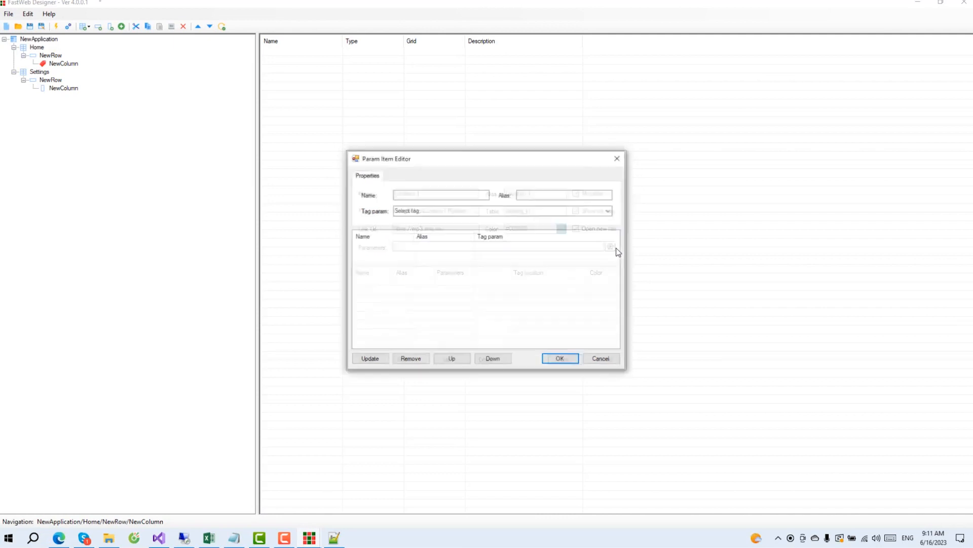
type("Te")
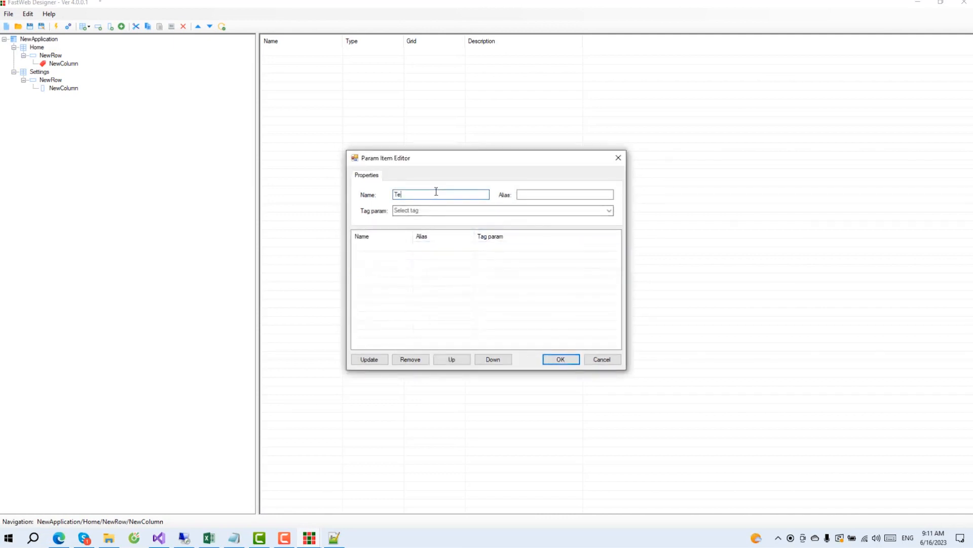
type("mperature")
double_click(431, 193)
key("ctrl+c")
left_click(542, 196)
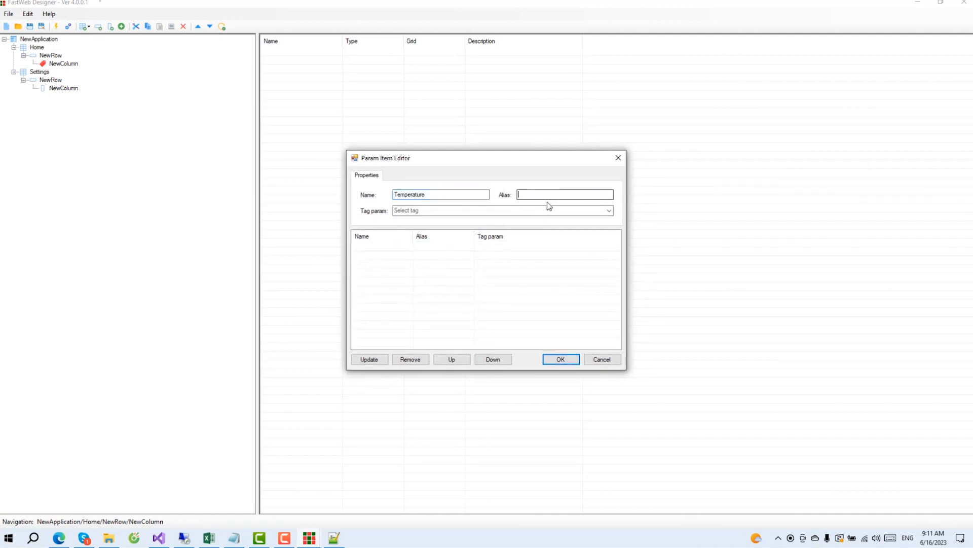
key("ctrl+v")
left_click(505, 212)
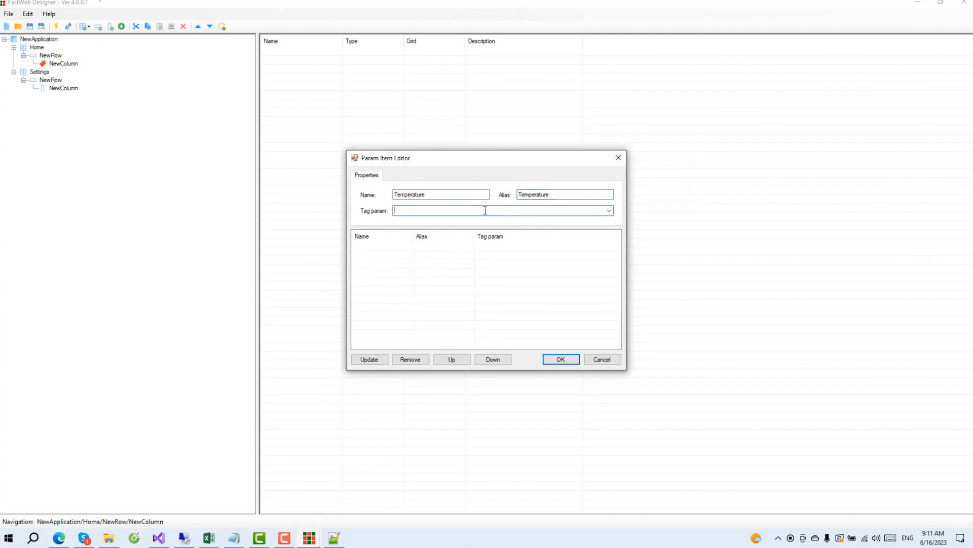
left_click(609, 211)
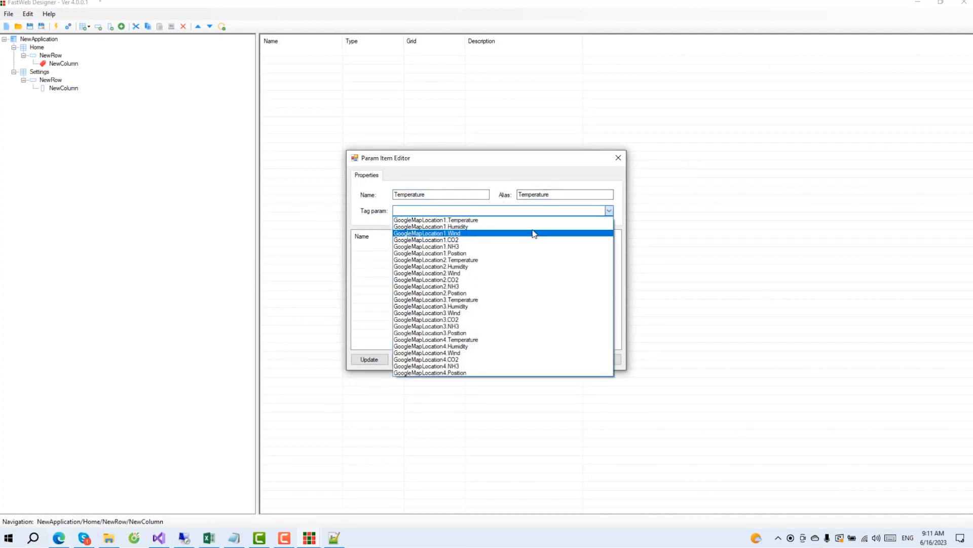
left_click(532, 222)
left_click(370, 359)
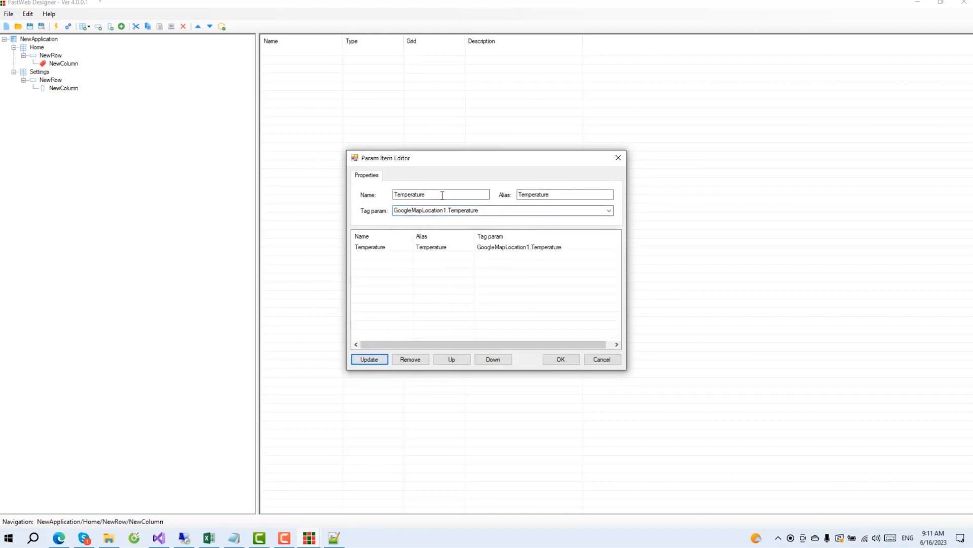
- Add a Humidity parameter with alias Humidity and tag GoogleMapLocation1.Humidity, and apply the parameter list to the marker
type("Humidity")
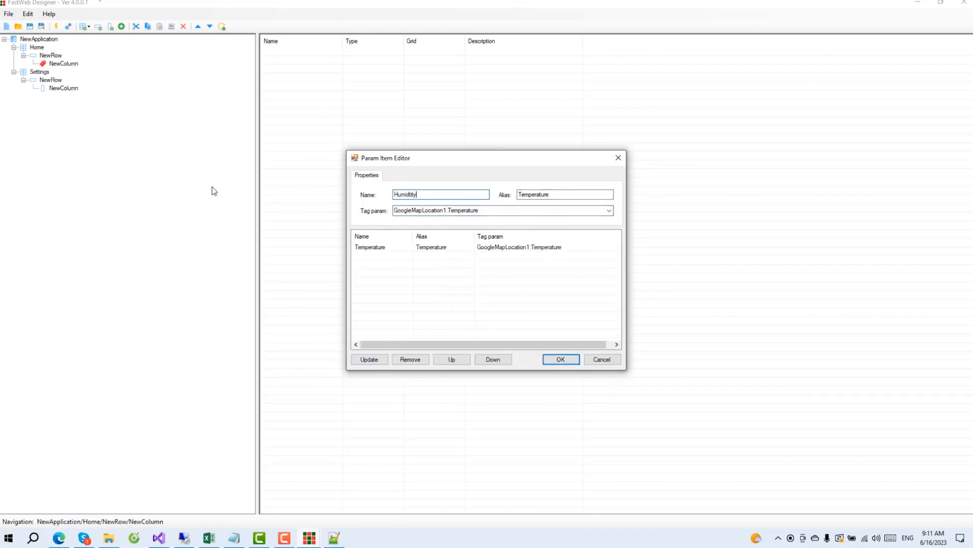
double_click(423, 191)
left_click(410, 195)
left_click_drag(444, 196, 235, 188)
key("ctrl+c")
double_click(563, 195)
key("ctrl+v")
left_click(609, 211)
left_click(380, 321)
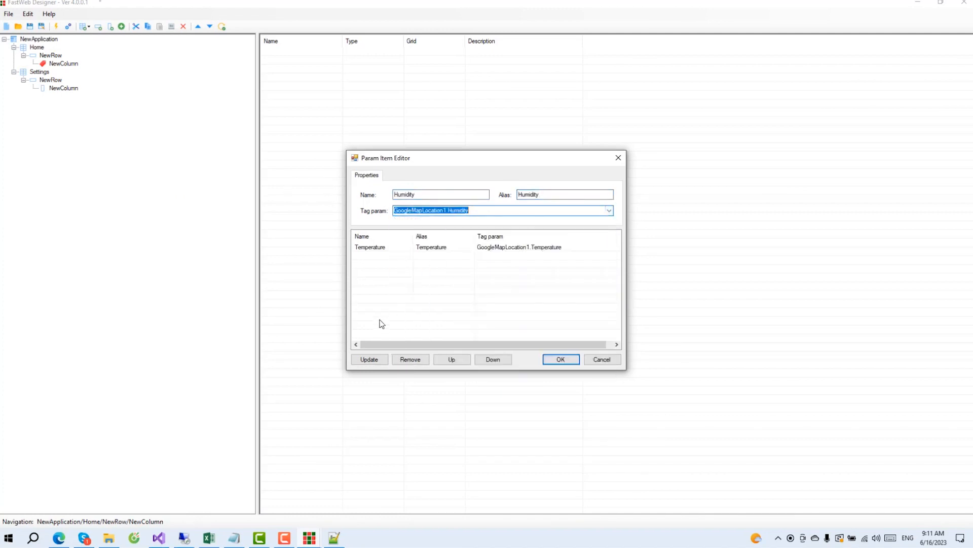
left_click(369, 359)
left_click(513, 248)
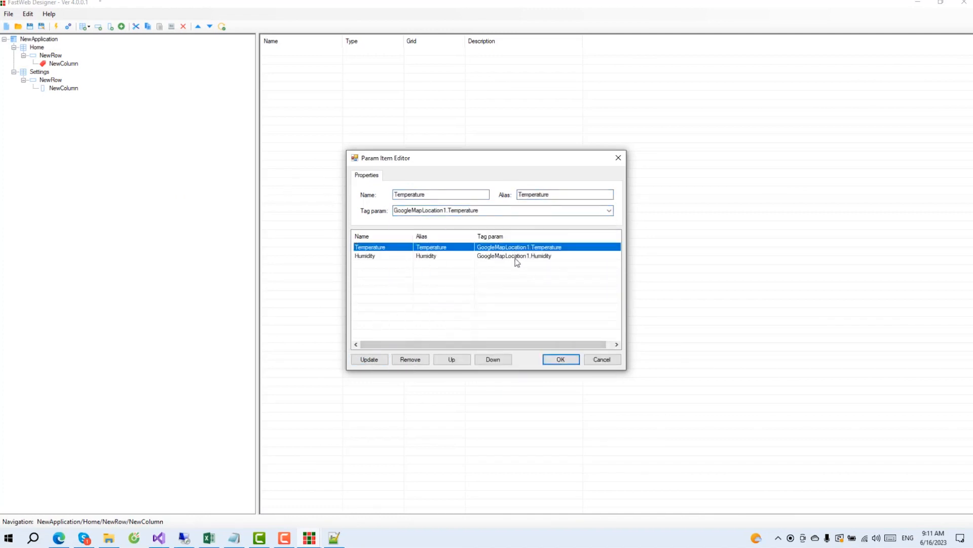
left_click(515, 256)
left_click(561, 359)
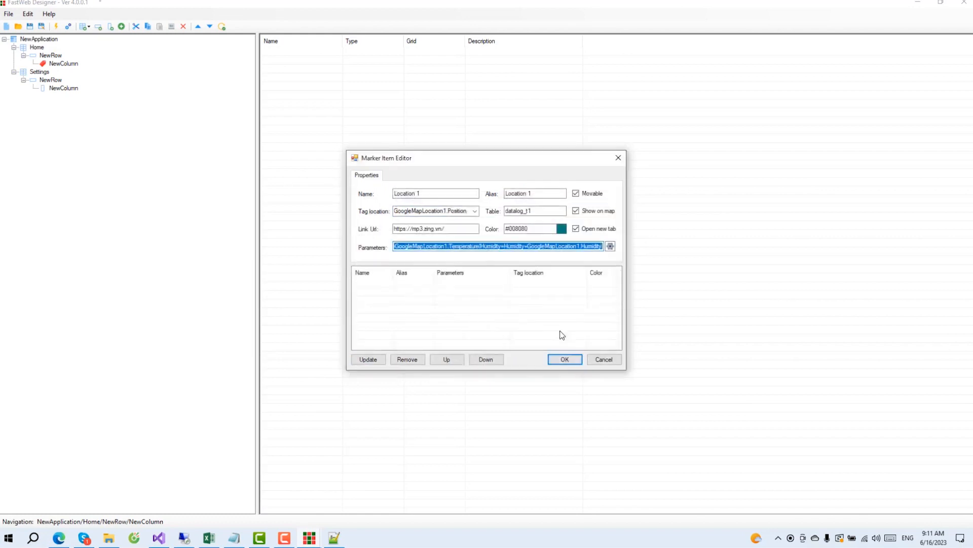
- Examine the marker's parameter string and compare it with the Parameters syntax hint
left_click(480, 246)
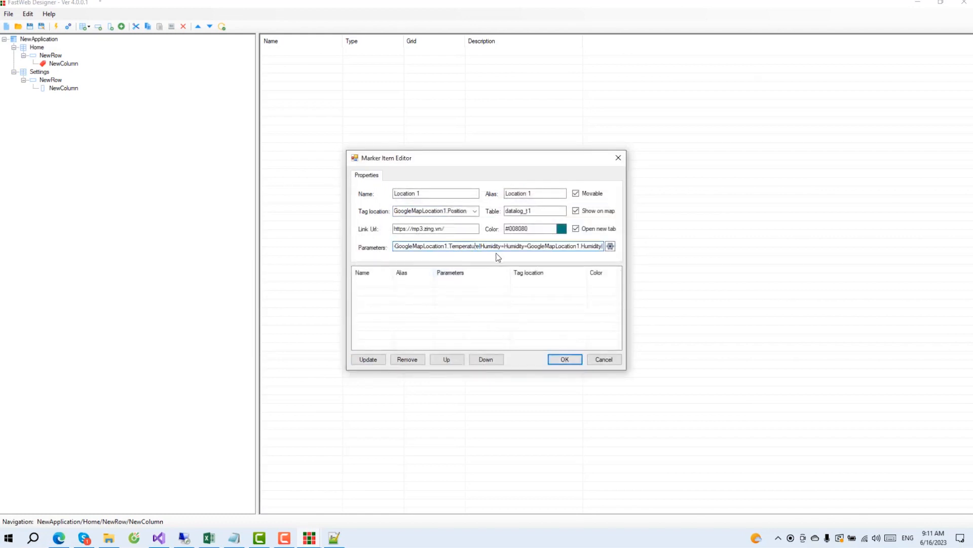
key("Left")
key("Left")
key("Left")
key("Left")
key("Left")
key("Left")
key("Left")
key("Left")
key("Left")
key("Left")
key("Left")
key("Left")
key("Left")
key("Left")
key("Left")
key("Left")
key("Left")
key("Left")
key("Left")
key("Left")
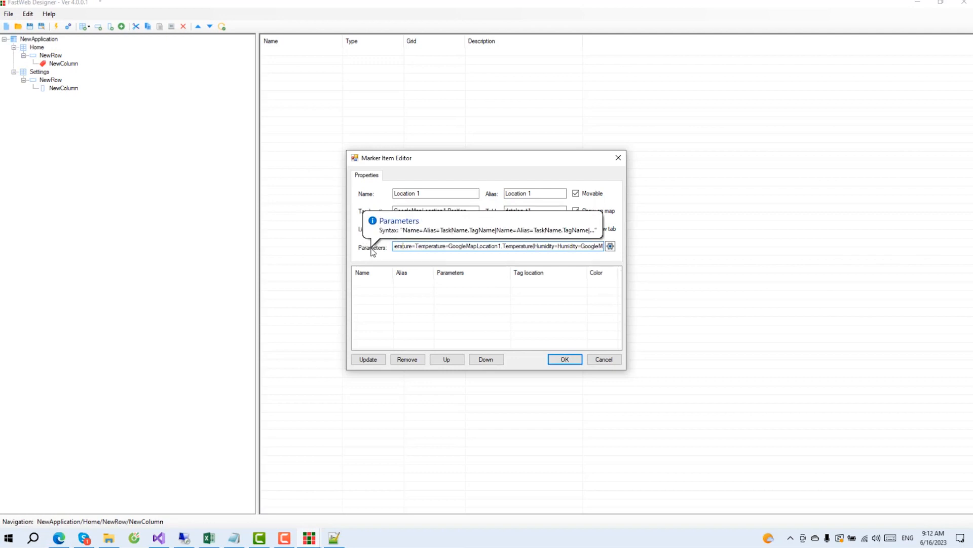
left_click(437, 247)
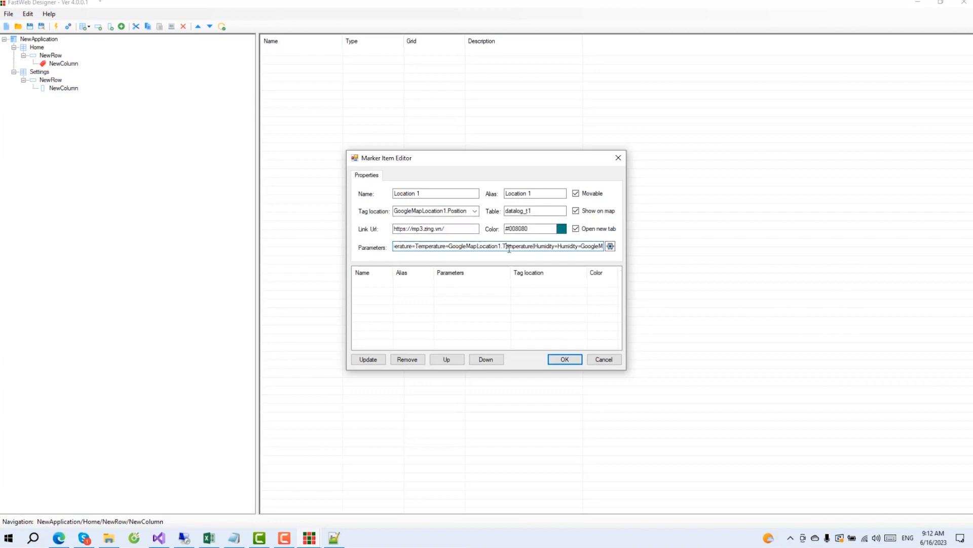
- Add the configured Location 1 marker to the marker list and select its entry
left_click(367, 359)
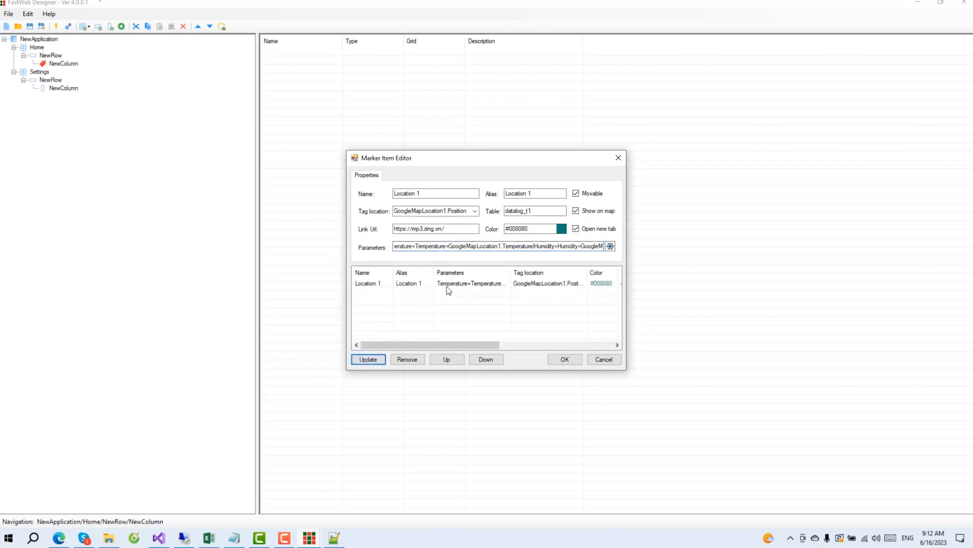
left_click(454, 284)
mouse_move(434, 347)
left_mouse_down()
mouse_move(547, 347)
mouse_move(429, 345)
left_mouse_up()
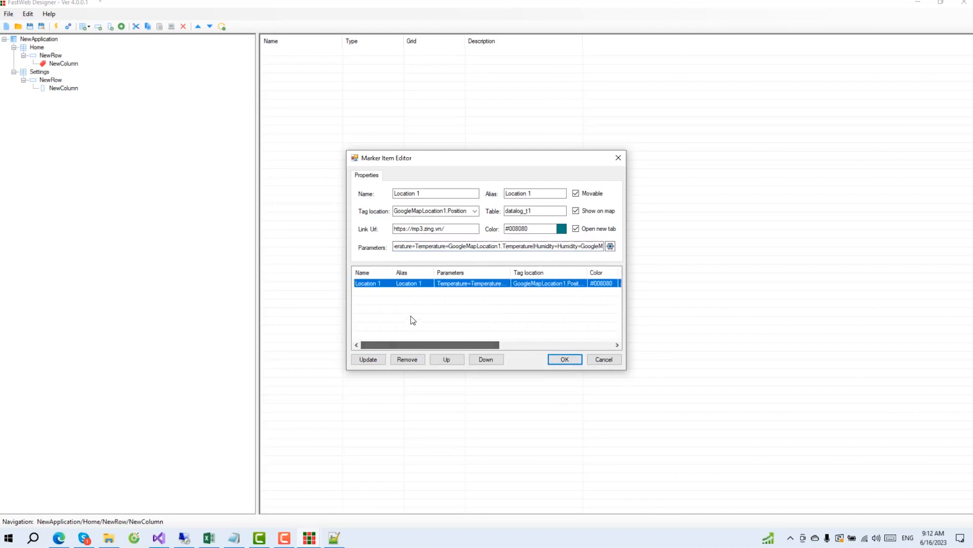
- Enter Location 2 as both name and alias for a second marker
left_click(431, 191)
key("BackSpace")
type("2")
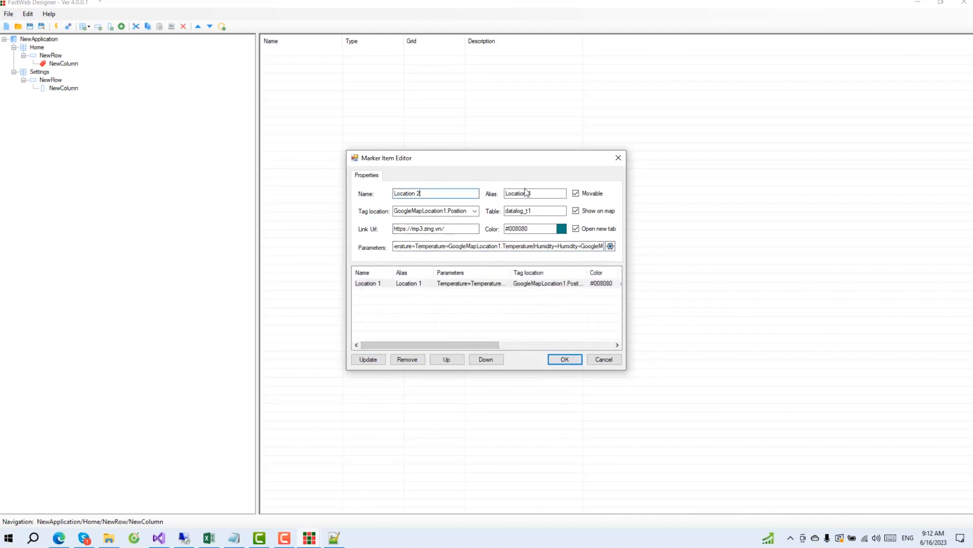
left_click(550, 192)
key("BackSpace")
type("2")
- Clear the second marker's table, set its tag location to GoogleMapLocation2.Position and turn off Movable
left_click(545, 210)
double_click(547, 211)
key("BackSpace")
left_click(475, 212)
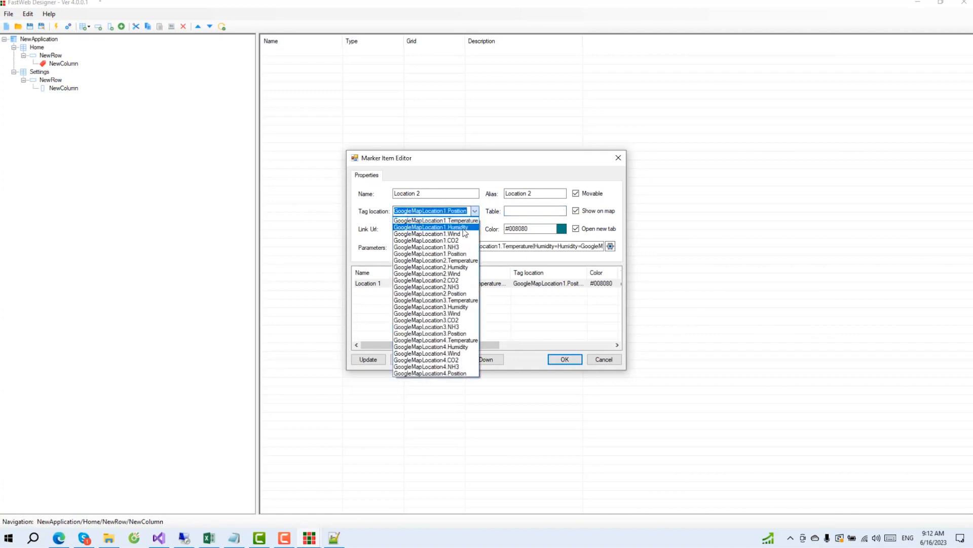
left_click(458, 294)
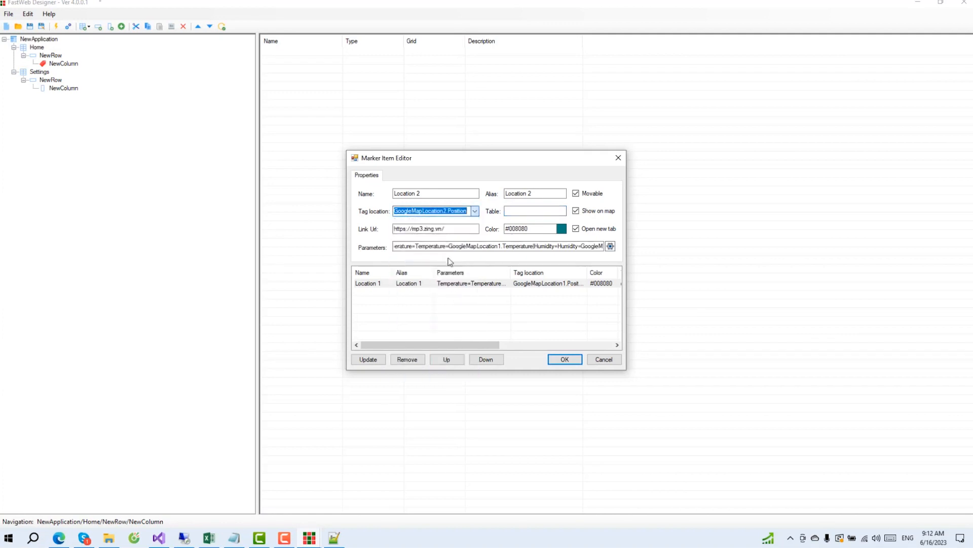
left_click(576, 194)
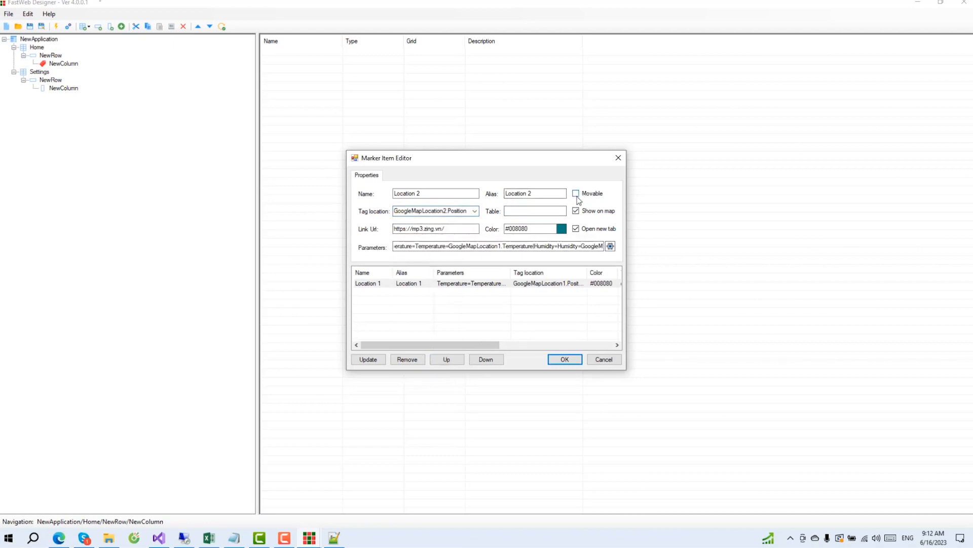
mouse_move(597, 197)
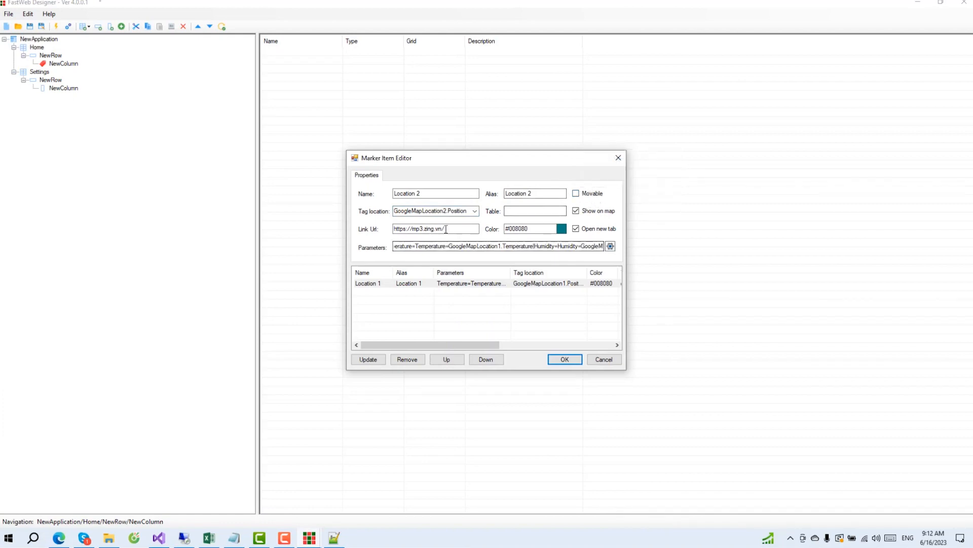
left_click_drag(446, 229, 232, 227)
key("BackSpace")
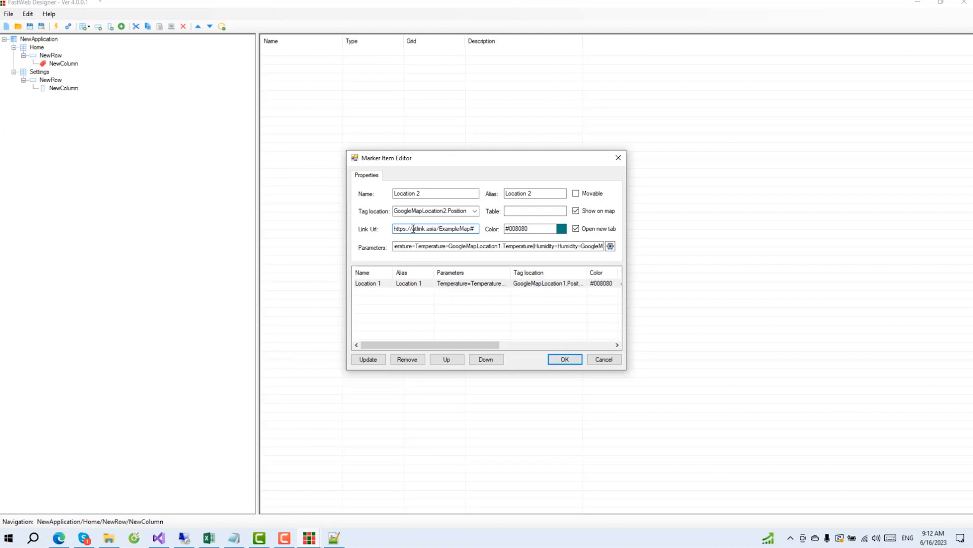
type("settings")
- Examine the link URL's domain, application name and settings view part against the application tree
left_click(421, 228)
key("Left")
key("Left")
key("Left")
key("Left")
key("Left")
key("Left")
key("Left")
key("Left")
key("Left")
key("Left")
key("Left")
key("Left")
key("Left")
key("Left")
key("Left")
key("Left")
key("Left")
left_click_drag(415, 229, 435, 227)
left_click(440, 228)
key("Right")
key("Right")
key("Right")
key("Right")
key("Right")
key("Right")
key("Right")
key("Right")
key("Right")
key("Right")
key("Right")
key("Right")
key("Right")
key("Right")
key("Right")
key("Right")
key("Right")
left_click_drag(424, 229, 450, 225)
left_click(462, 228)
left_click_drag(460, 228, 479, 228)
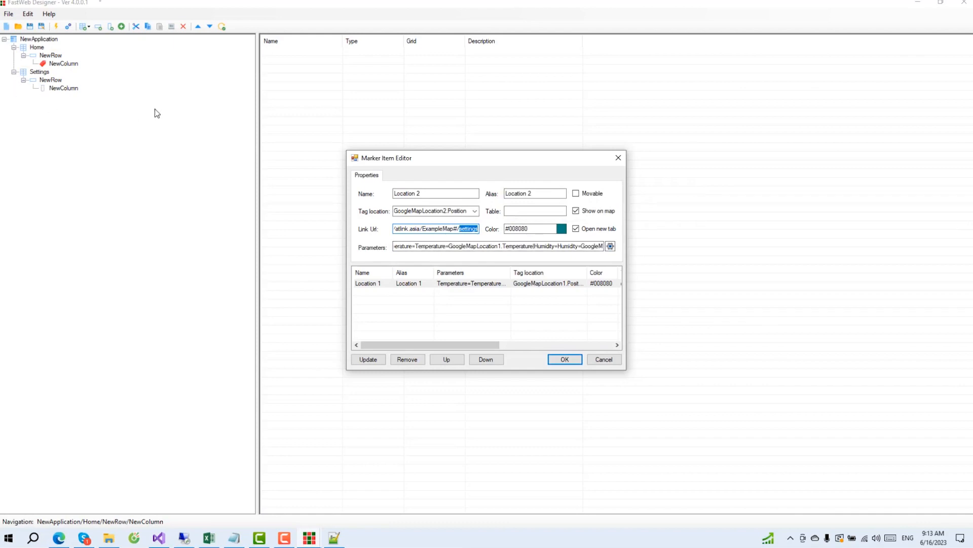
left_click(467, 229)
- Set the second marker's color to orange, #FF8000
left_click(530, 228)
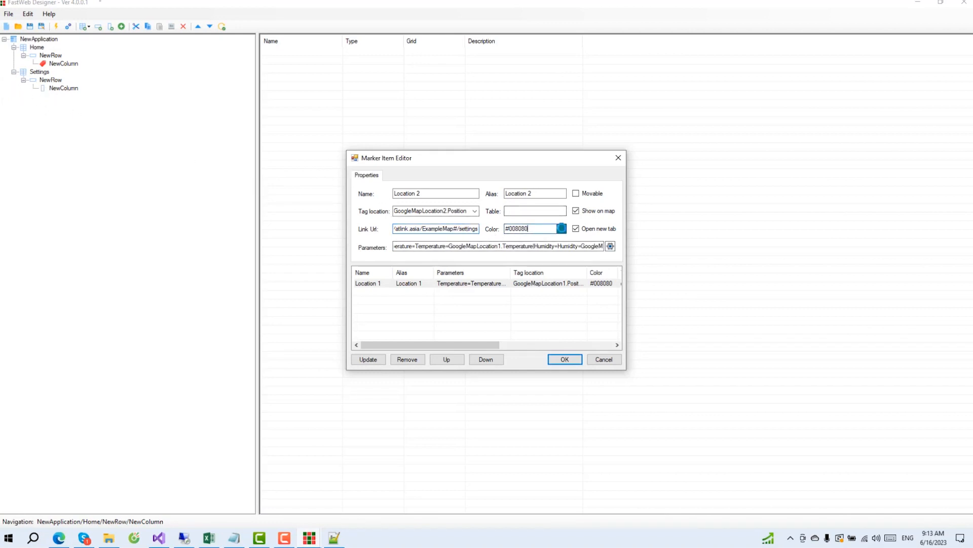
left_click(561, 228)
left_click(450, 179)
left_click(445, 276)
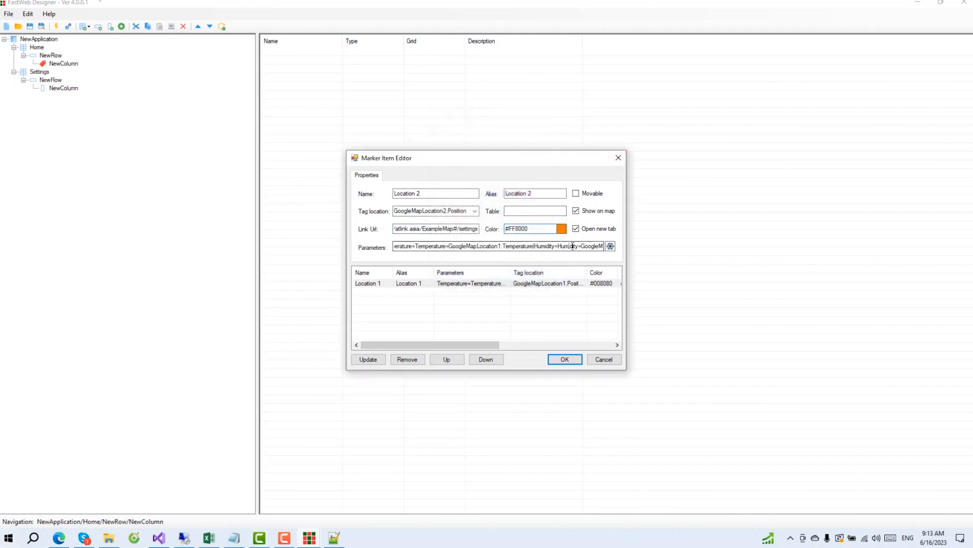
- Link the second marker's Temperature parameter to GoogleMapLocation2.Temperature and remove its Humidity parameter
left_click(610, 246)
left_click(445, 247)
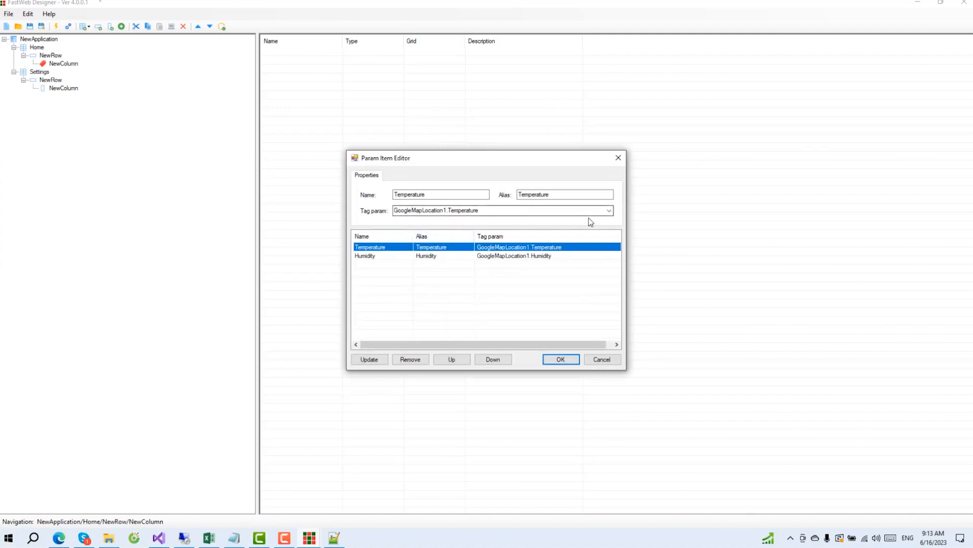
left_click(609, 211)
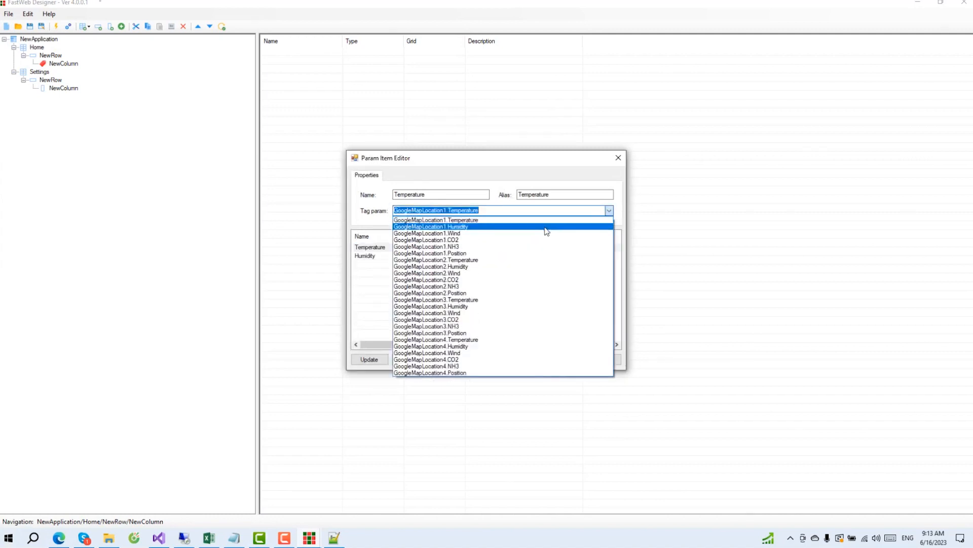
left_click(487, 260)
left_click(370, 359)
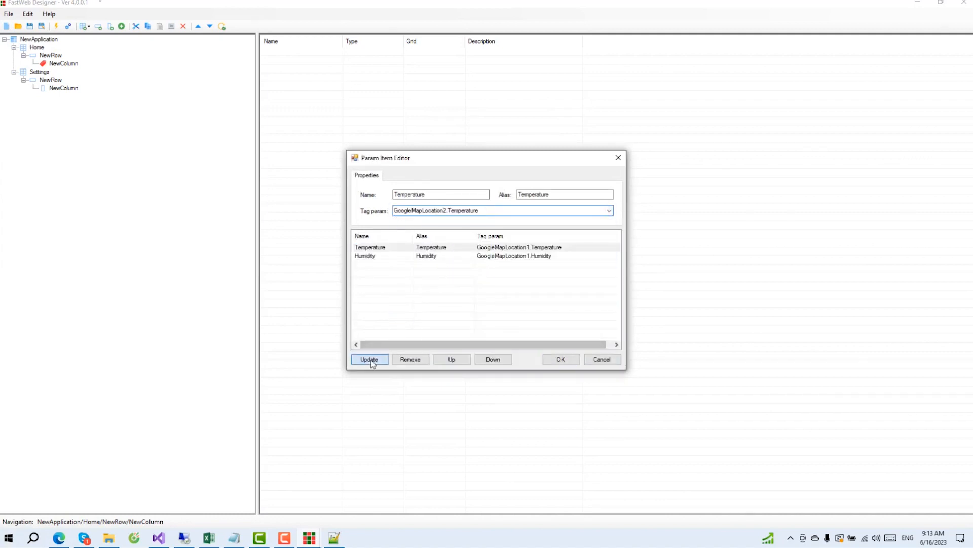
left_click(440, 256)
left_click(405, 360)
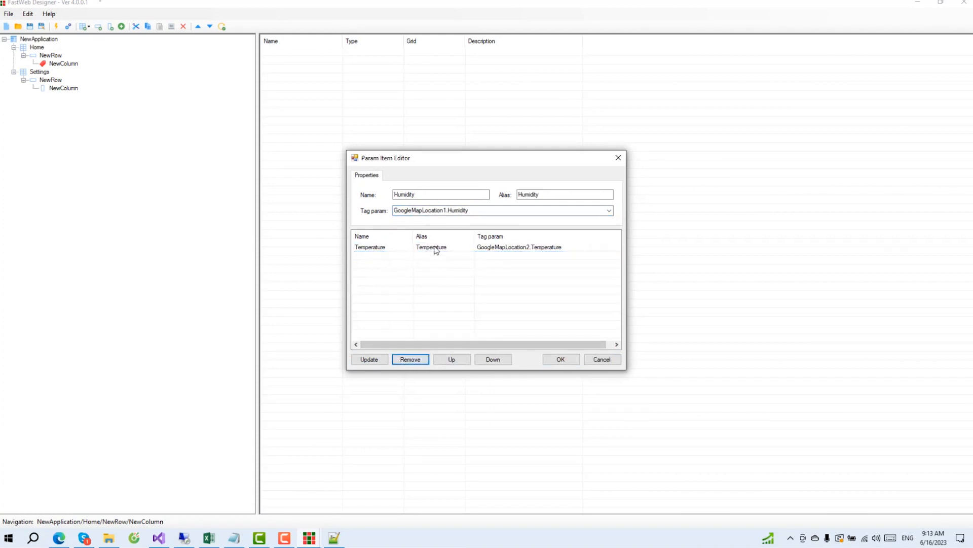
- Apply the edited parameters to the Location 2 marker and finish the Google Map component in the Home view's column
left_click(435, 248)
left_click(561, 361)
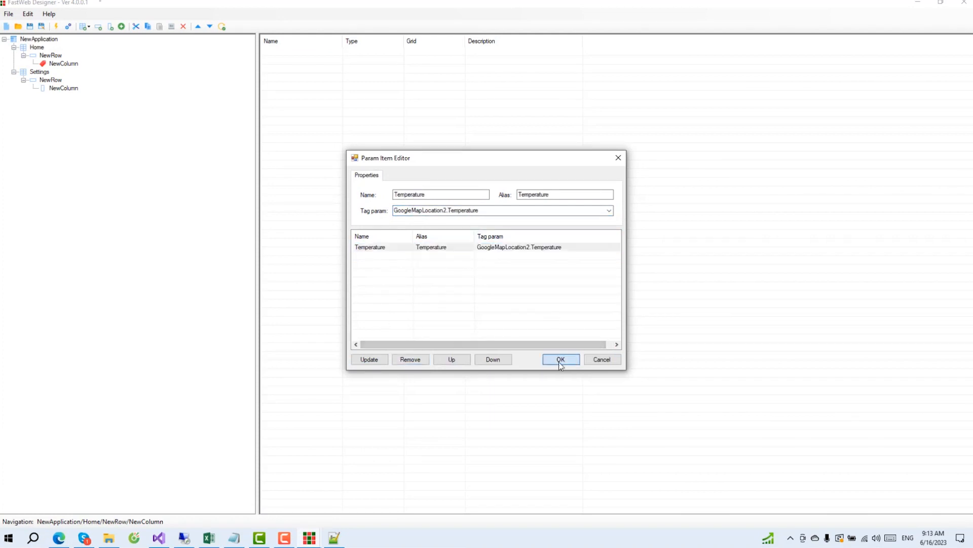
left_click(377, 360)
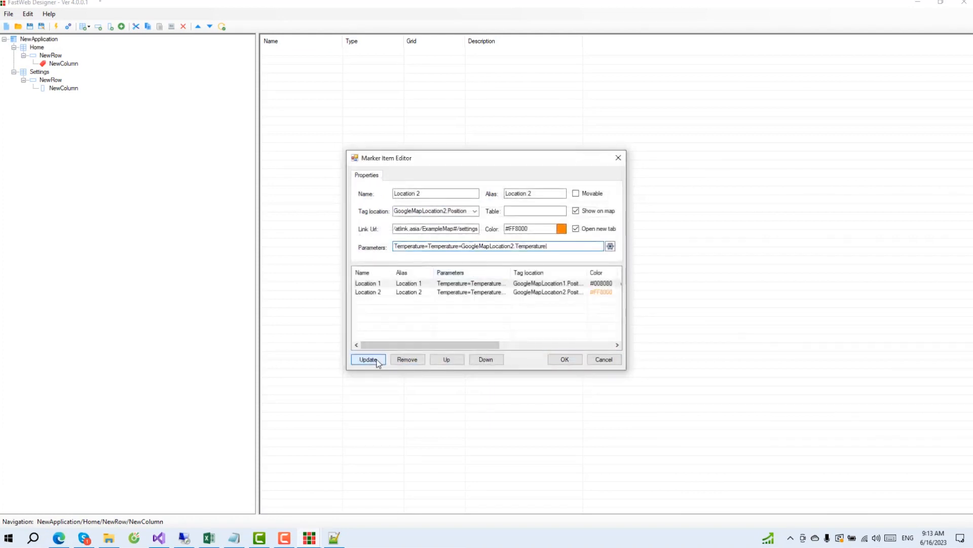
mouse_move(449, 345)
left_mouse_down()
mouse_move(561, 347)
mouse_move(414, 344)
left_mouse_up()
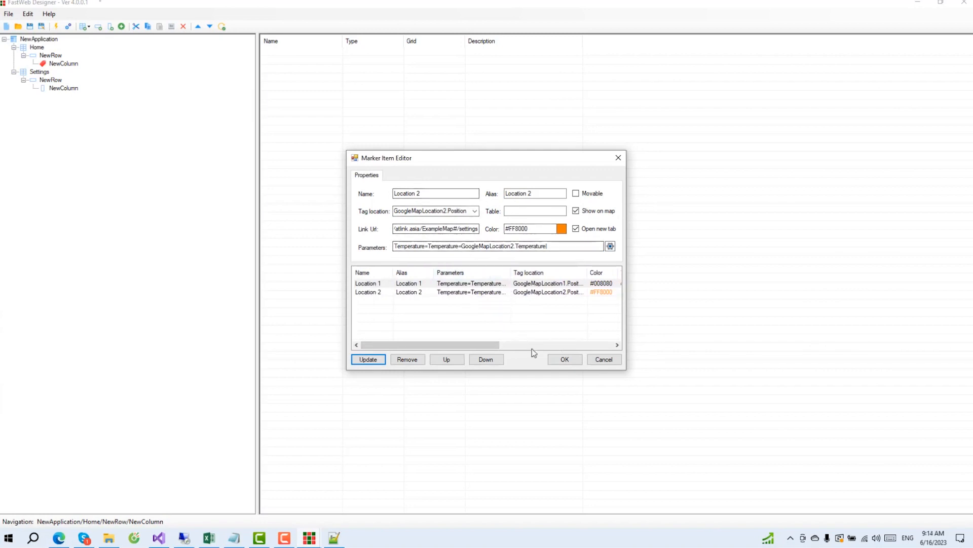
left_click(561, 362)
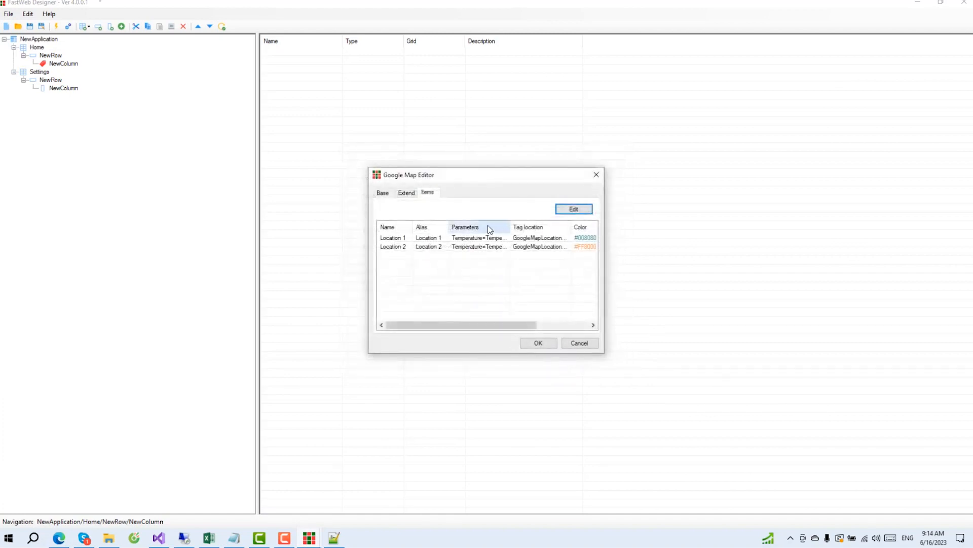
left_click(539, 343)
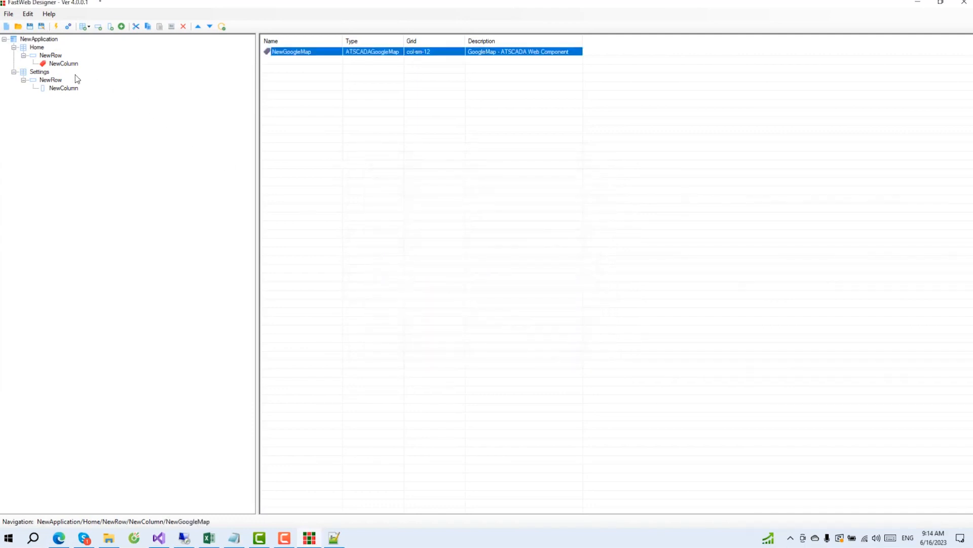
- Add an iDataReporter component to the column of the Settings view
left_click(63, 90)
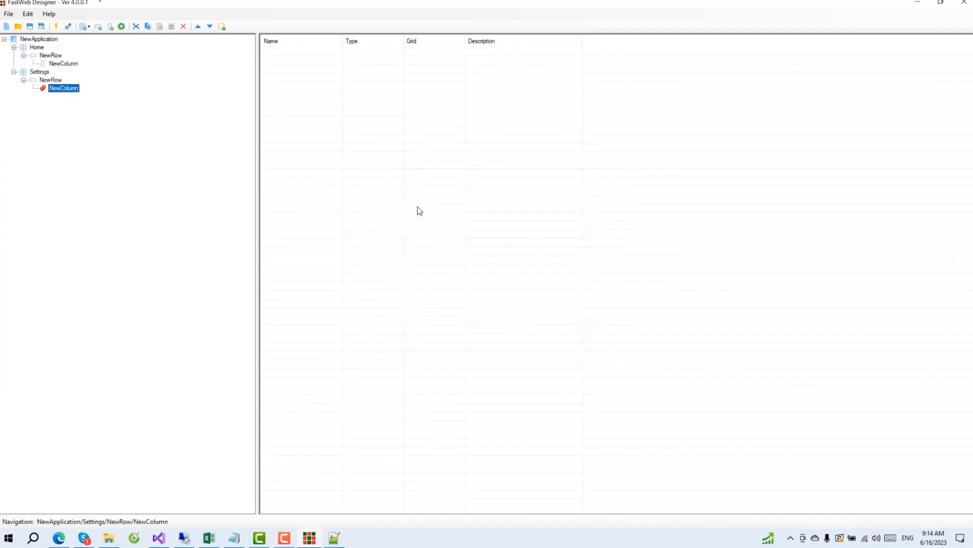
left_click(76, 89)
right_click(410, 115)
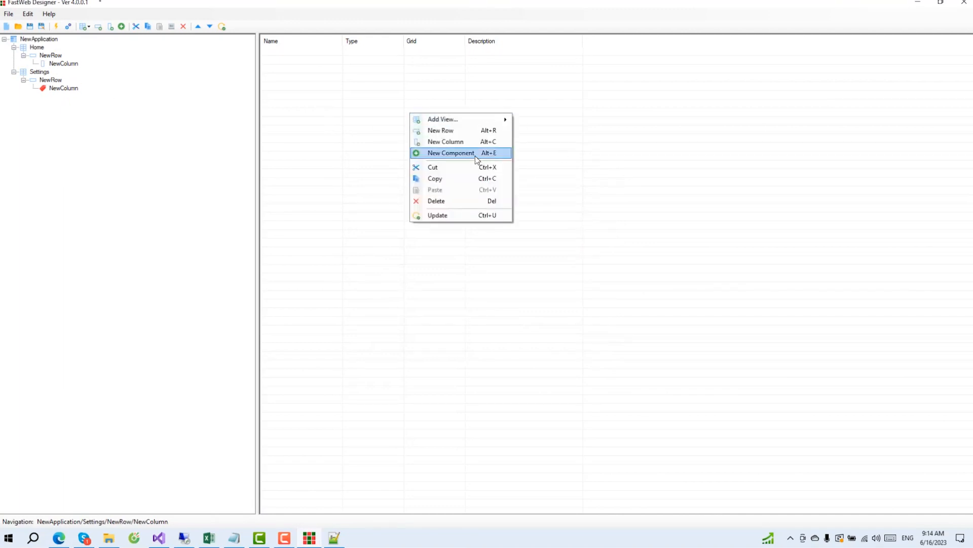
left_click(451, 153)
left_click(404, 244)
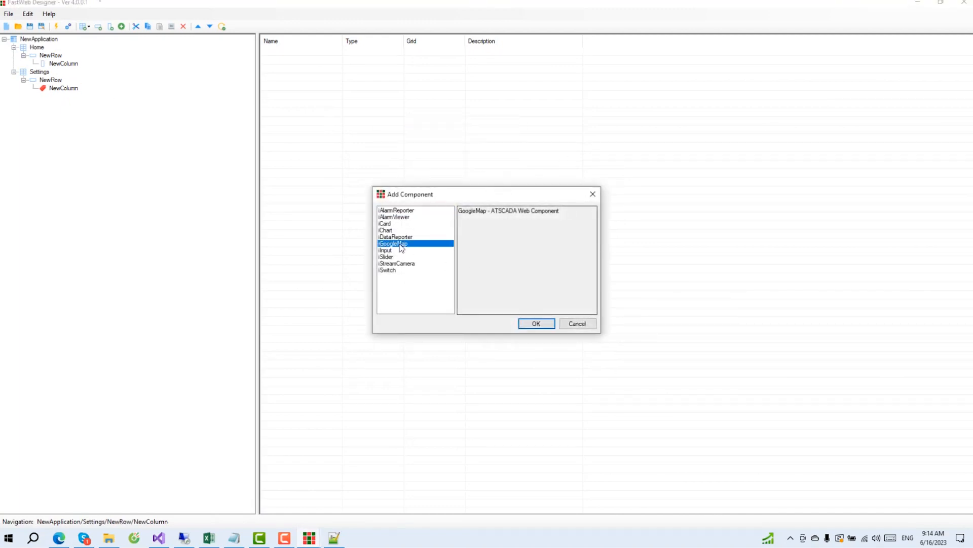
left_click(396, 237)
left_click(537, 323)
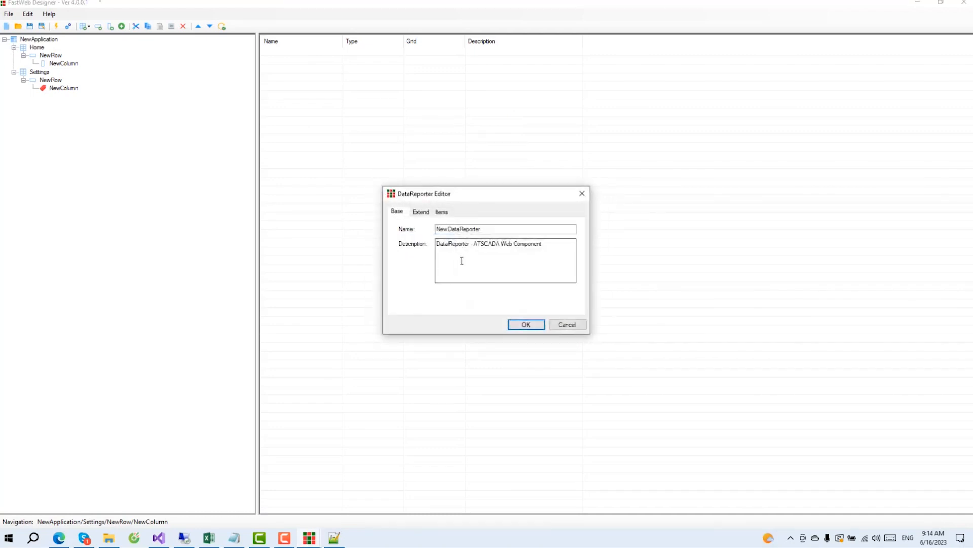
- Set the data reporter's connection to examplemap
left_click(422, 212)
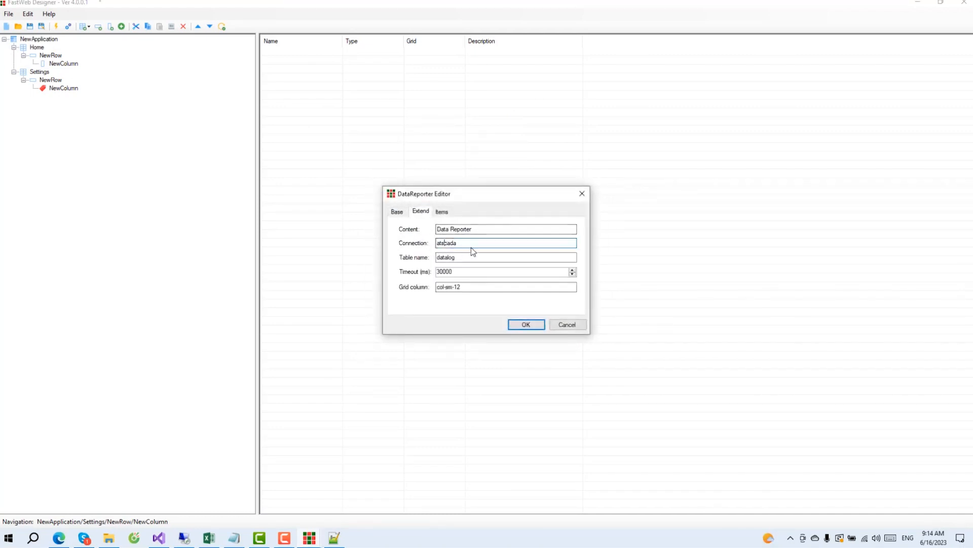
left_click_drag(470, 245, 268, 233)
type("examplemap")
left_click(453, 243)
double_click(452, 243)
left_click(444, 257)
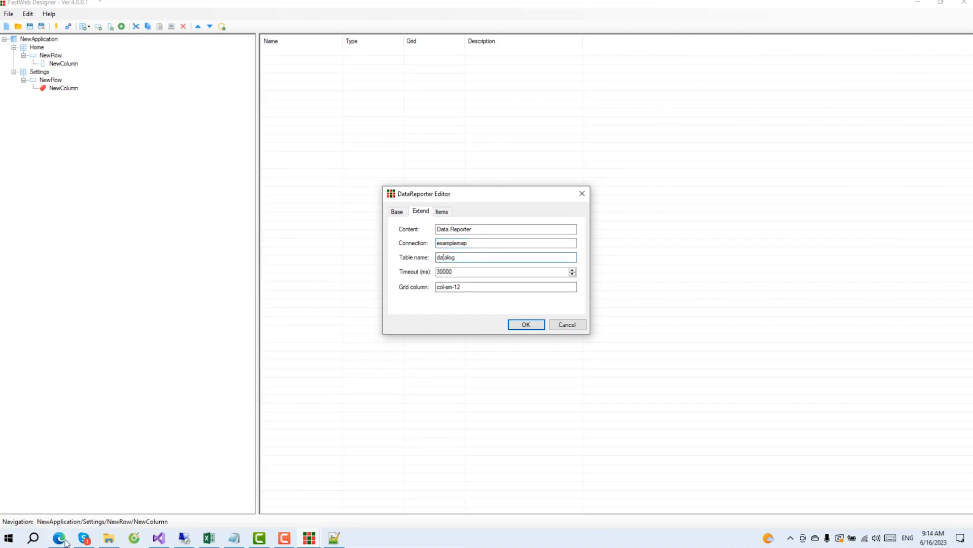
- Switch to Notepad++ and examine the connection name and the server, uid, pwd and database parts of the connection string in Web.config
left_click(334, 538)
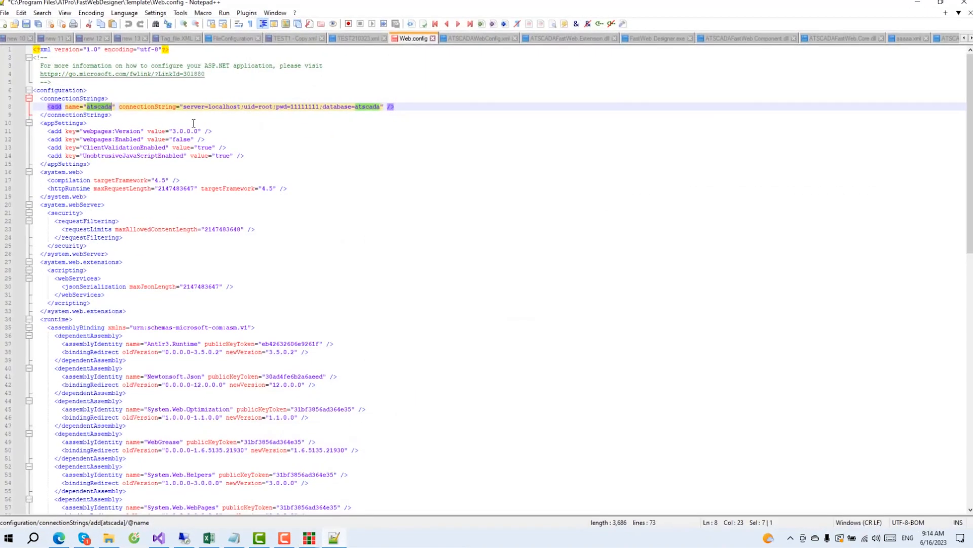
left_click(197, 123)
double_click(102, 106)
left_click(148, 115)
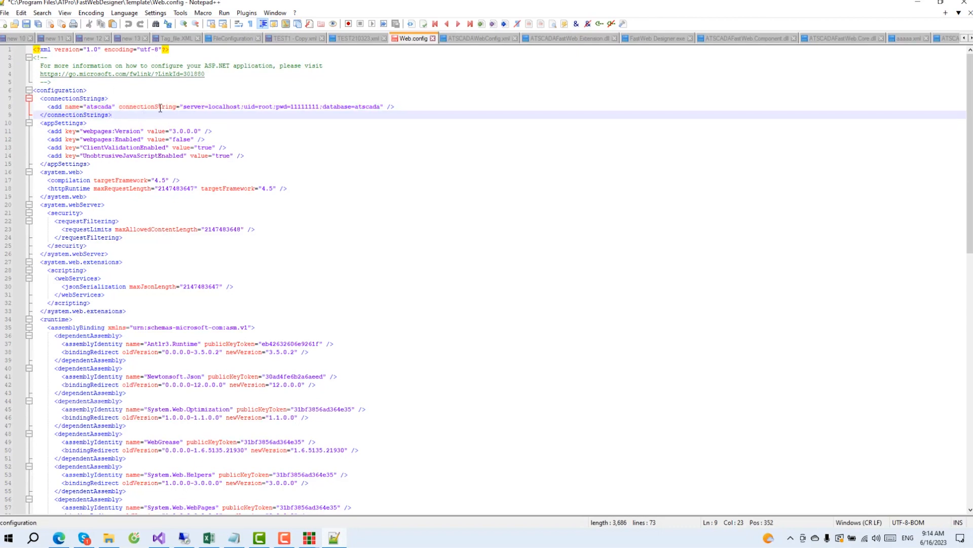
left_click_drag(184, 106, 381, 106)
key("Down")
key("Down")
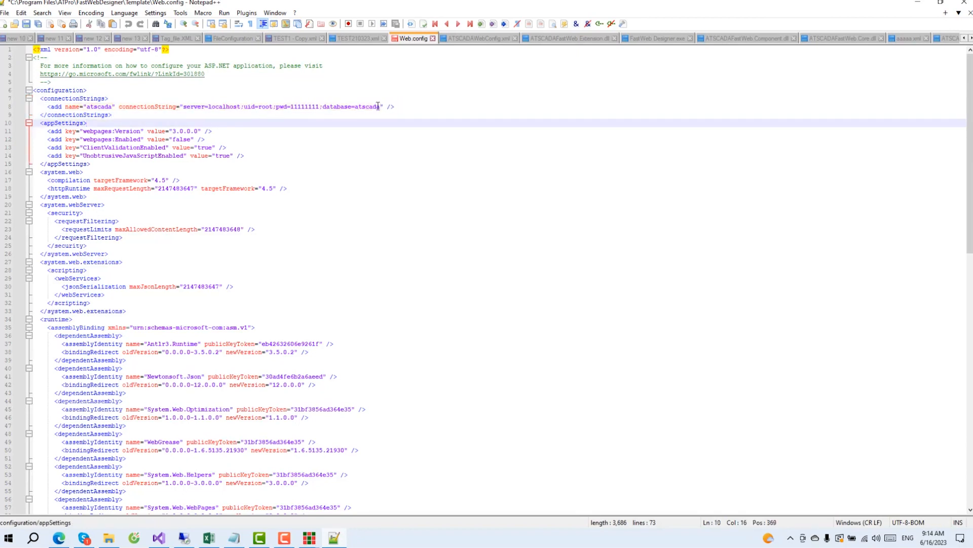
double_click(197, 106)
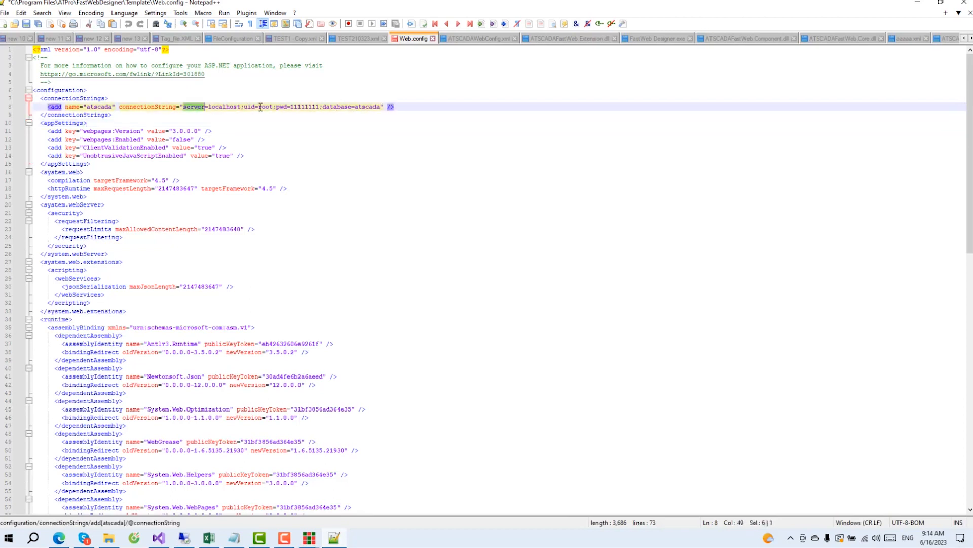
double_click(249, 107)
double_click(281, 107)
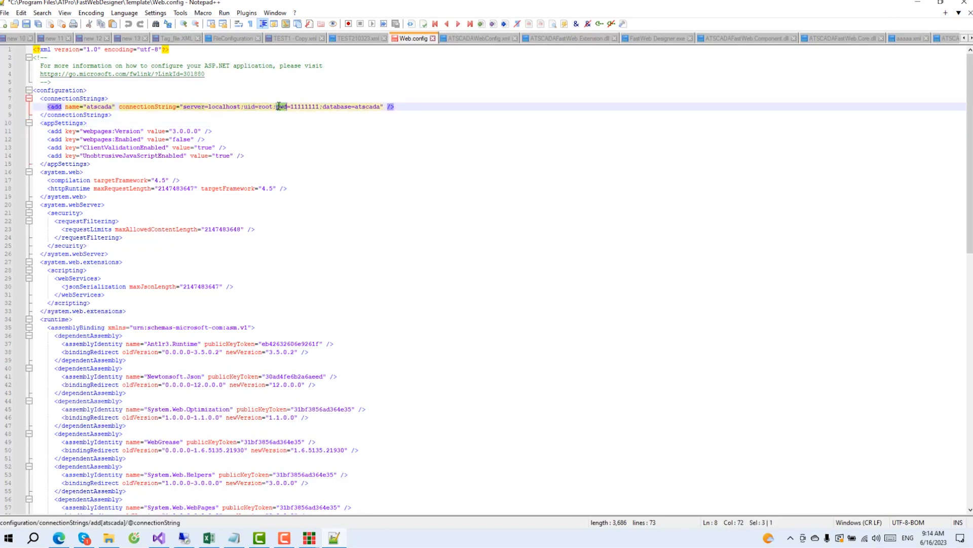
double_click(337, 108)
left_click(267, 116)
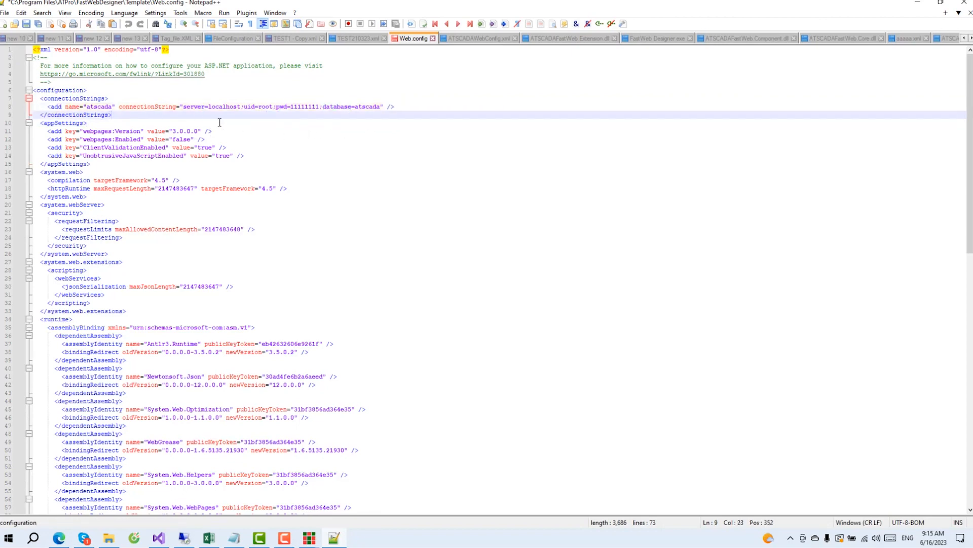
left_click(916, 4)
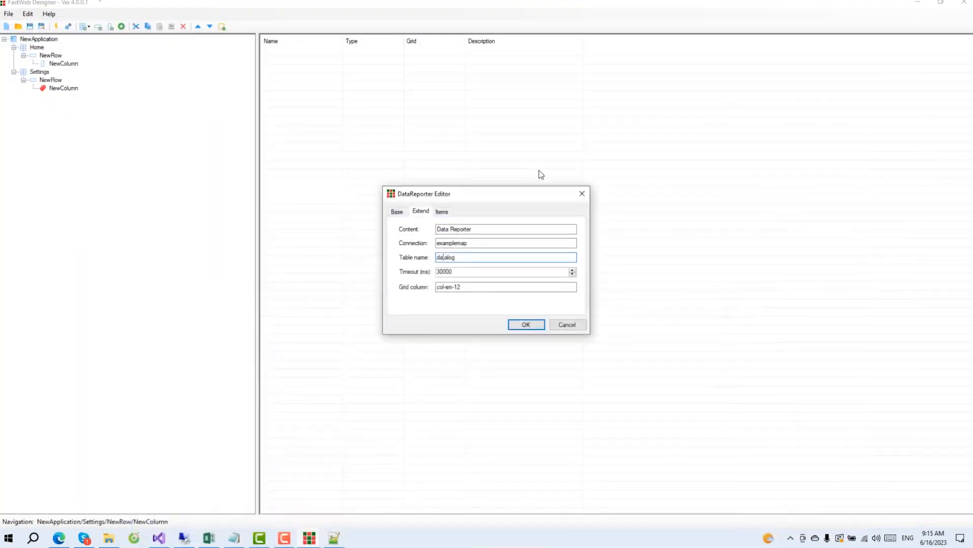
- Set the data reporter's table name to datalog_t1
left_click(452, 258)
key("ctrl+a")
left_click(463, 257)
type("_t1")
- Add an item with name and alias Location in color #008080 to the data reporter
left_click(441, 211)
left_click(566, 227)
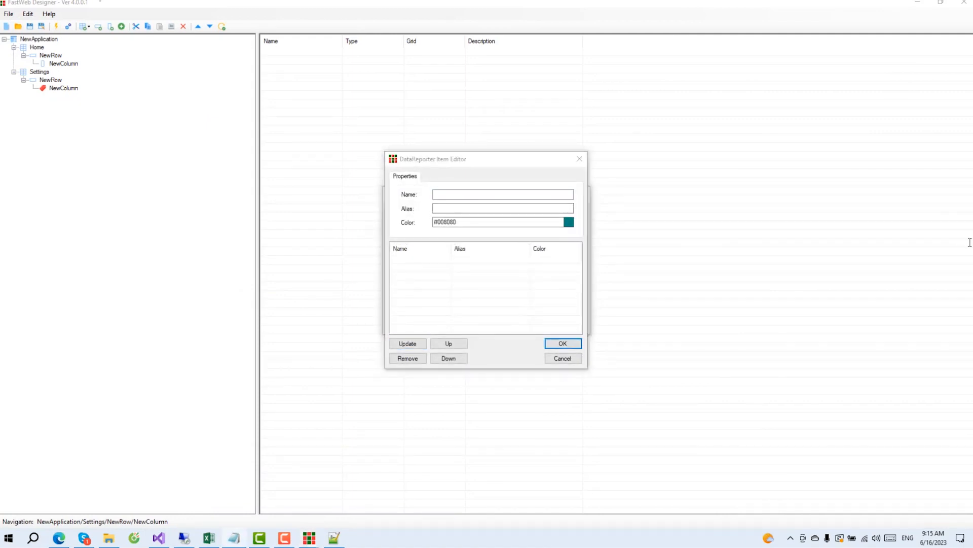
left_click(450, 196)
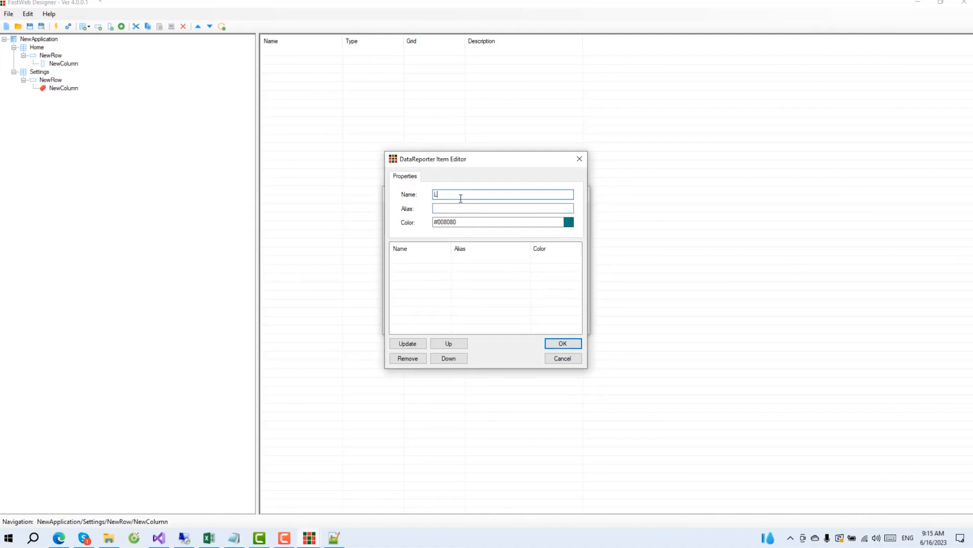
left_click(407, 344)
- Add a second item with name and alias Temperature in color #008080 and finish the data reporter component
type("Temperature")
left_click_drag(477, 196, 426, 209)
key("ctrl+c")
double_click(437, 208)
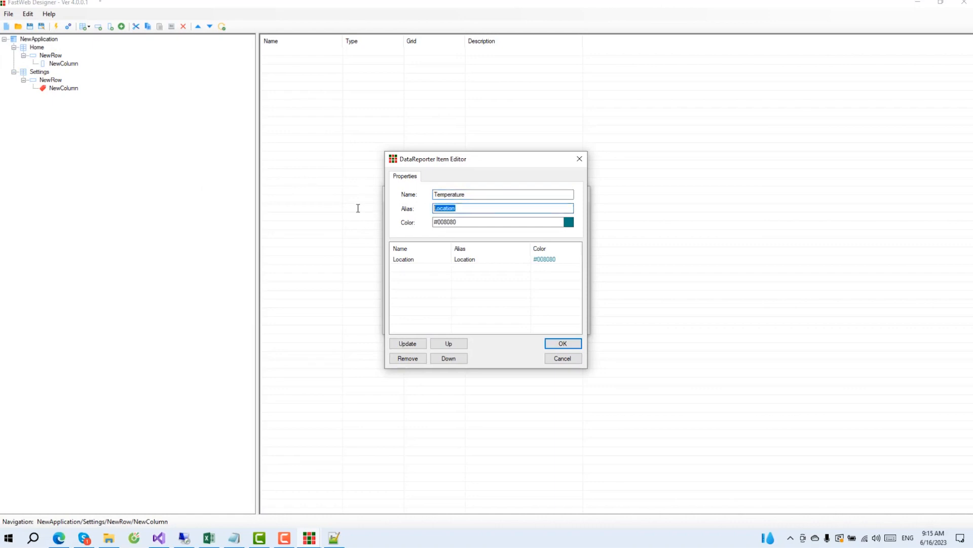
key("ctrl+v")
left_click(420, 343)
left_click(561, 343)
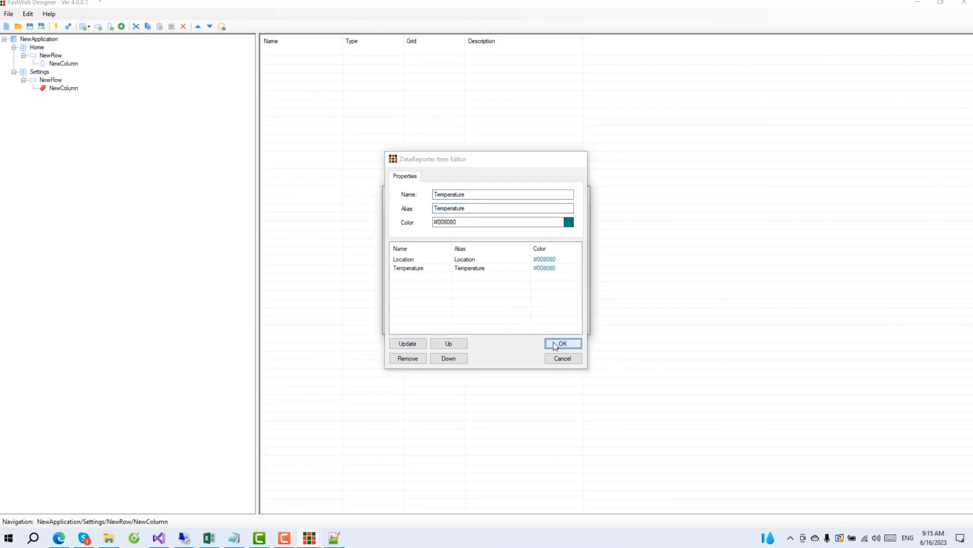
left_click(524, 326)
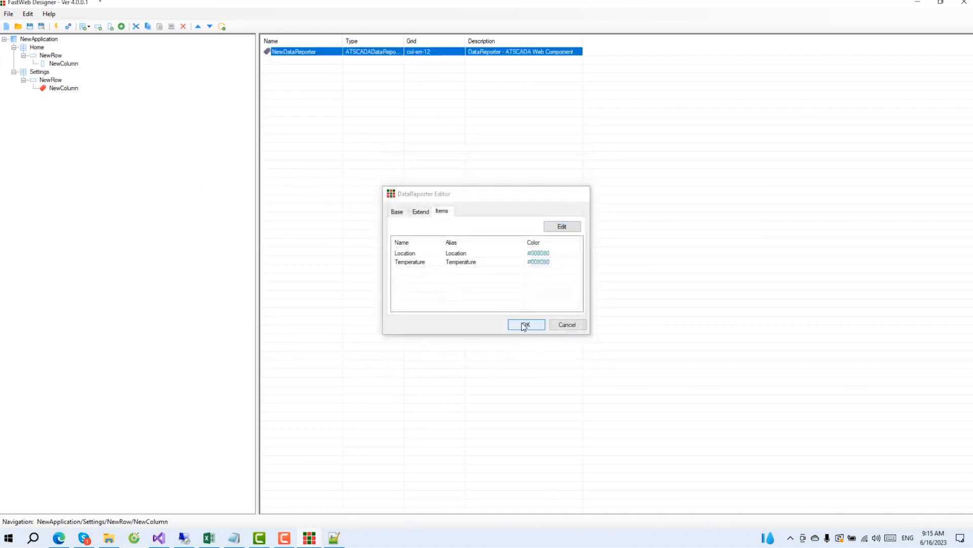
- Save the project on the Desktop as an XML file named Testing
left_click(29, 26)
scroll(47, 159, "up", 5)
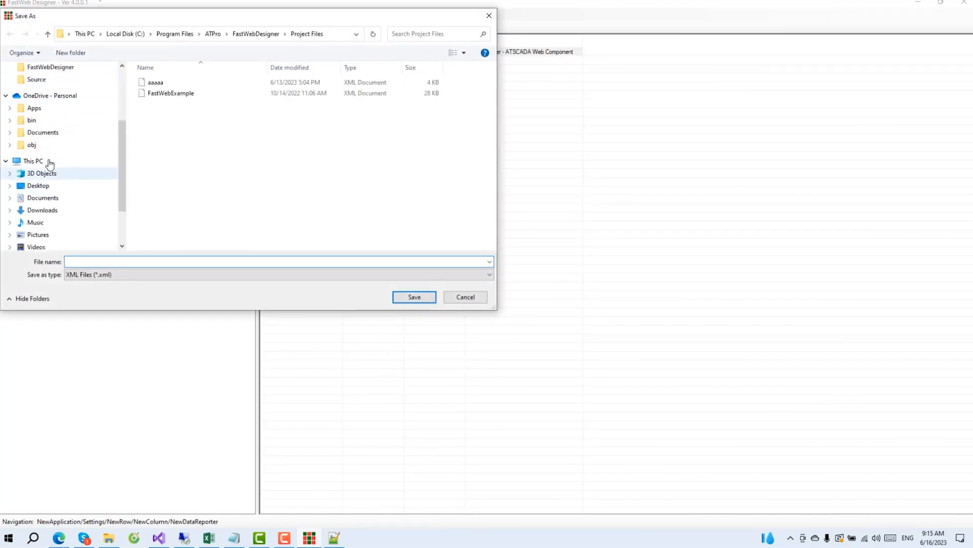
left_click(41, 88)
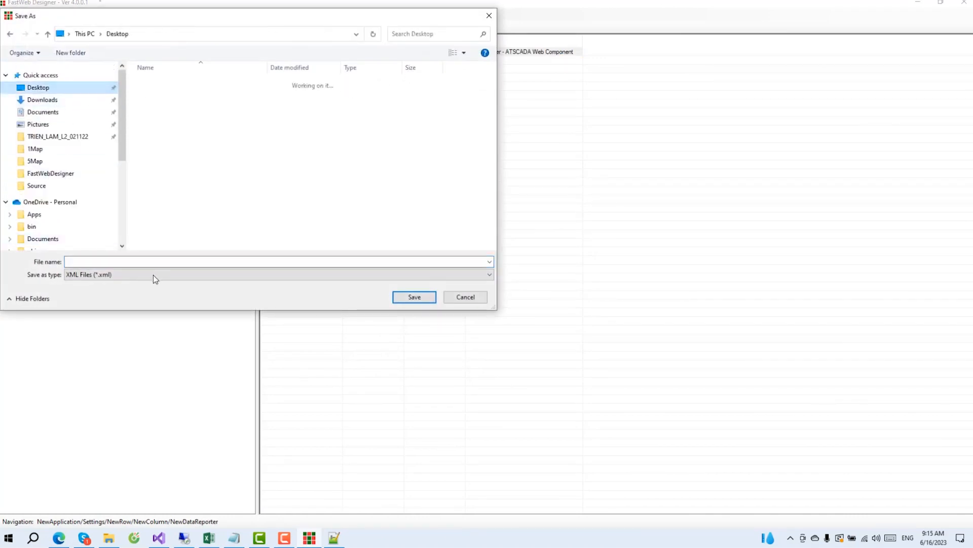
left_click(133, 263)
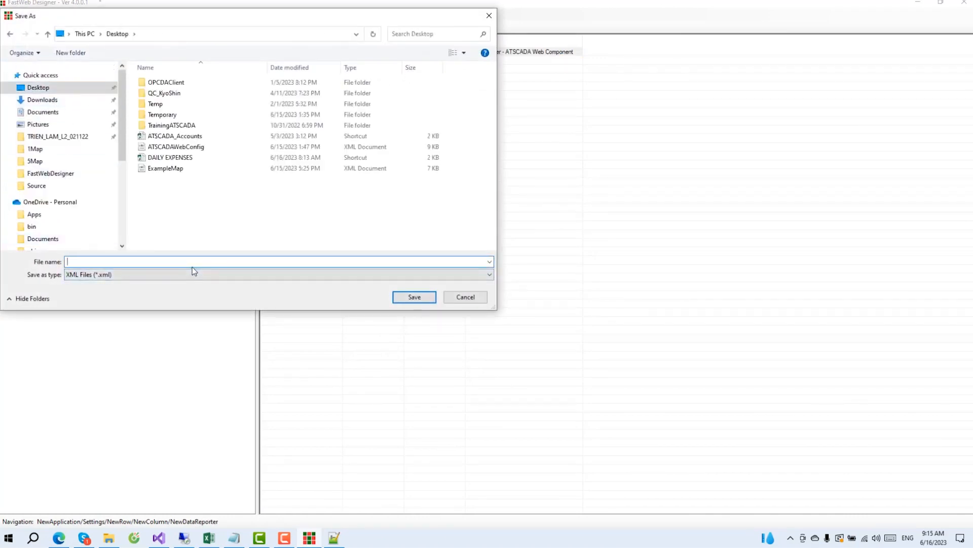
type("Testing")
key("Return")
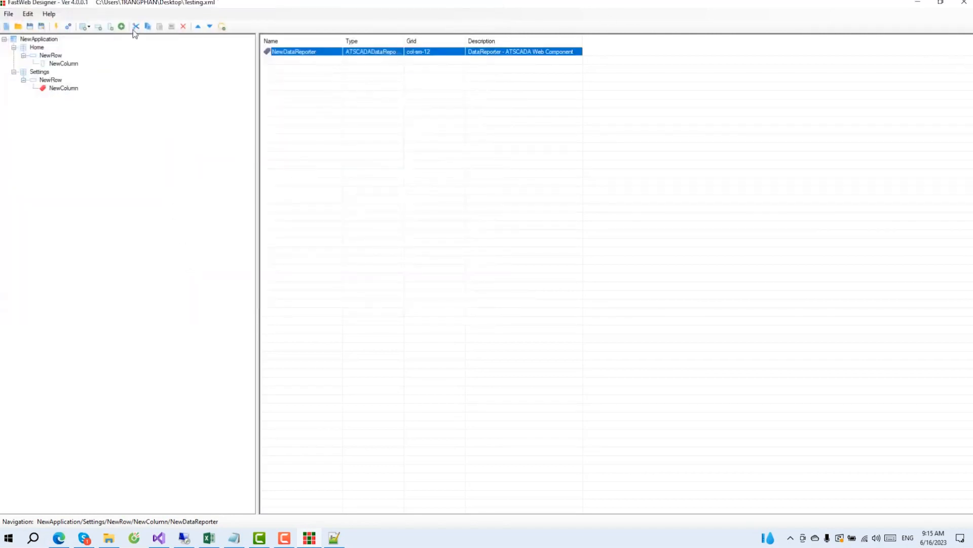
- Turn off dark mode in the properties of NewApplication
double_click(43, 40)
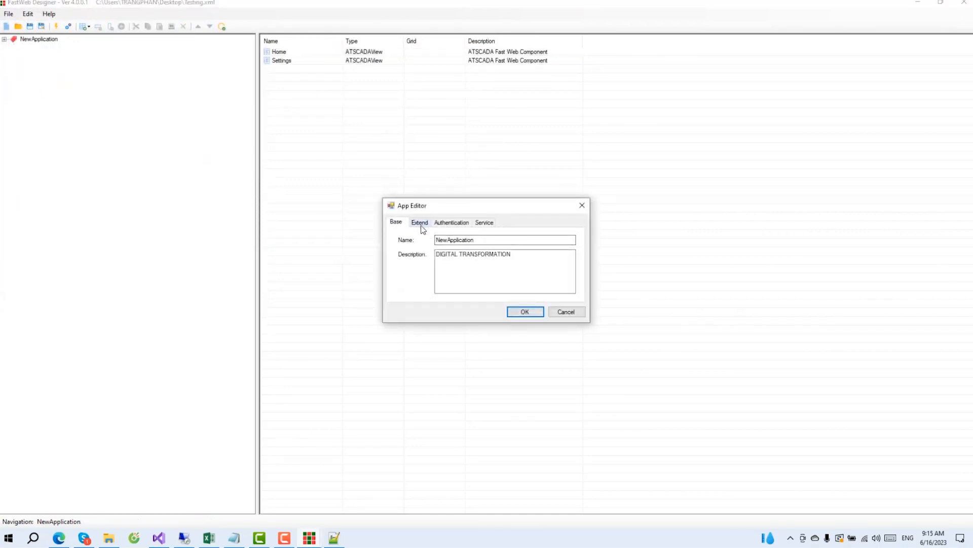
left_click(420, 224)
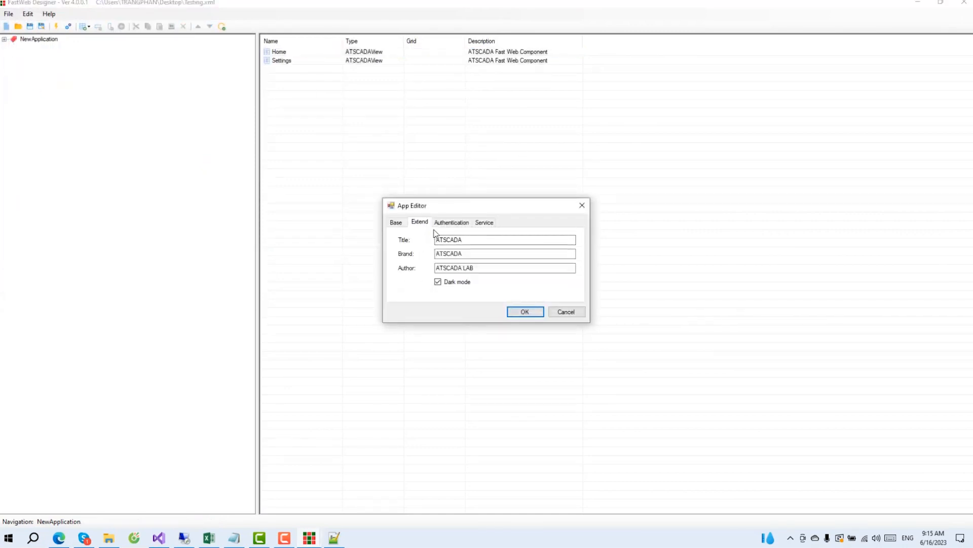
left_click(456, 282)
- Disable the application's login requirement and set its authentication connection to examplemap
left_click(462, 226)
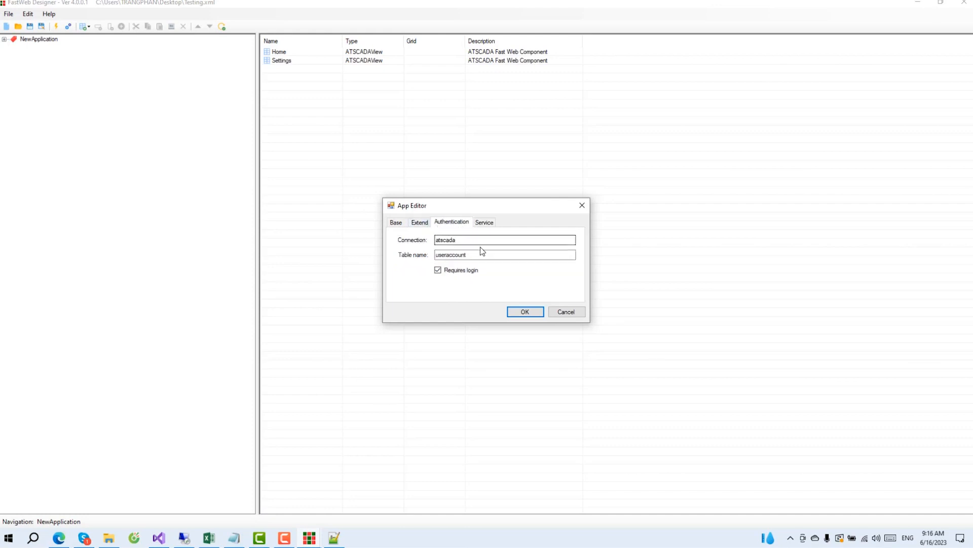
left_click(451, 272)
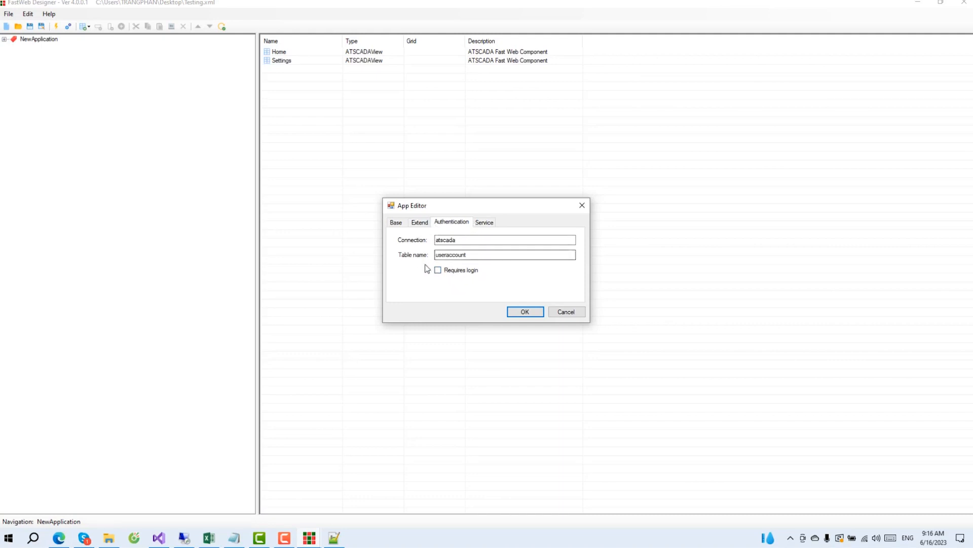
left_click(459, 240)
left_click_drag(459, 240, 357, 256)
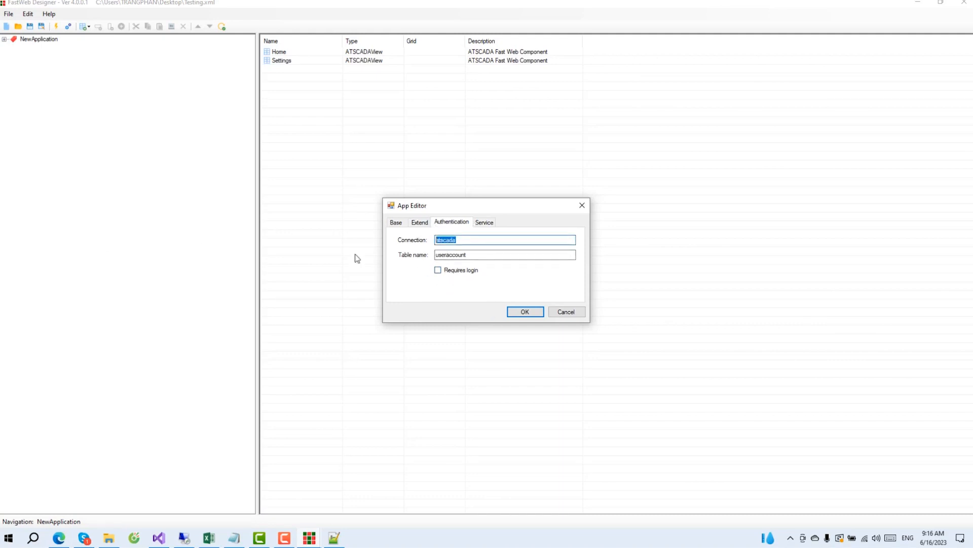
type("examplemap")
- Set the application's service address to atlink.asia and its port to 9034
left_click(484, 223)
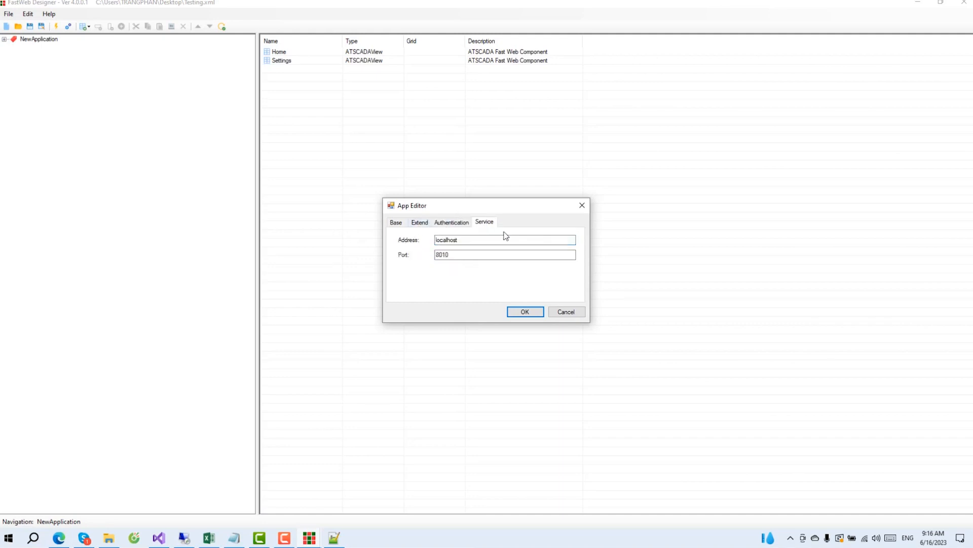
double_click(470, 240)
type("atlink.asia")
left_click_drag(456, 255, 109, 246)
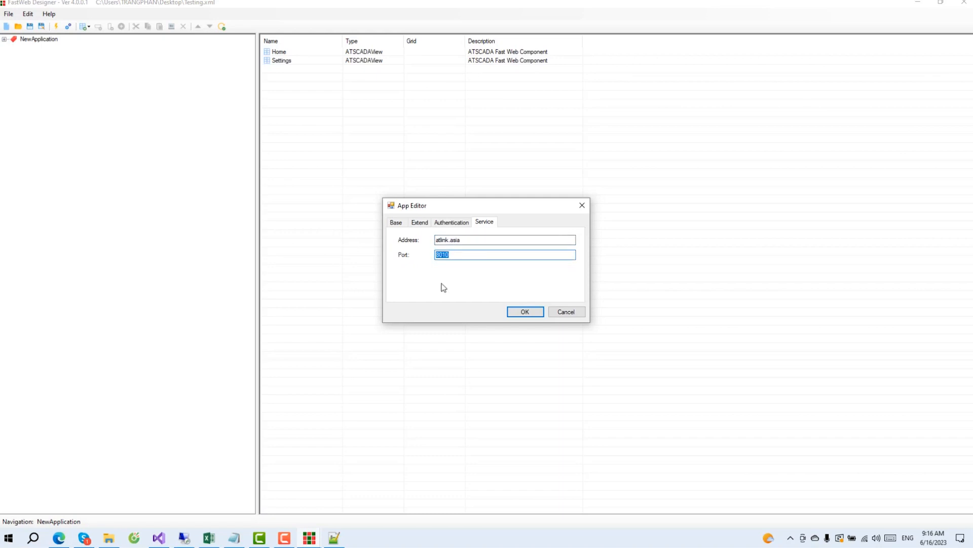
type("9034")
left_click_drag(456, 254, 389, 245)
left_click(461, 241)
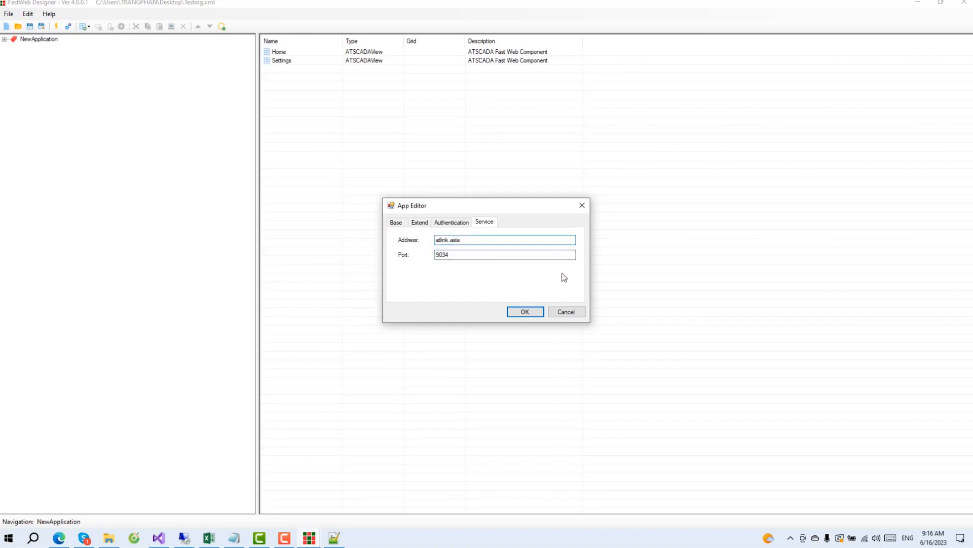
- Apply the application's service settings and save the Testing project
left_click(525, 311)
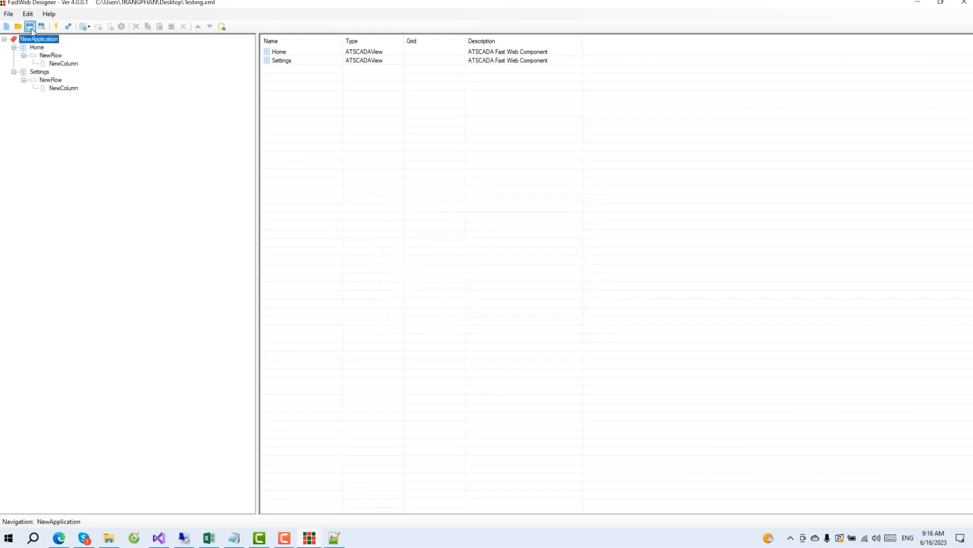
left_click(917, 6)
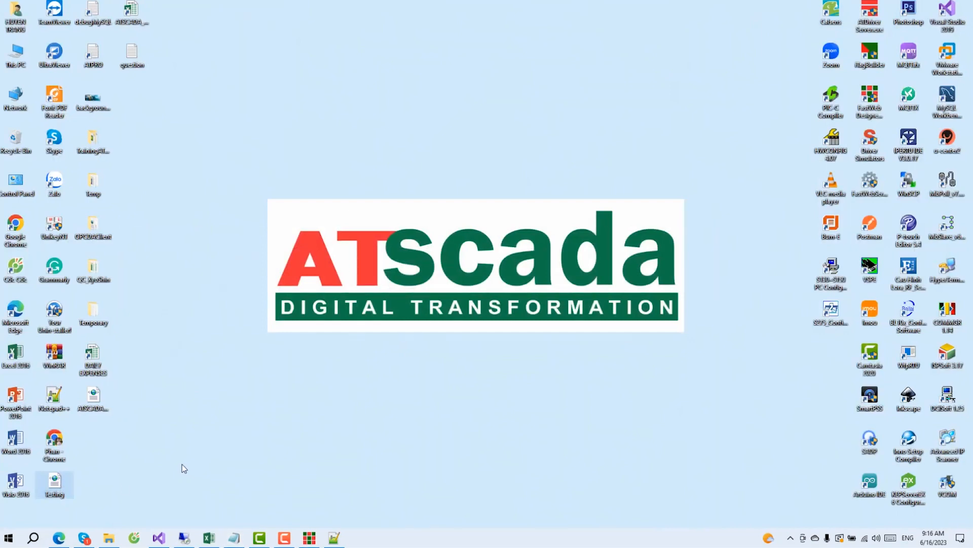
- Switch to the remote server and open the WebApp folder of the ExampleMap150623 project
left_click(56, 485)
left_click(185, 538)
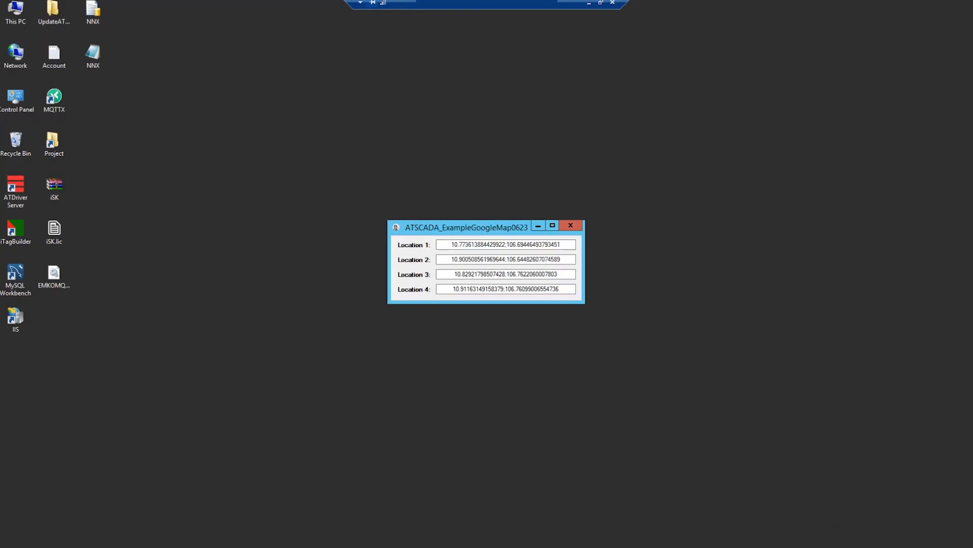
left_click(720, 537)
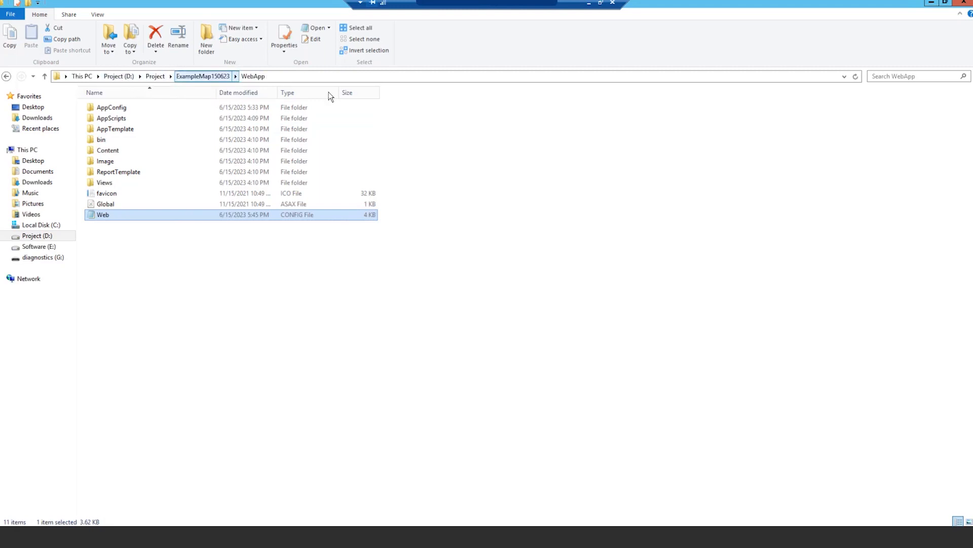
- Examine the files in the local FastWebDesigner Template folder and compare them with the server's WebApp folder
left_click(589, 4)
left_click(109, 538)
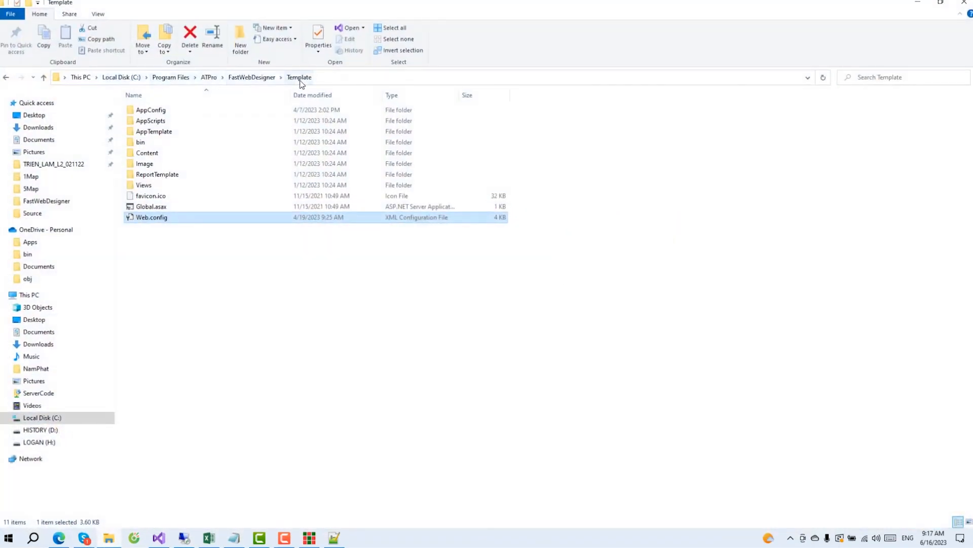
left_click_drag(228, 272, 238, 108)
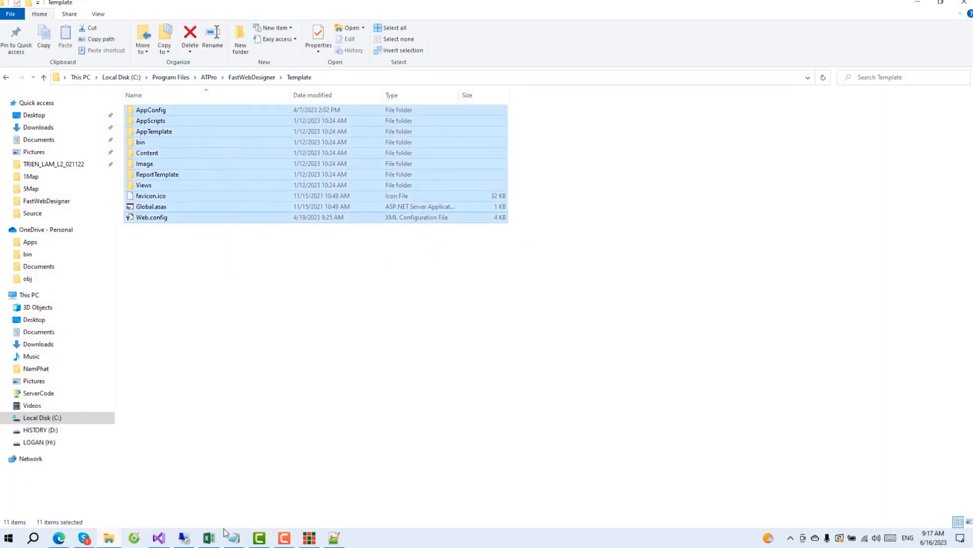
left_click(193, 539)
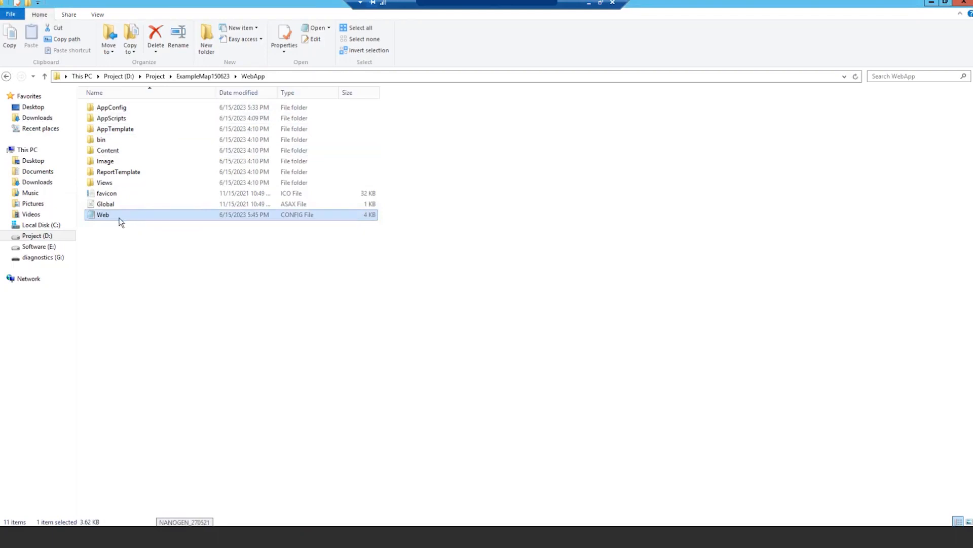
- Copy the Testing XML file from the local Desktop into the AppConfig folder of the server's WebApp
left_click(135, 110)
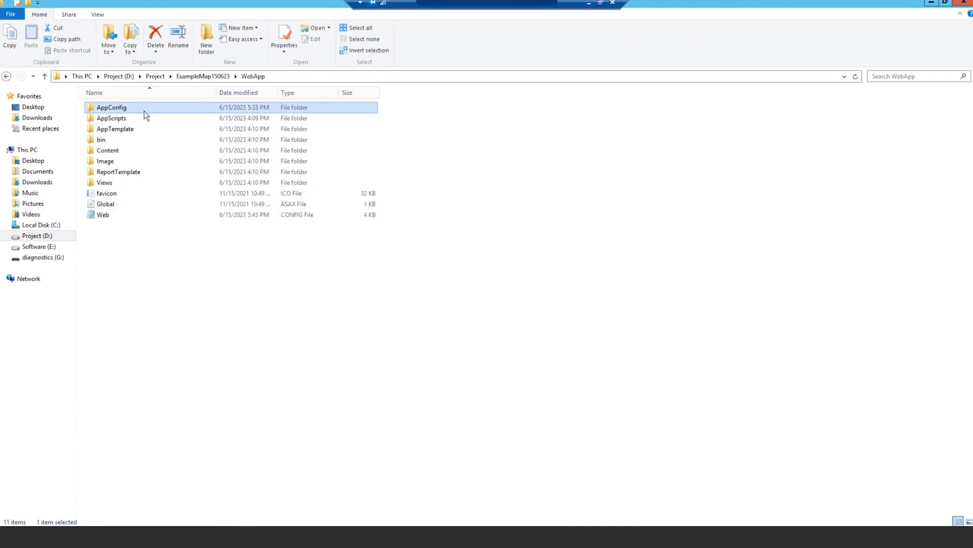
double_click(144, 109)
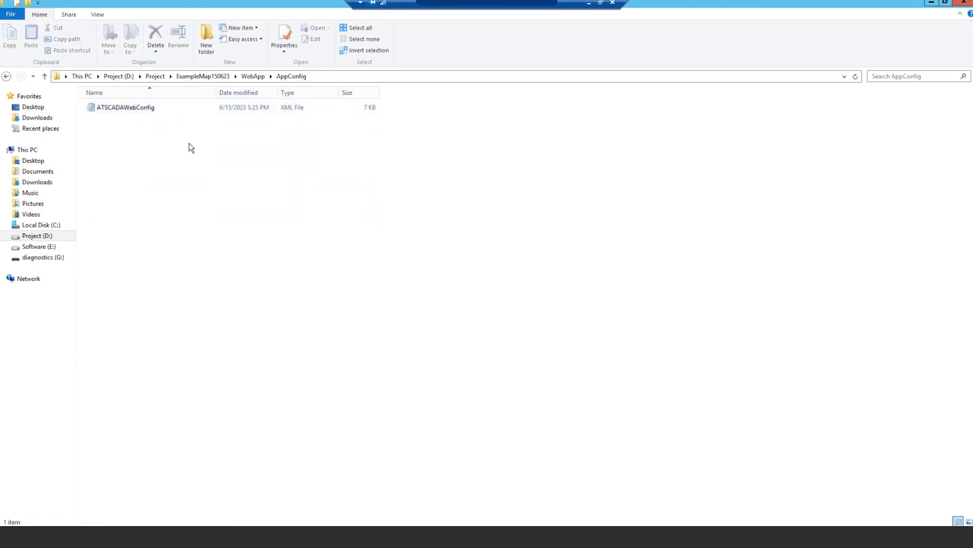
left_click(589, 3)
left_click(258, 286)
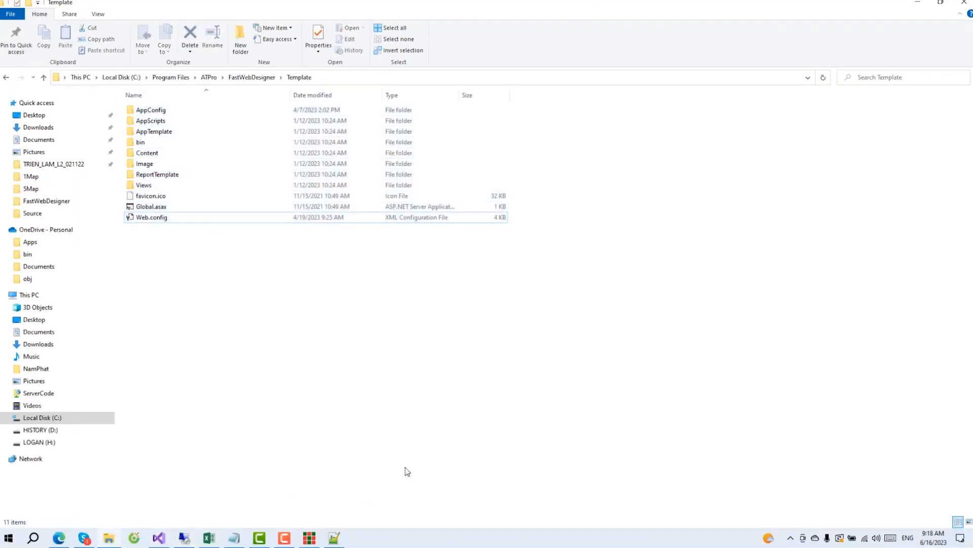
left_click(918, 2)
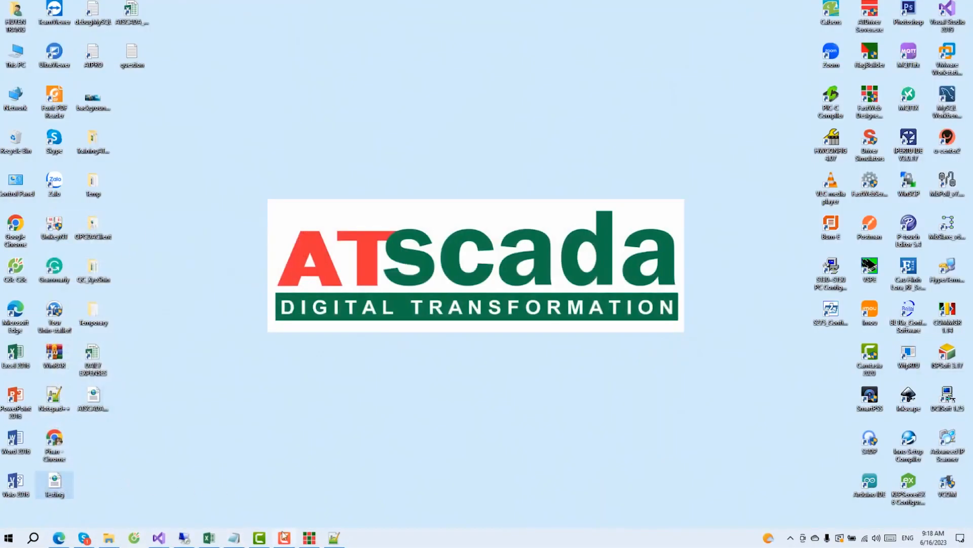
left_click(185, 538)
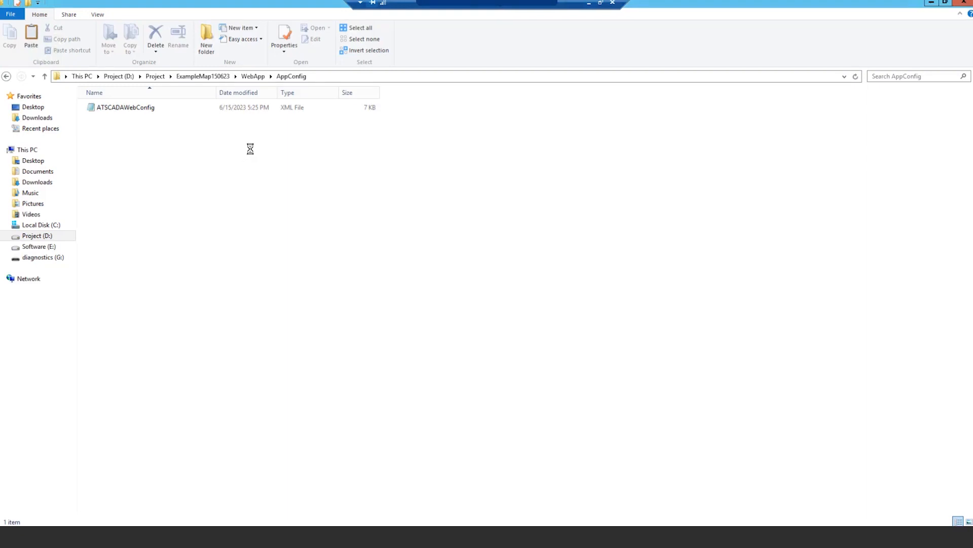
key("ctrl+v")
- Copy the name of the existing ATSCADAWebConfig file in AppConfig and delete that file
left_click(143, 108)
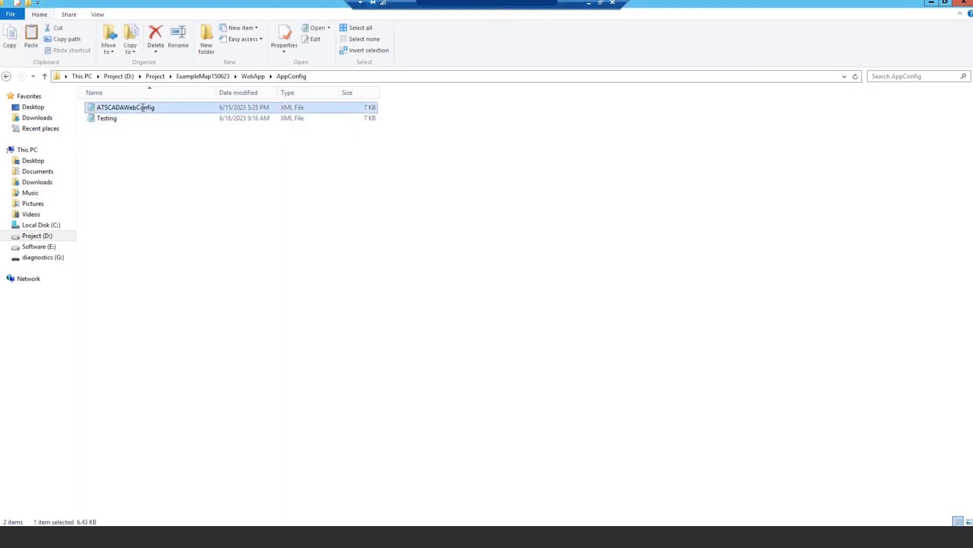
key("F2")
key("ctrl+c")
left_click(131, 116)
left_click(146, 110)
key("Delete")
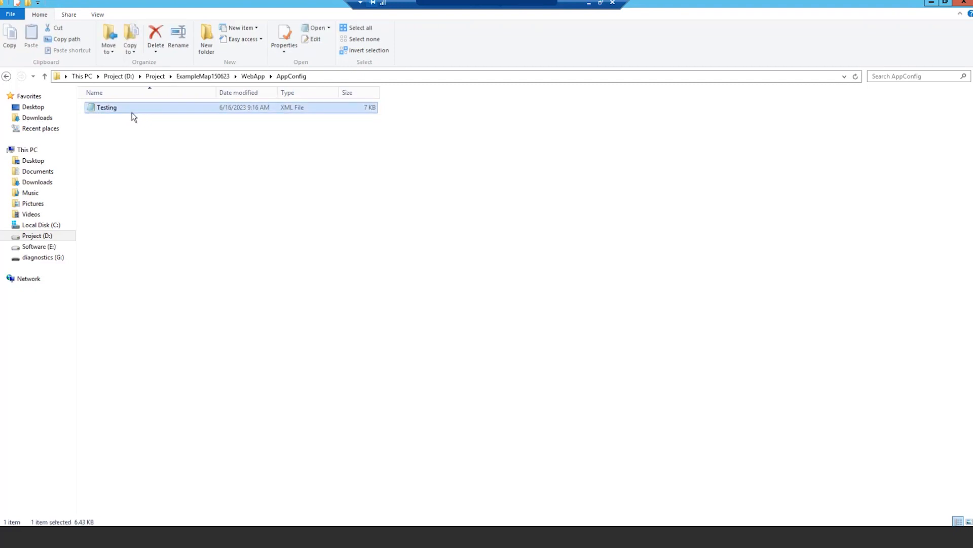
- Rename the Testing file in AppConfig as ATSCADAWebConfig
key("F2")
key("ctrl+v")
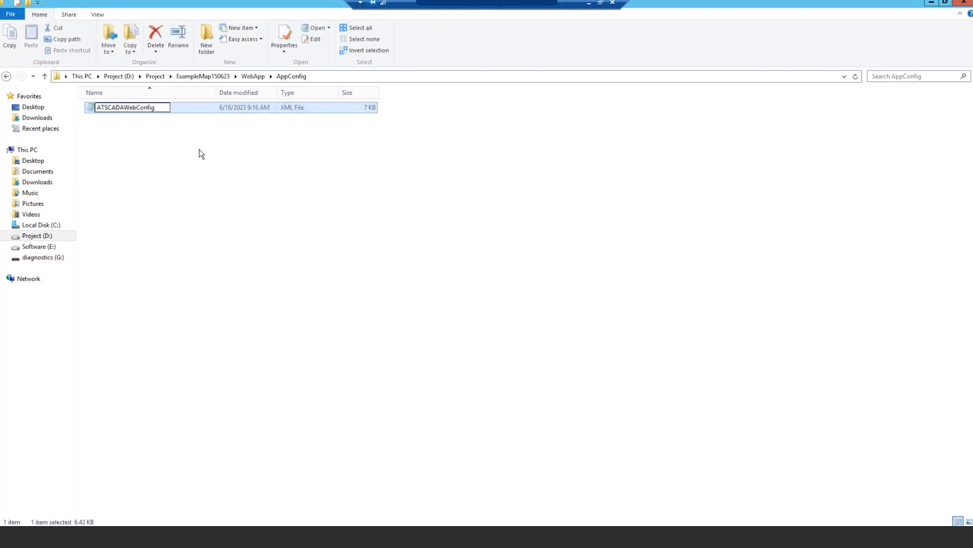
key("Return")
left_click(281, 148)
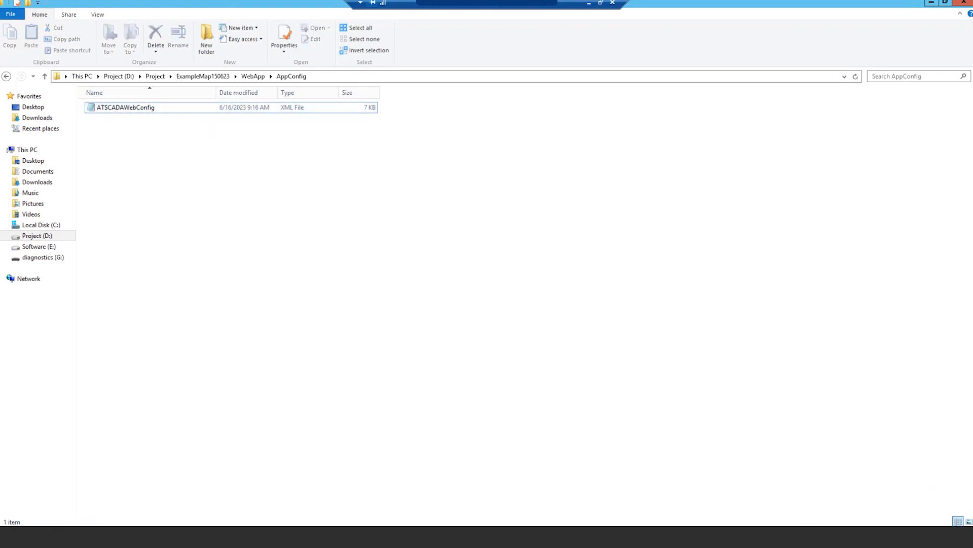
- In IIS Manager on the server, start adding an application under the Default site with the alias ExampleMap
key("alt+Tab")
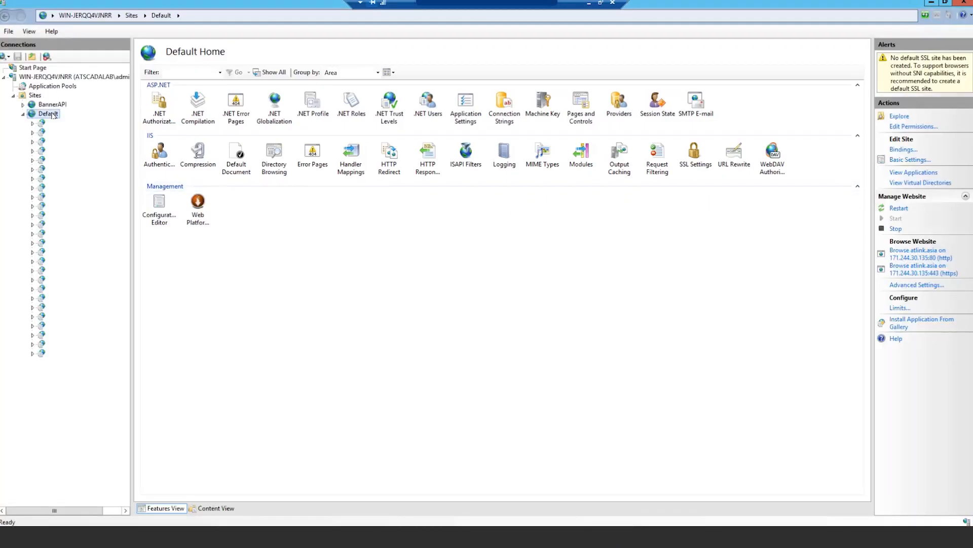
left_click(53, 115)
right_click(53, 115)
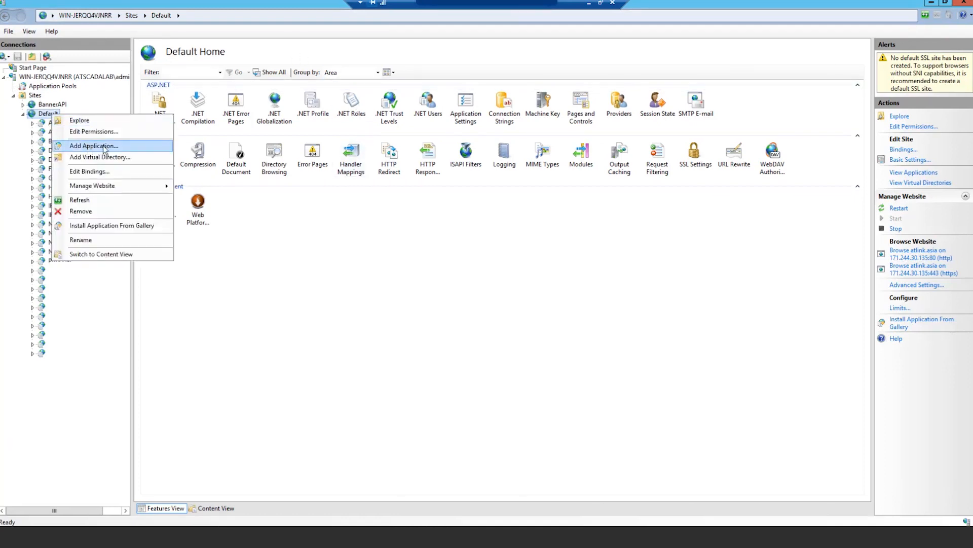
left_click(94, 145)
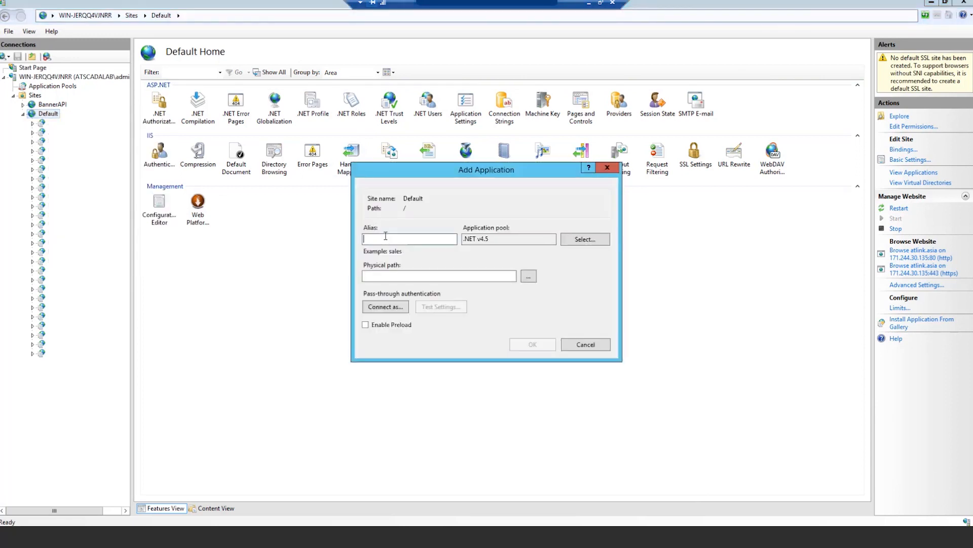
type("ExampleMap")
left_click_drag(403, 238, 375, 245)
left_click(405, 240)
- Set the application's physical path to the WebApp folder in Project (D:), Project, ExampleMap150623, and create the application
left_click(529, 277)
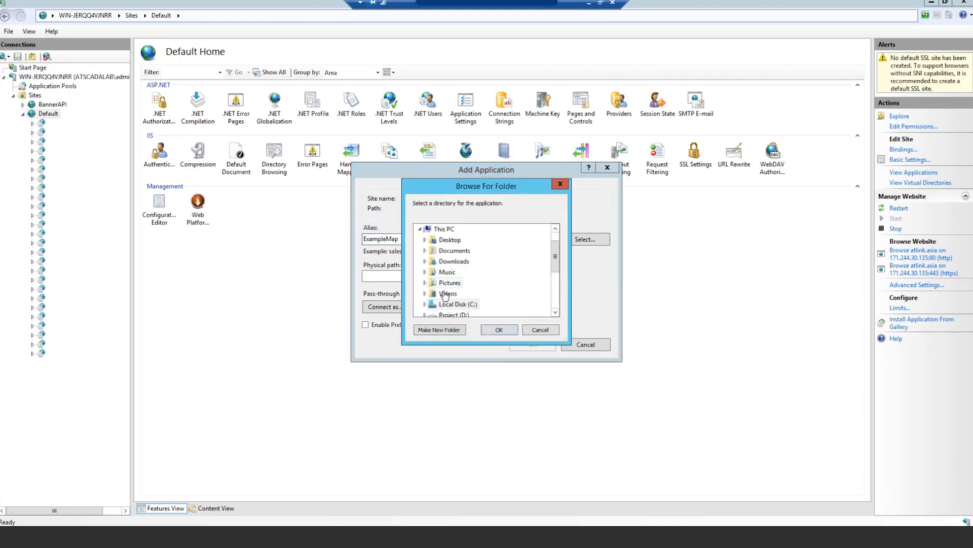
left_click(454, 315)
scroll(474, 296, "down", 1)
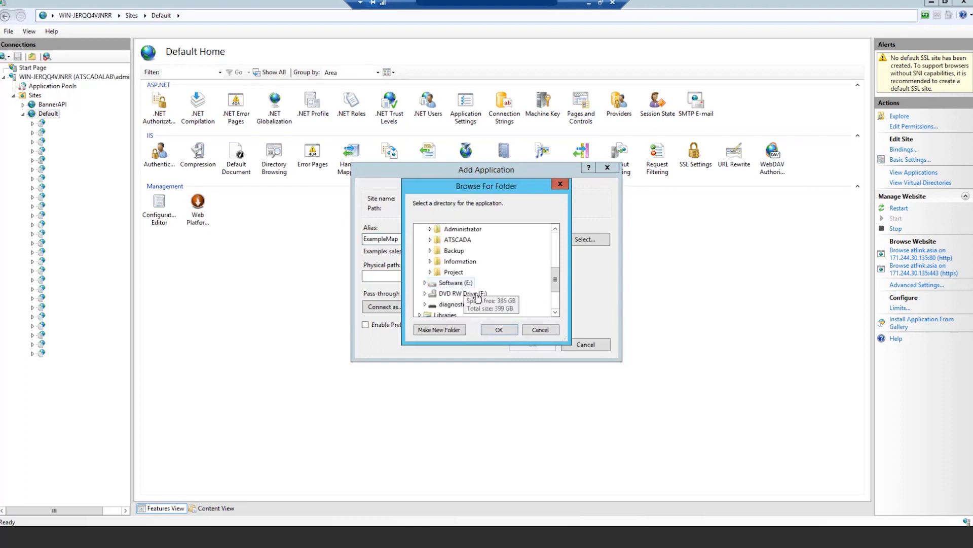
left_click(452, 273)
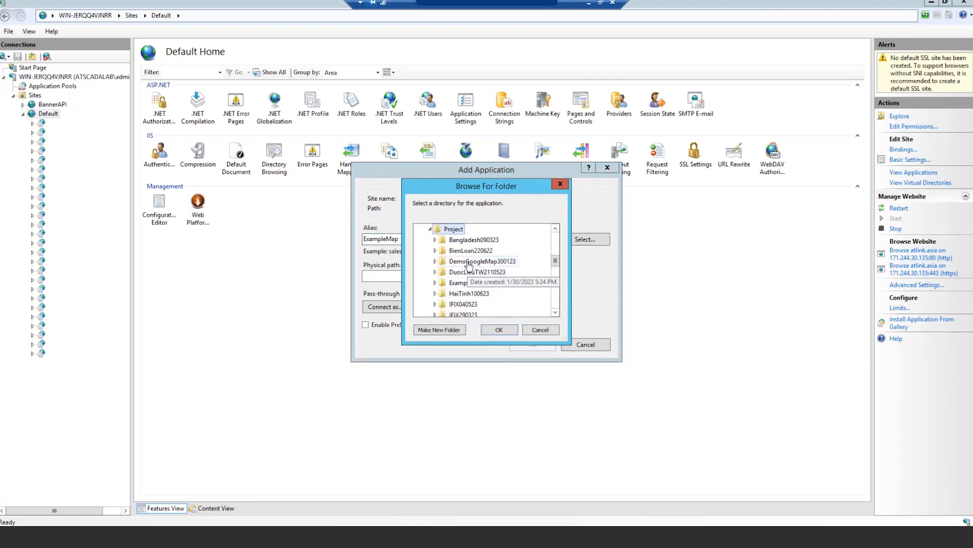
double_click(464, 283)
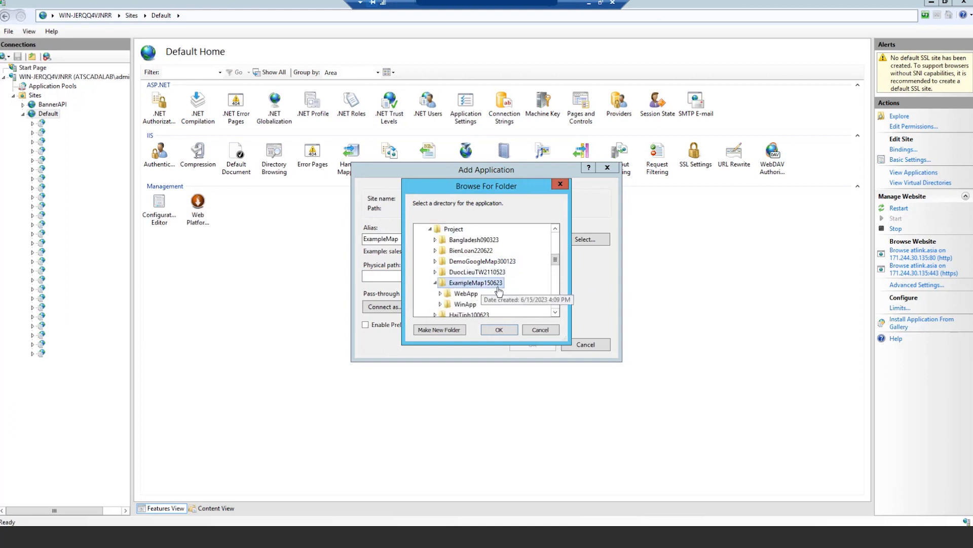
double_click(472, 293)
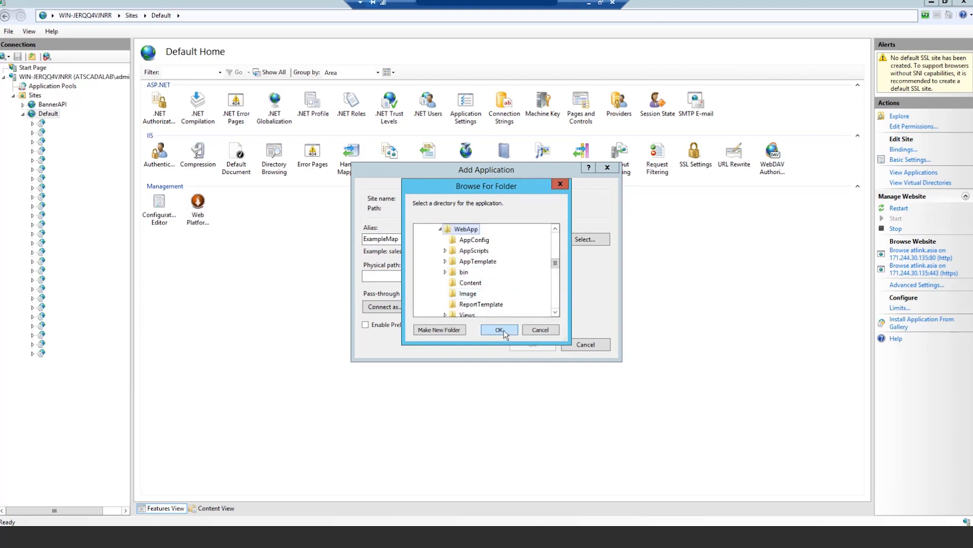
left_click(499, 329)
left_click(534, 344)
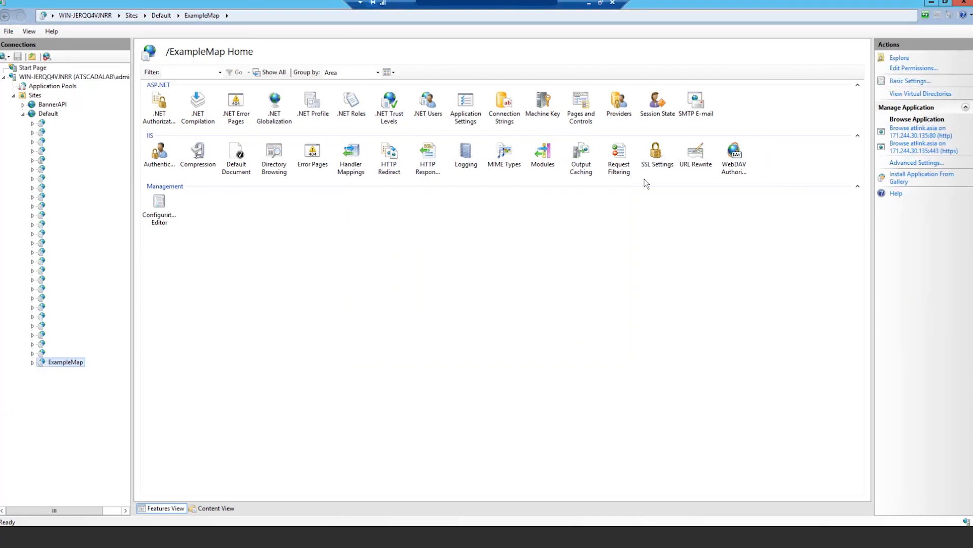
- Switch to the local Edge browser and replace the open ATSCADA tabs with a new tab
left_click(934, 3)
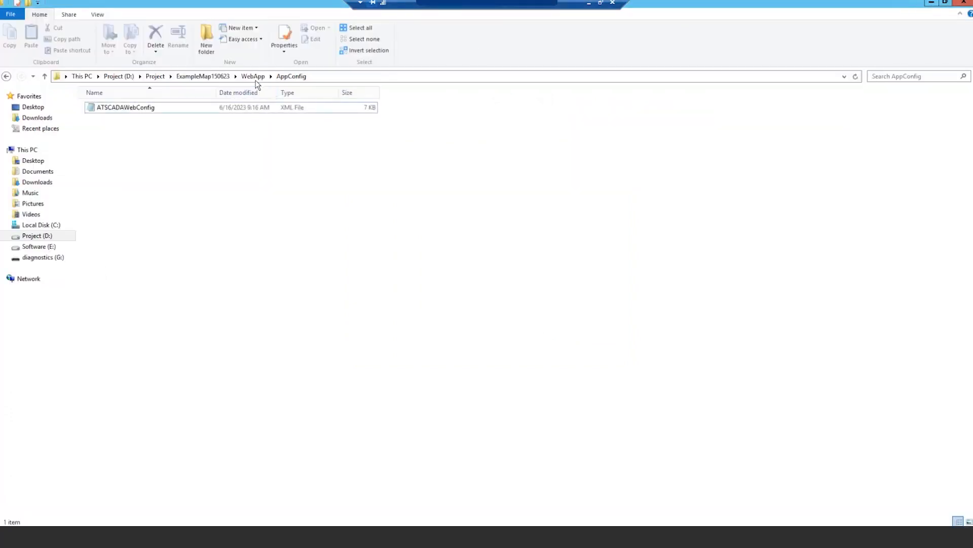
left_click(591, 3)
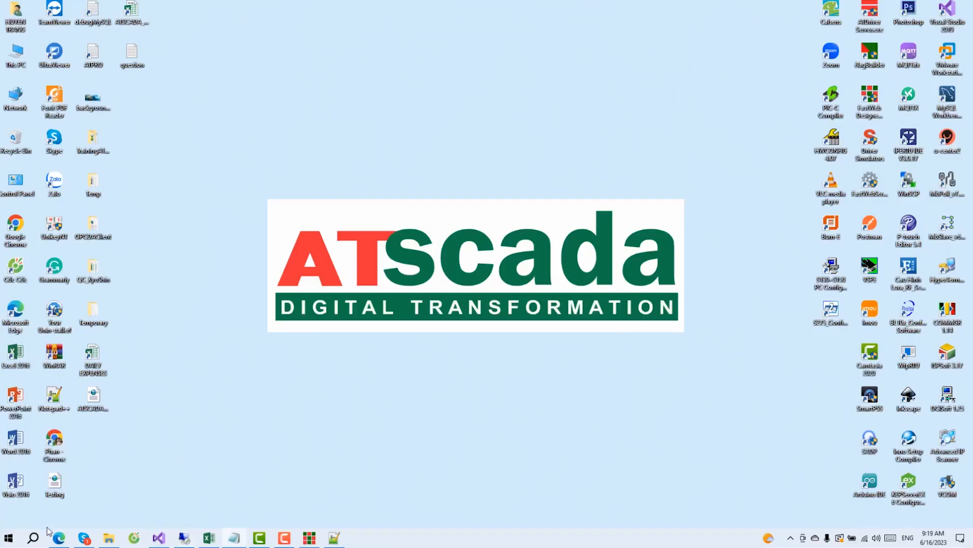
left_click(57, 540)
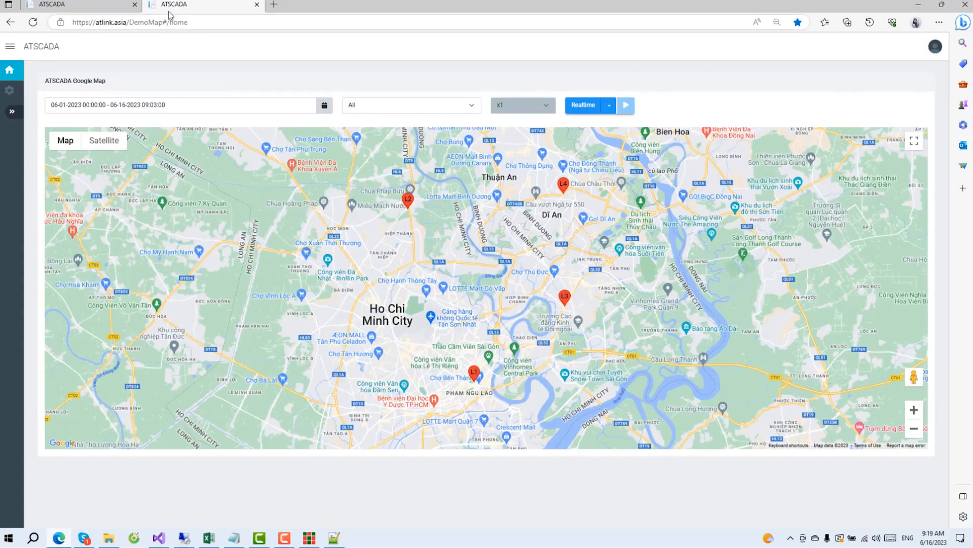
left_click(273, 5)
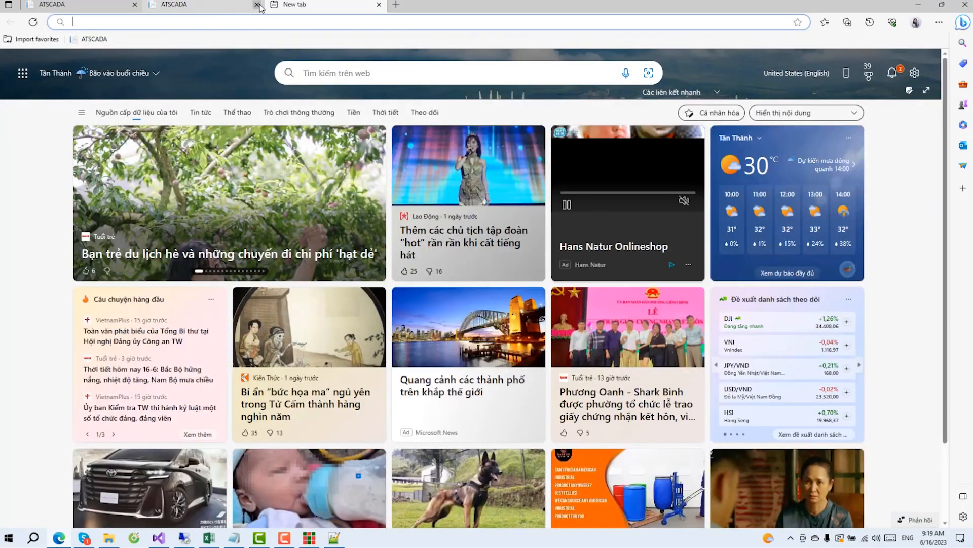
left_click(134, 5)
- Load the published web application at atlink.asia/examplemap
left_click(116, 22)
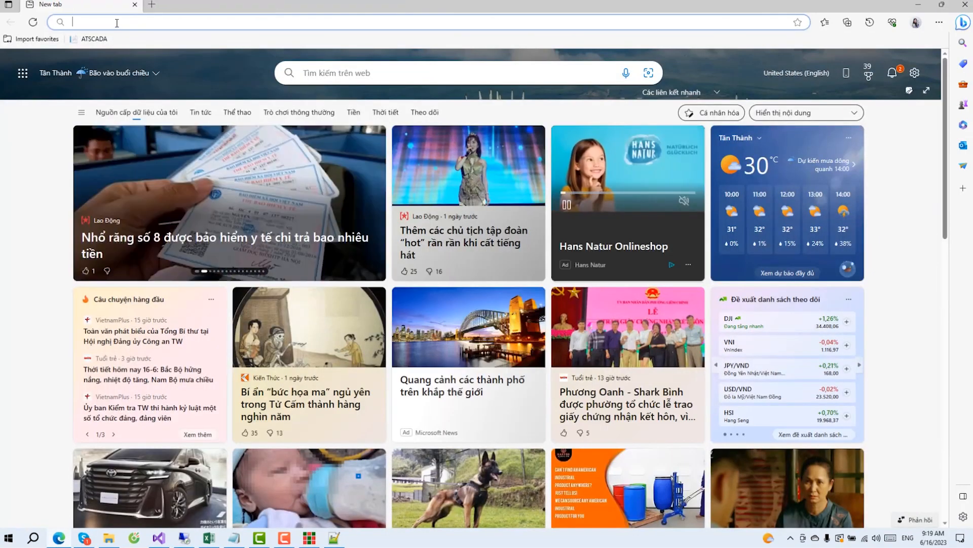
type("as")
key("BackSpace")
type("tlink.")
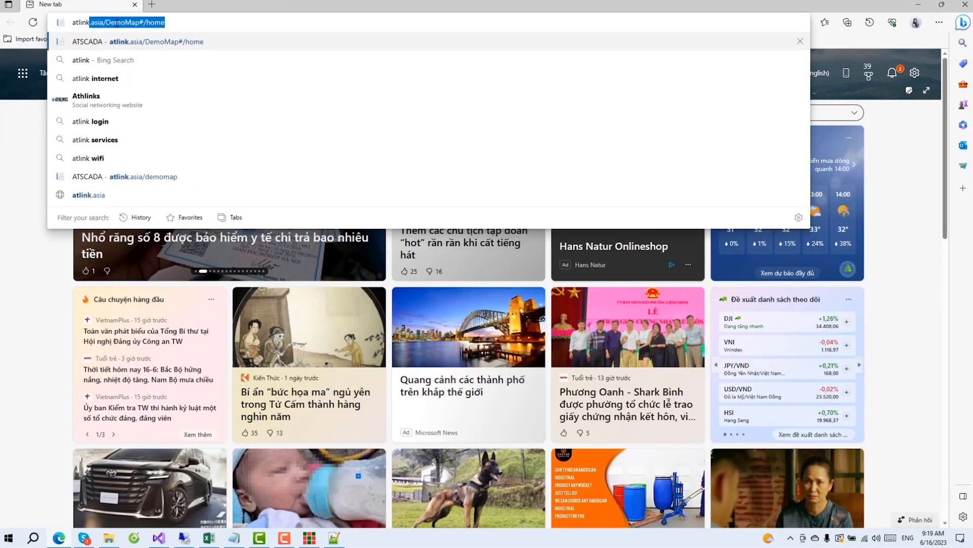
type("asia")
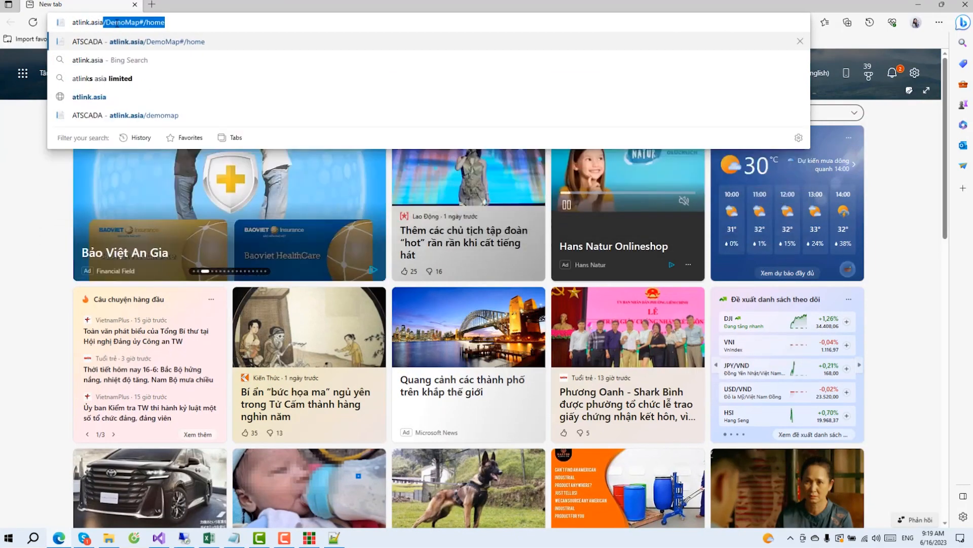
type("/examplemap")
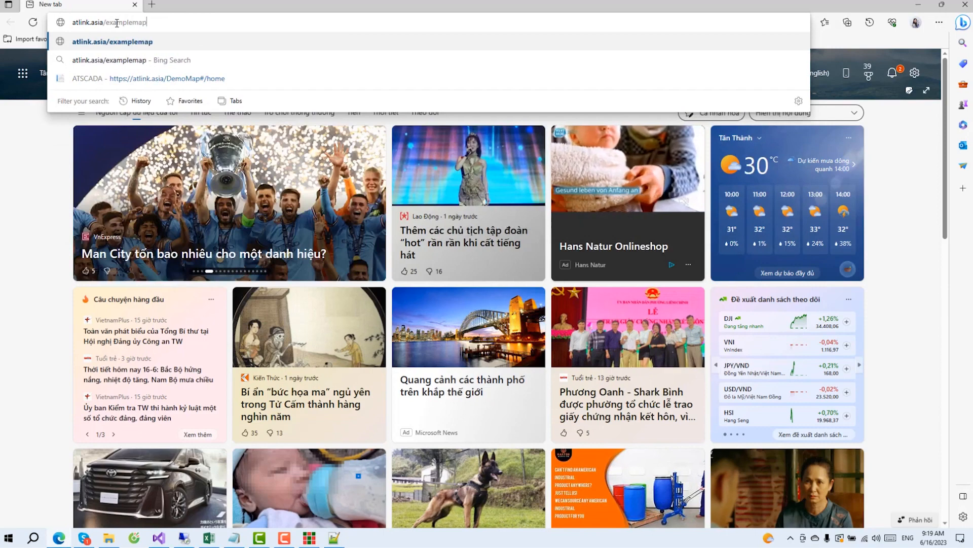
key("Return")
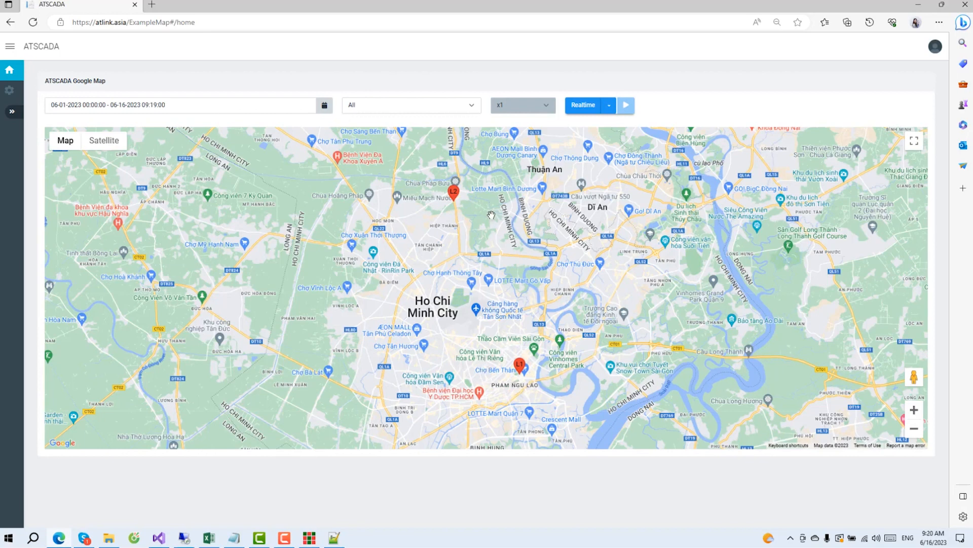
- On the server, set Location 1 in ATSCADA_ExampleGoogleMap0623 to 10.774447035481026;106.6919048519781, and filter the browser's map to Location 1
left_click(183, 537)
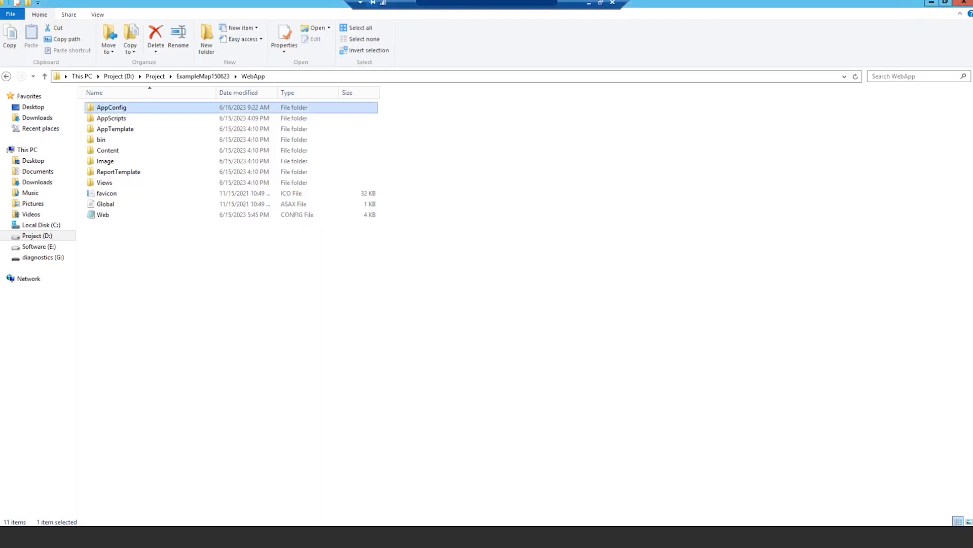
left_click(700, 536)
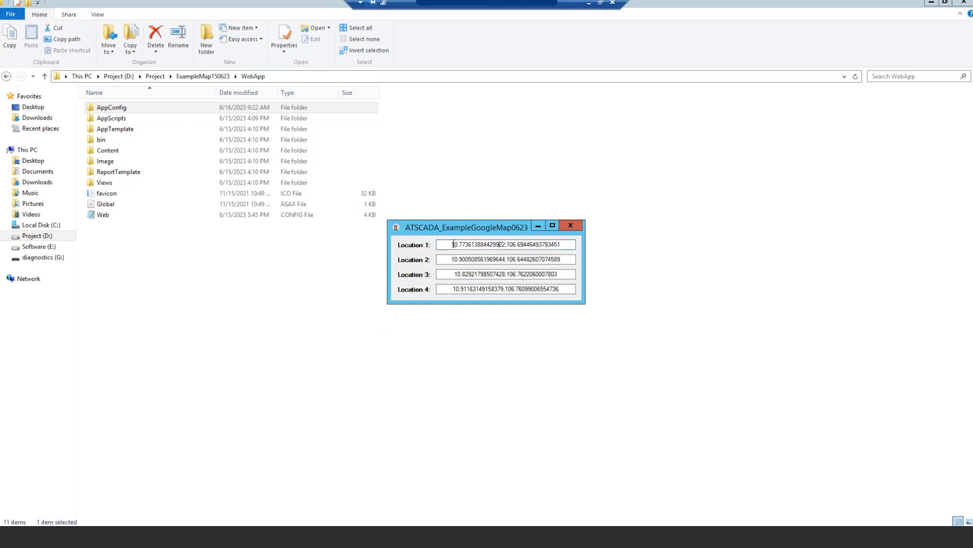
left_click_drag(452, 244, 635, 239)
type("10.774447035481026;106.6919048519781")
key("ctrl+a")
left_click(589, 2)
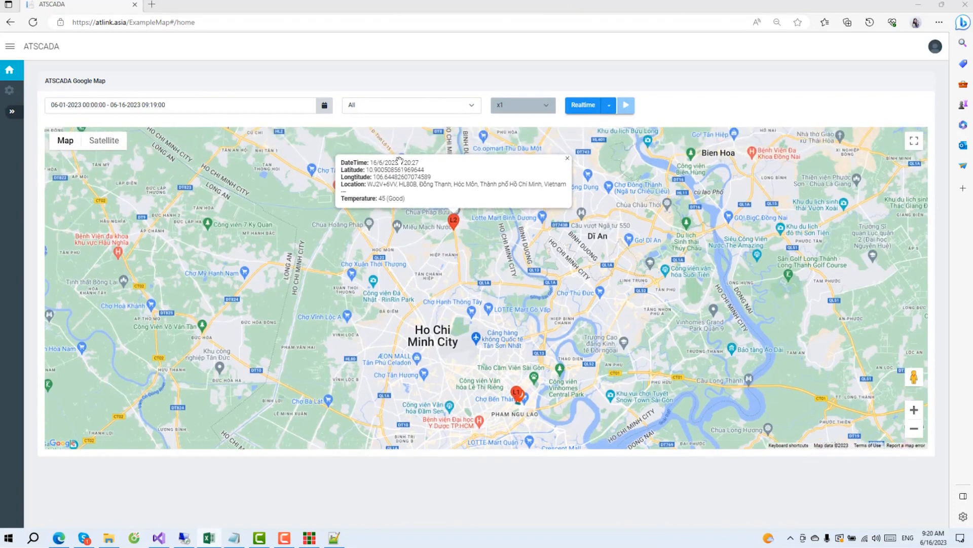
left_click(430, 113)
left_click(415, 128)
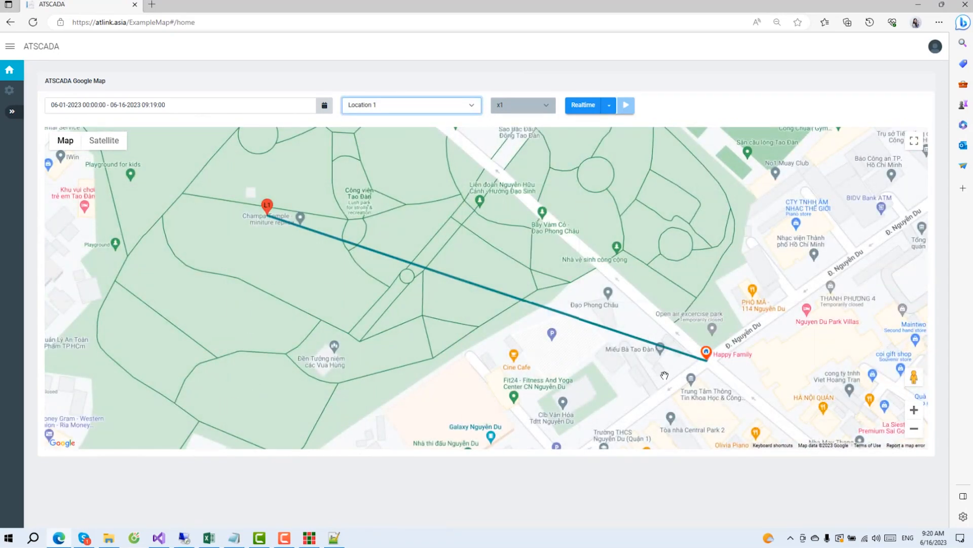
- Move Location 1 on the server to 10.773613884429922;106.69446493793451 and next to 10.772865563139748;106.6953983466334, checking the web map after each change
left_click(184, 538)
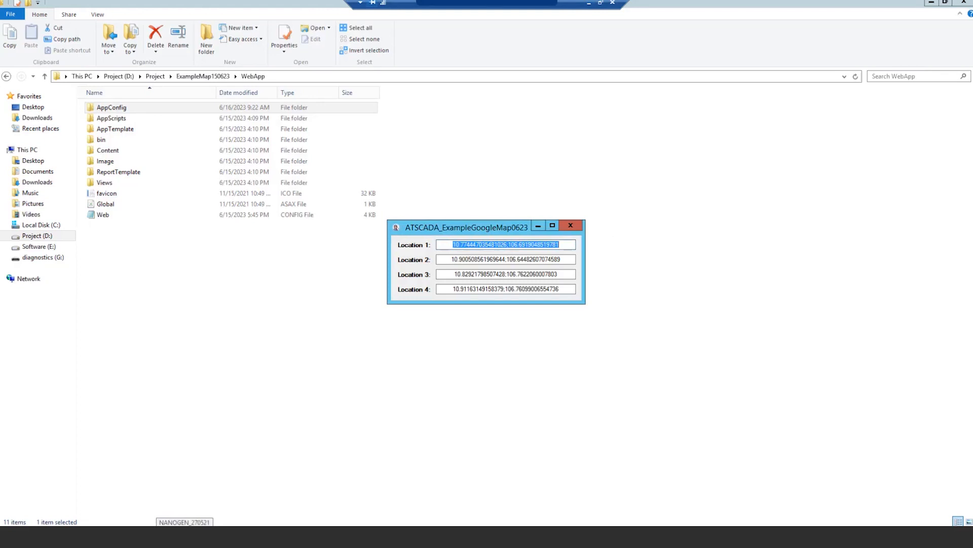
left_click(479, 245)
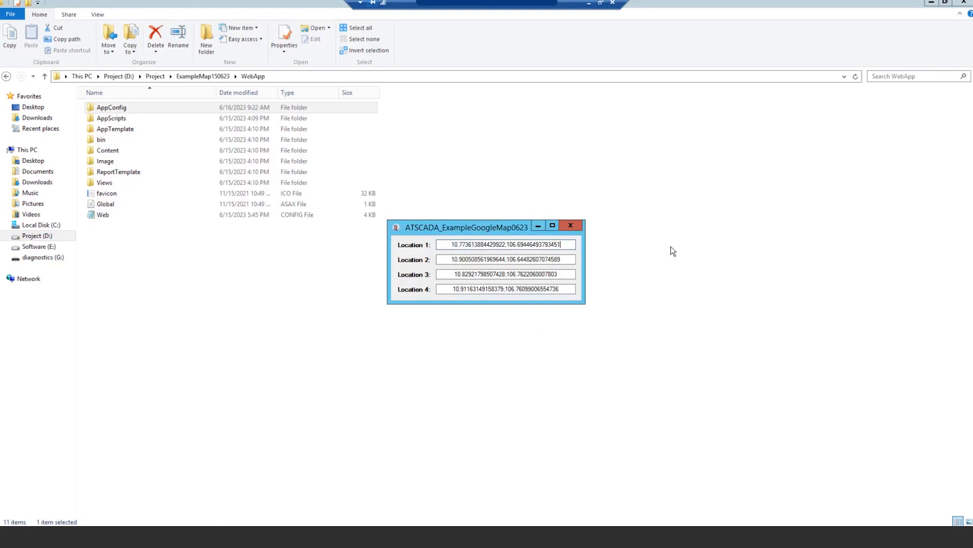
left_click(588, 3)
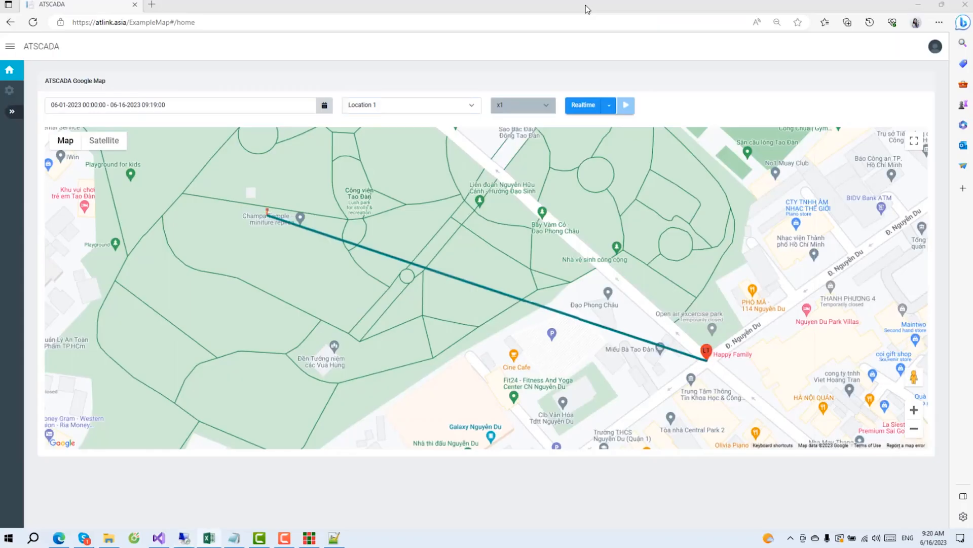
left_click(186, 538)
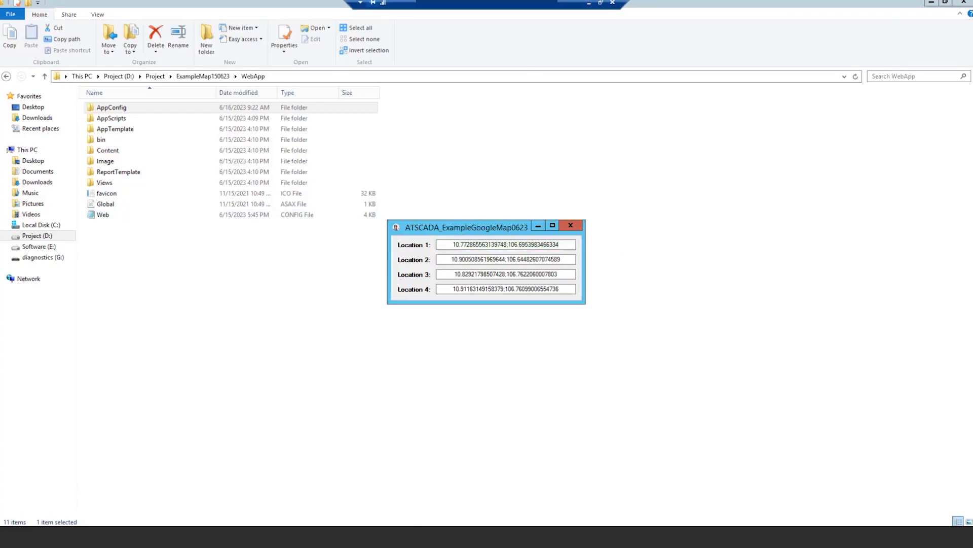
left_click(589, 4)
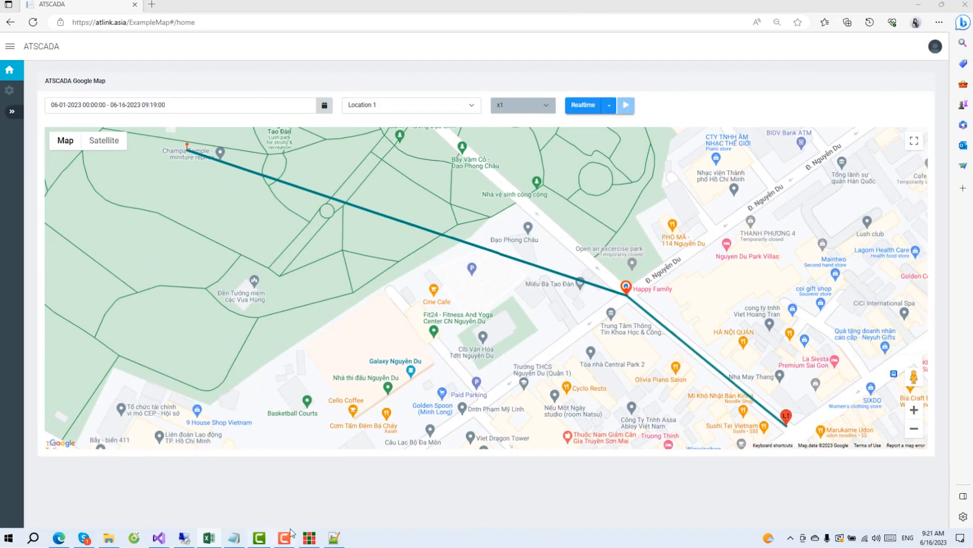
- Set Location 1 on the server to 10.771326755769858;106.69335986786571 and return to the web map
left_click(184, 538)
type("10.771326755769858;106.69335986786571")
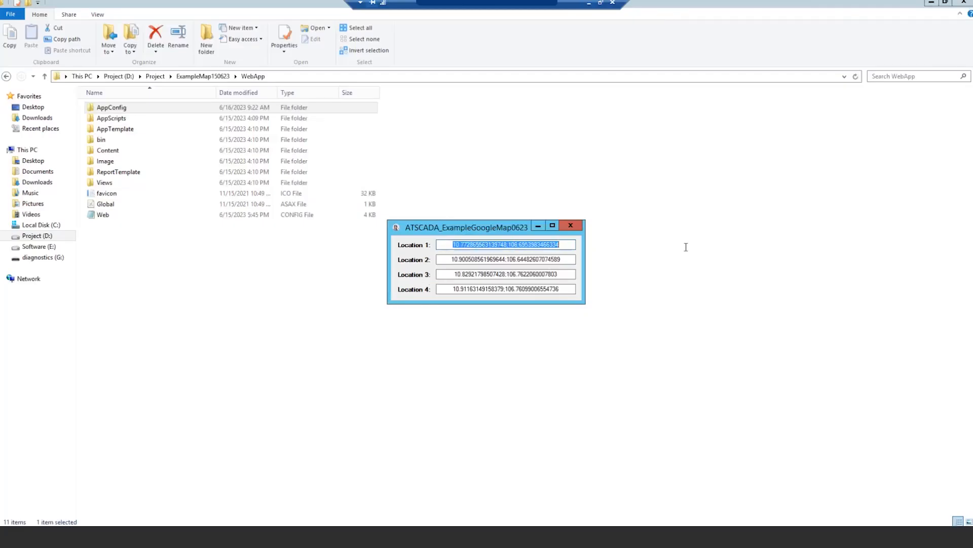
key("Return")
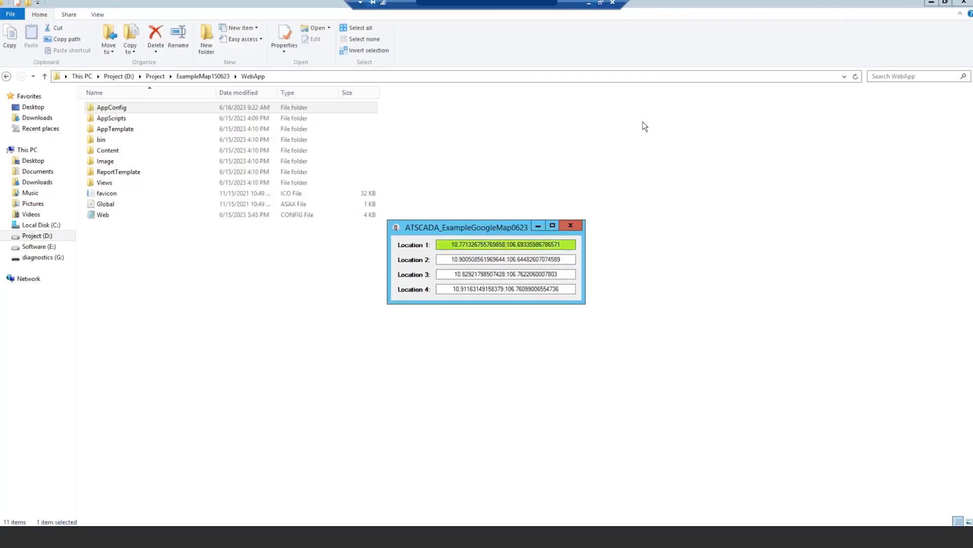
left_click(589, 3)
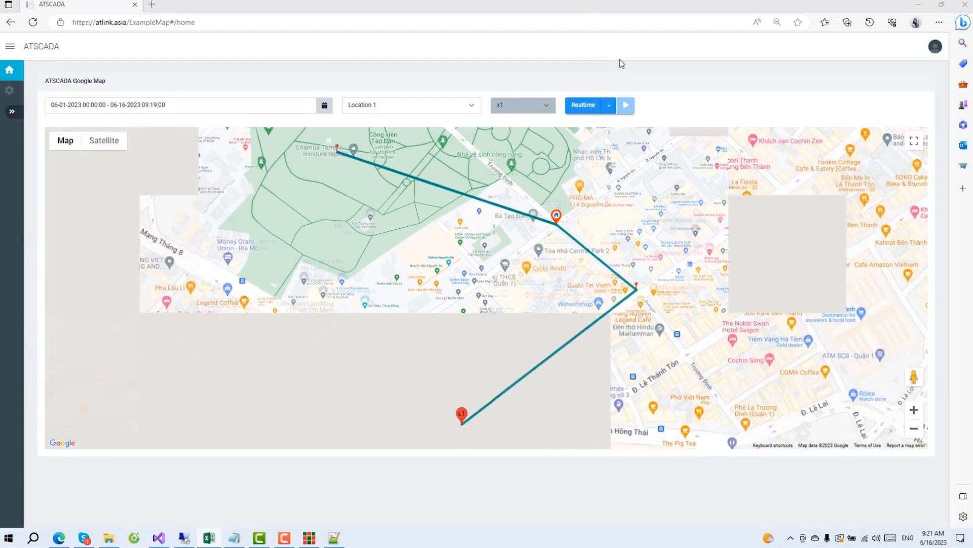
- Show all locations on the map, filter back to Location 1 and inspect its route's home marker
left_click(405, 105)
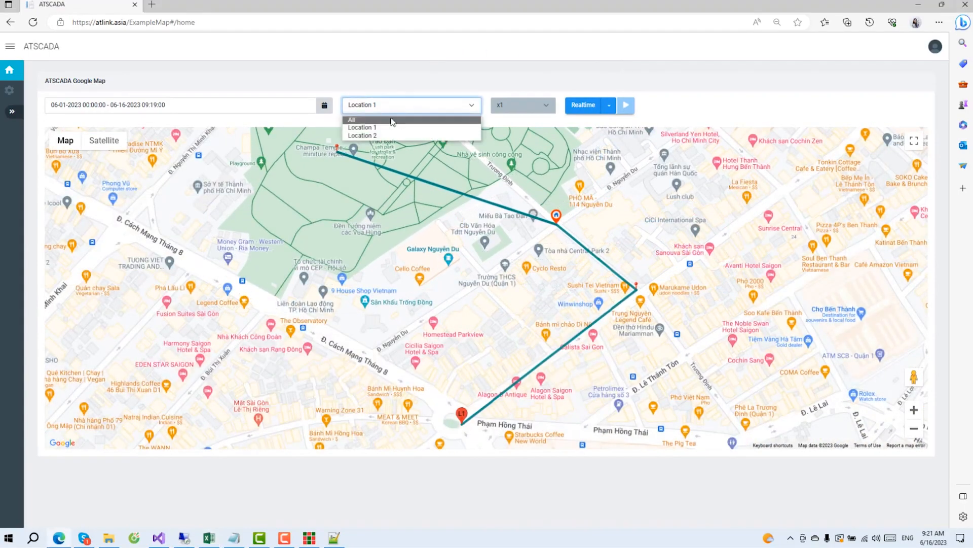
left_click(389, 119)
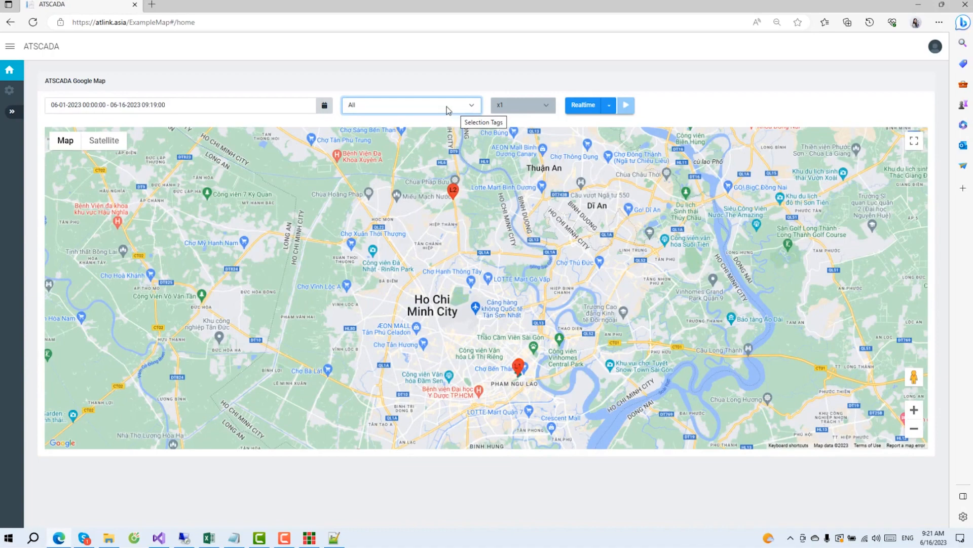
left_click(448, 108)
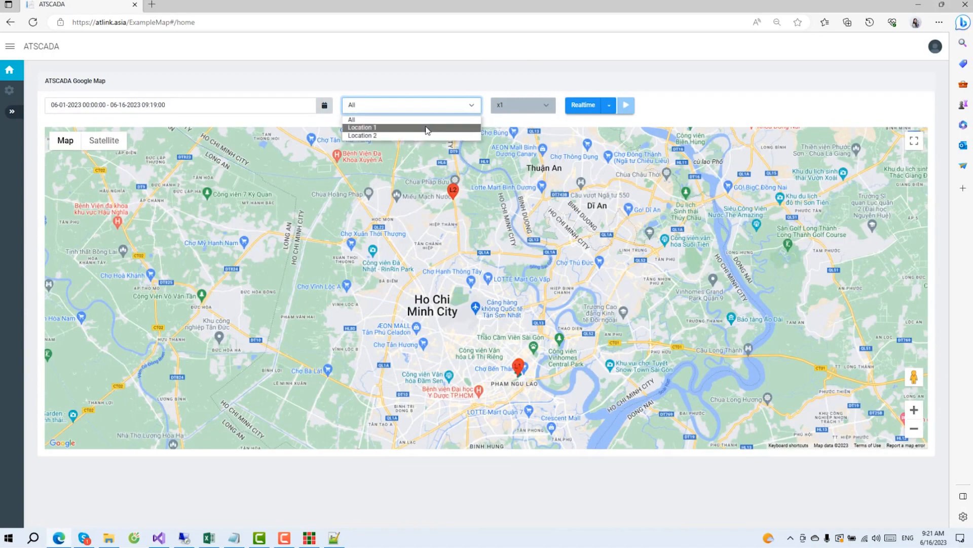
left_click(426, 128)
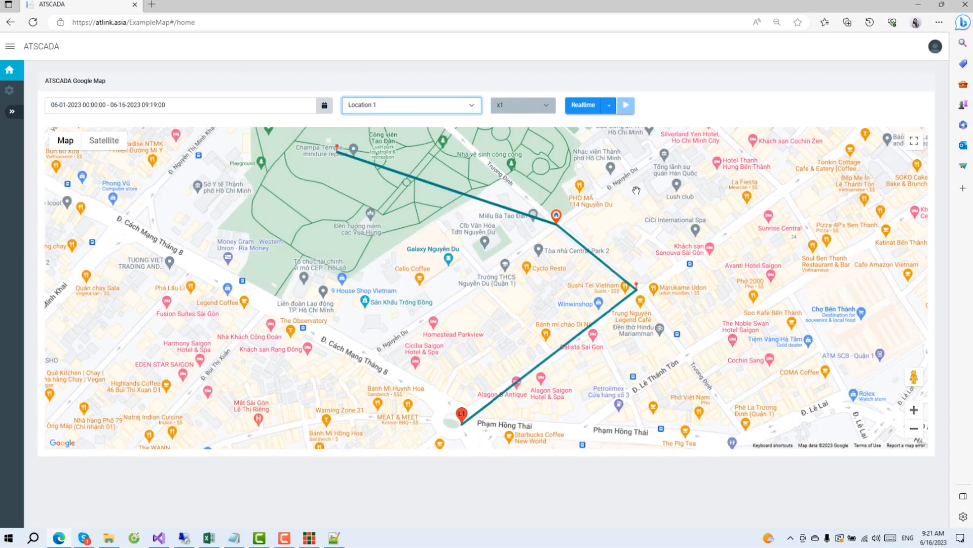
left_click(557, 217)
left_click(614, 233)
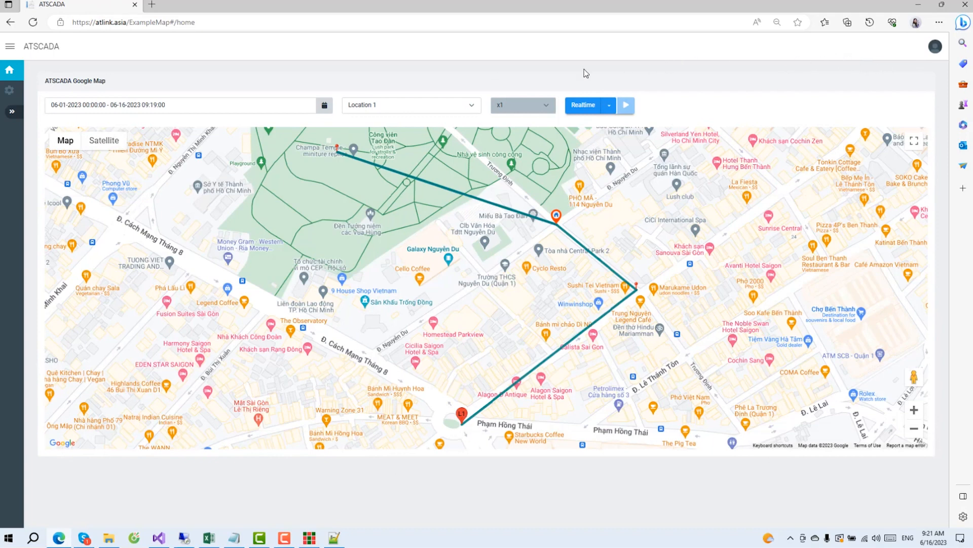
left_click(610, 106)
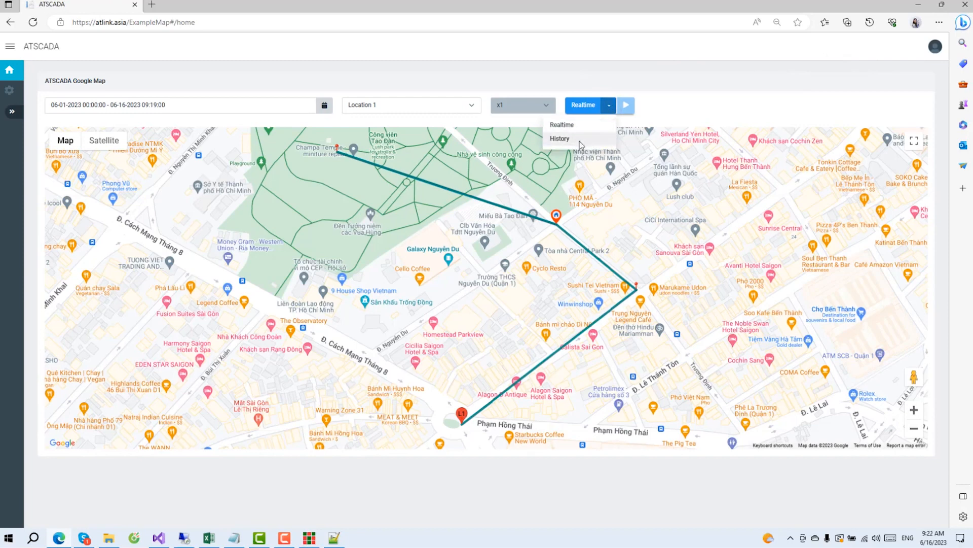
left_click(666, 113)
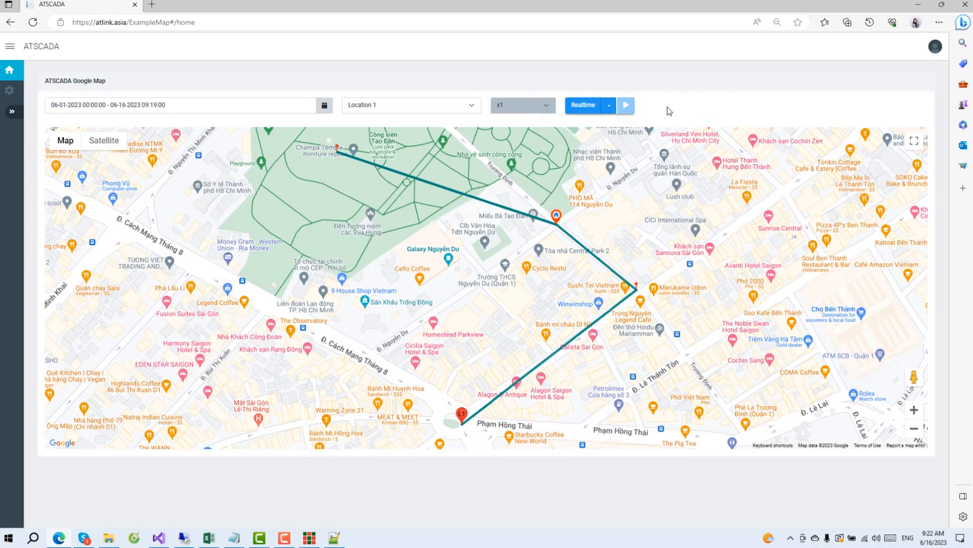
left_click(609, 105)
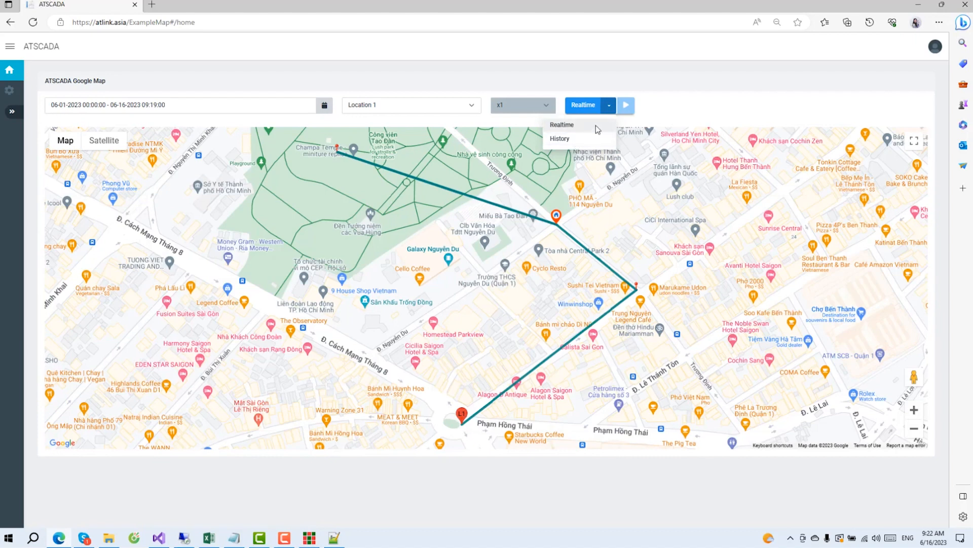
left_click(685, 99)
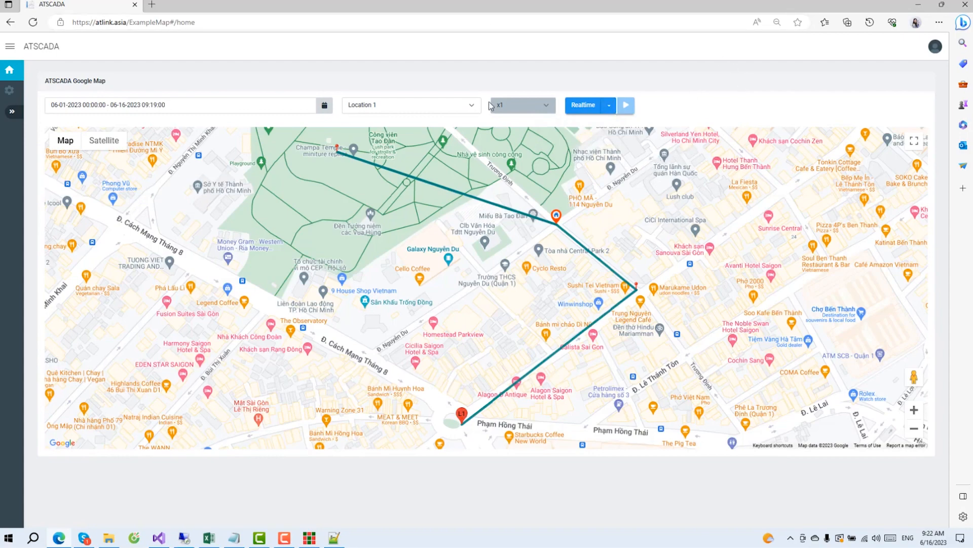
left_click(409, 104)
left_click(419, 120)
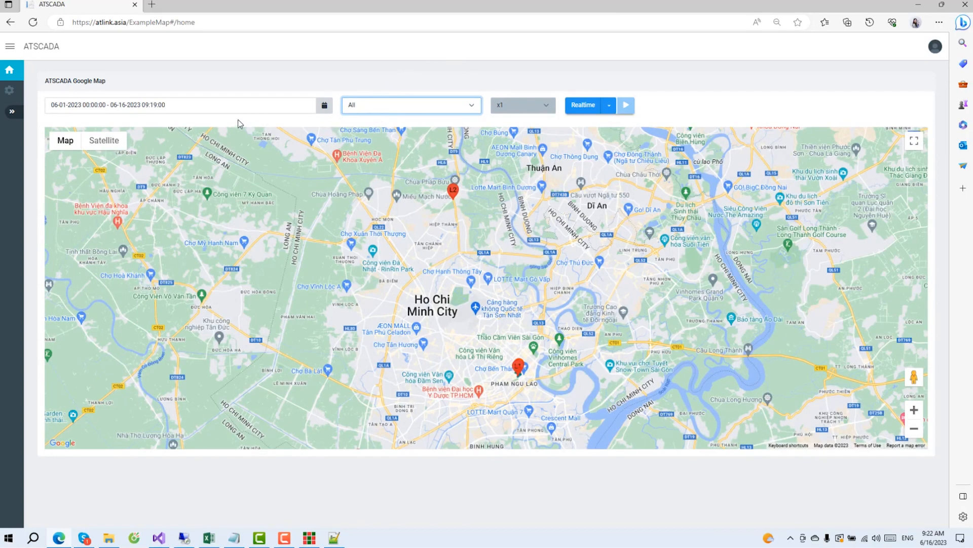
left_click(194, 109)
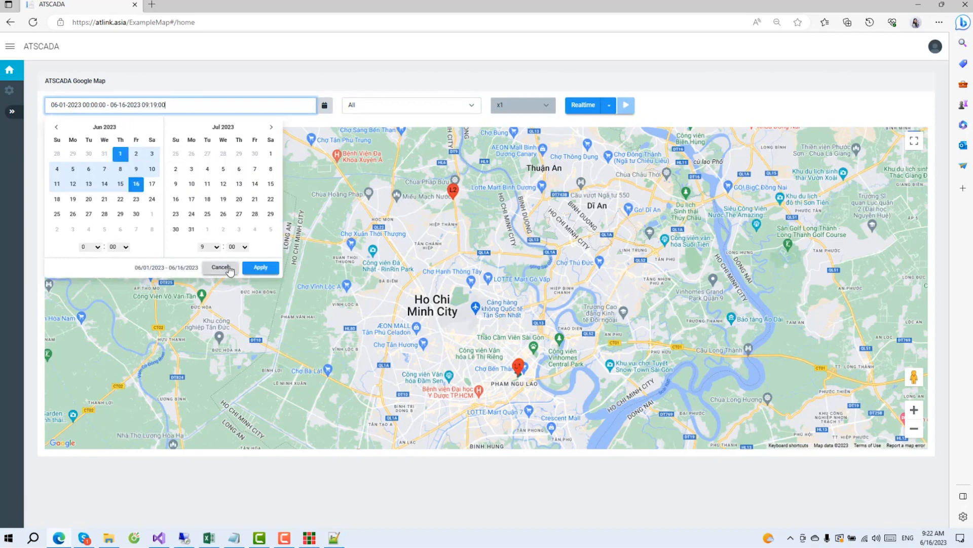
left_click(260, 267)
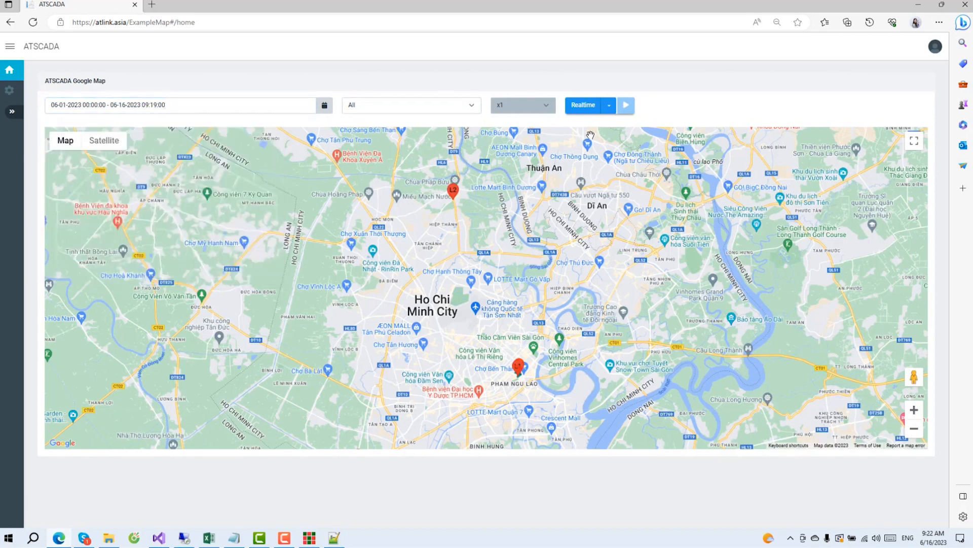
left_click(609, 107)
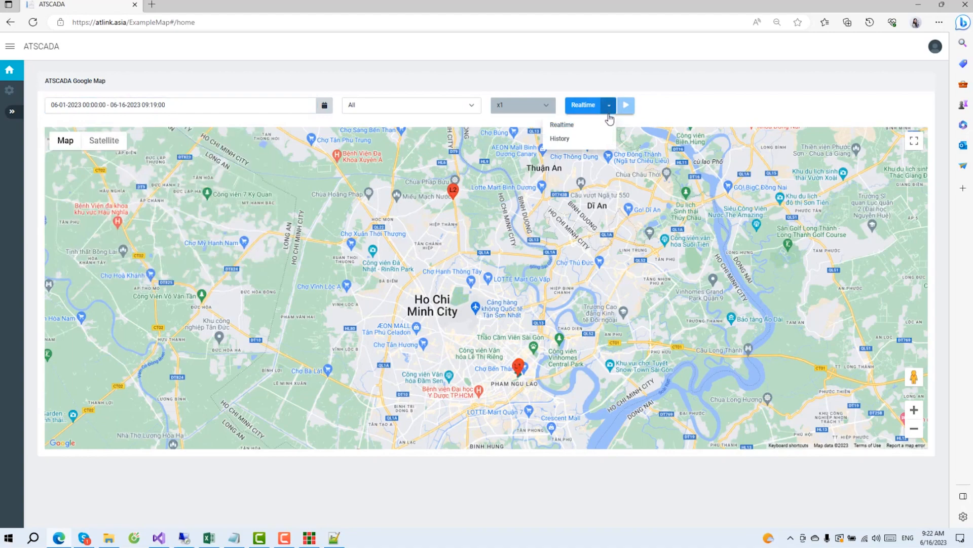
left_click(582, 138)
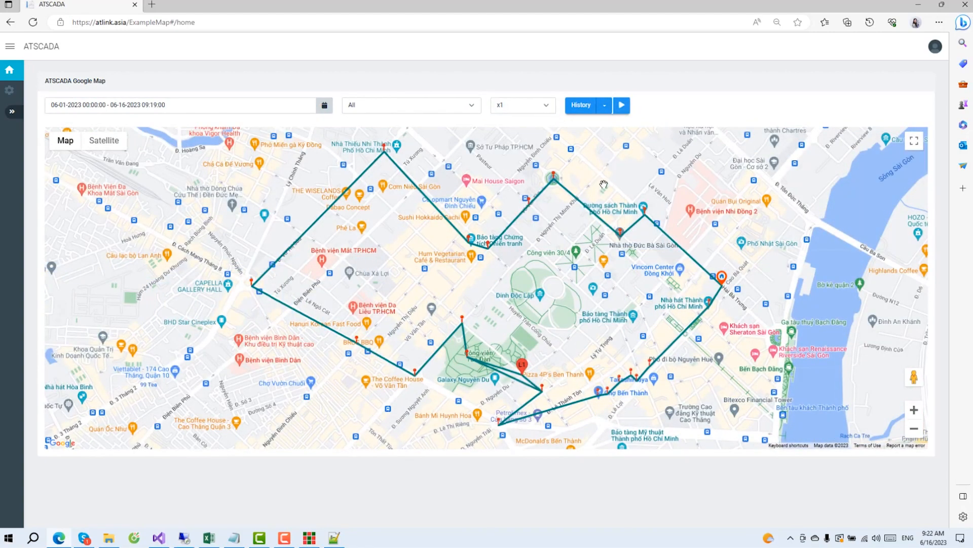
- Filter the history map to Location 1 and inspect the recorded data at the route's home and L1 markers
scroll(649, 175, "down", 3)
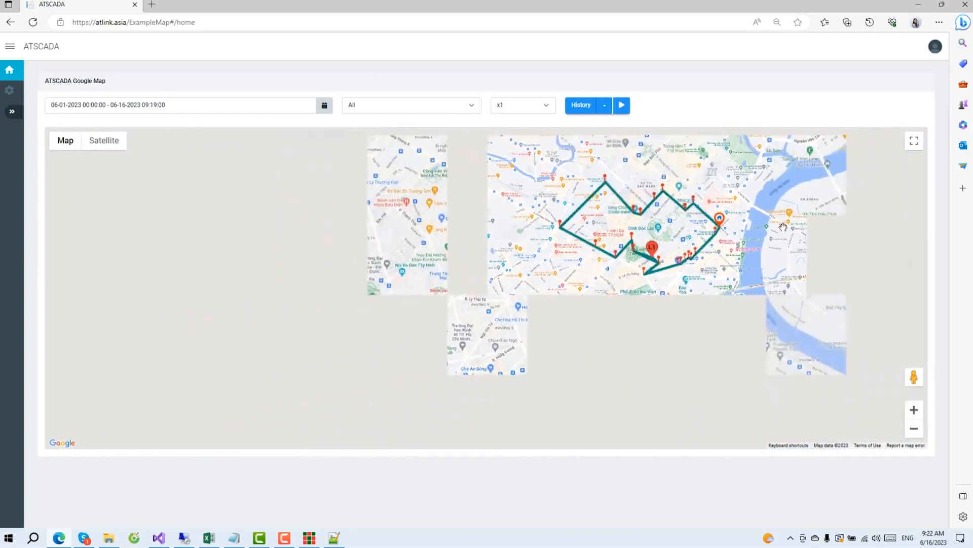
left_click_drag(795, 188, 563, 323)
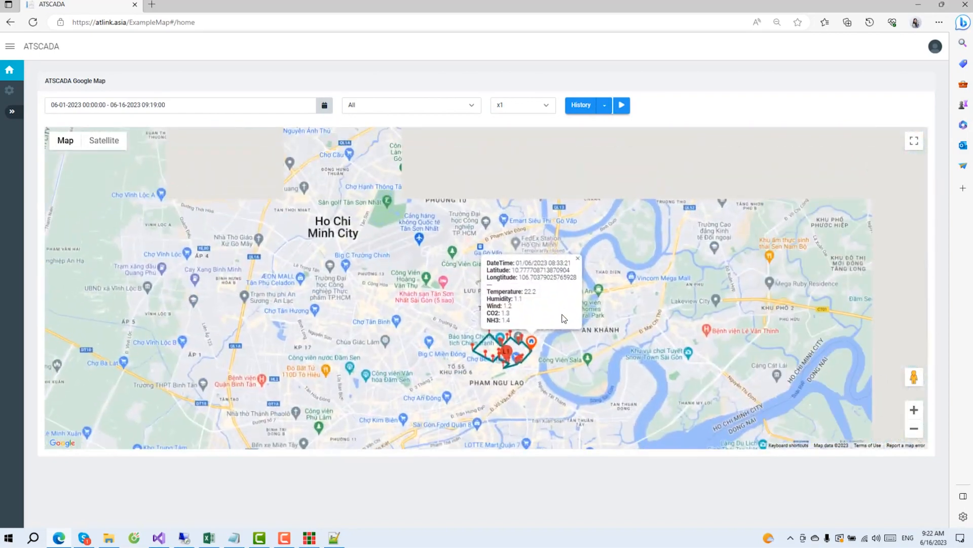
left_click_drag(561, 248, 456, 333)
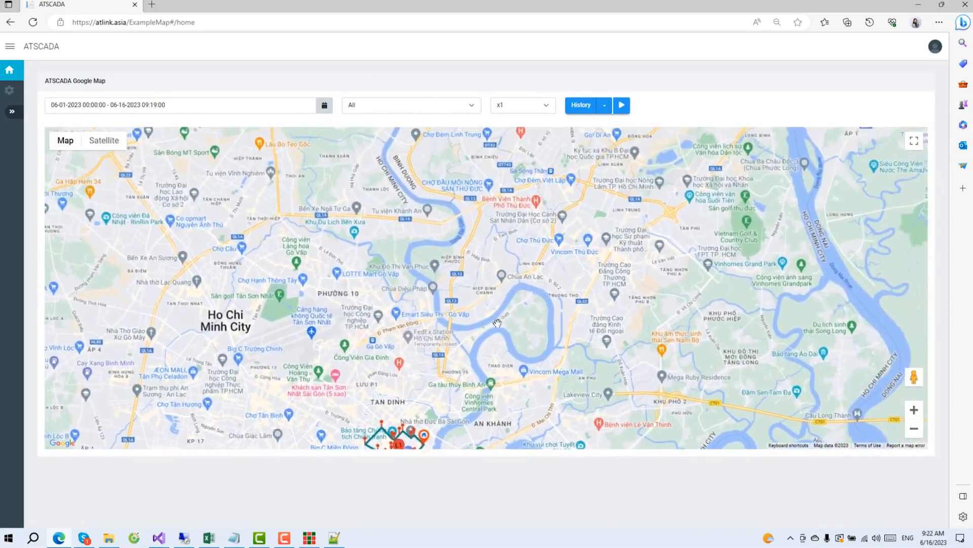
scroll(505, 353, "down", 1)
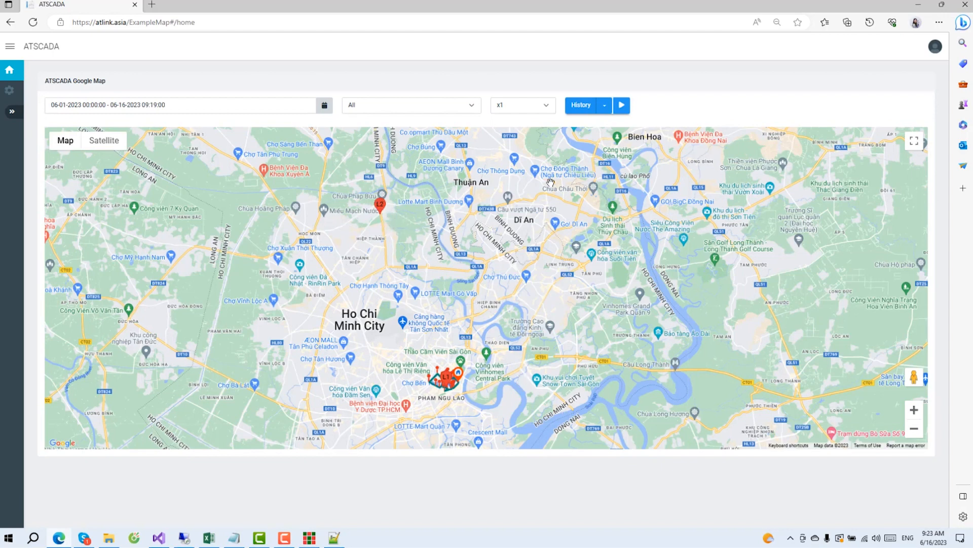
left_click(439, 109)
left_click(404, 130)
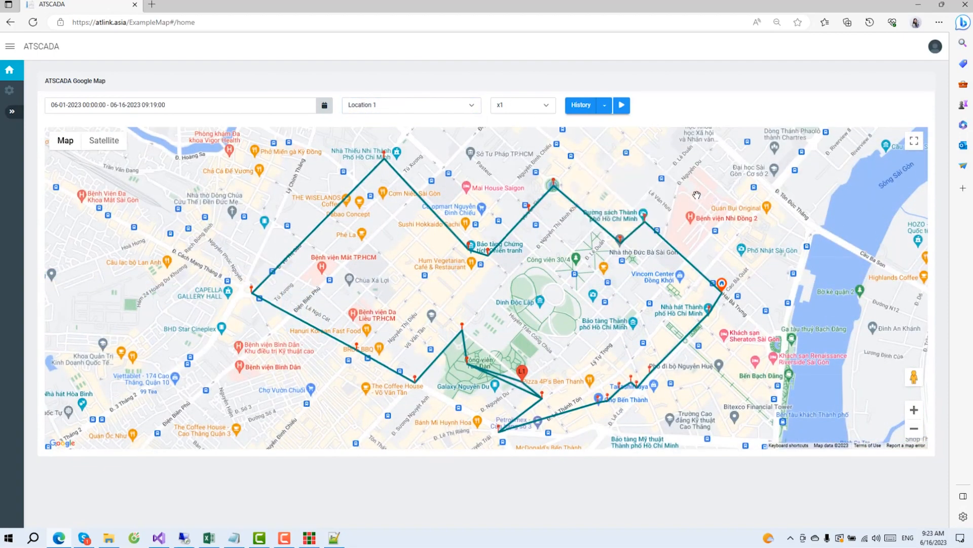
mouse_move(726, 289)
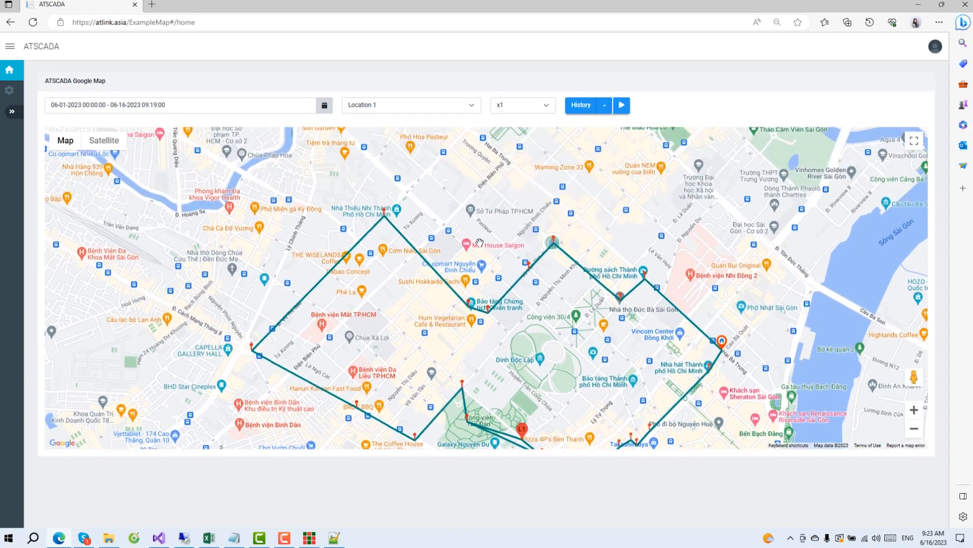
mouse_move(484, 364)
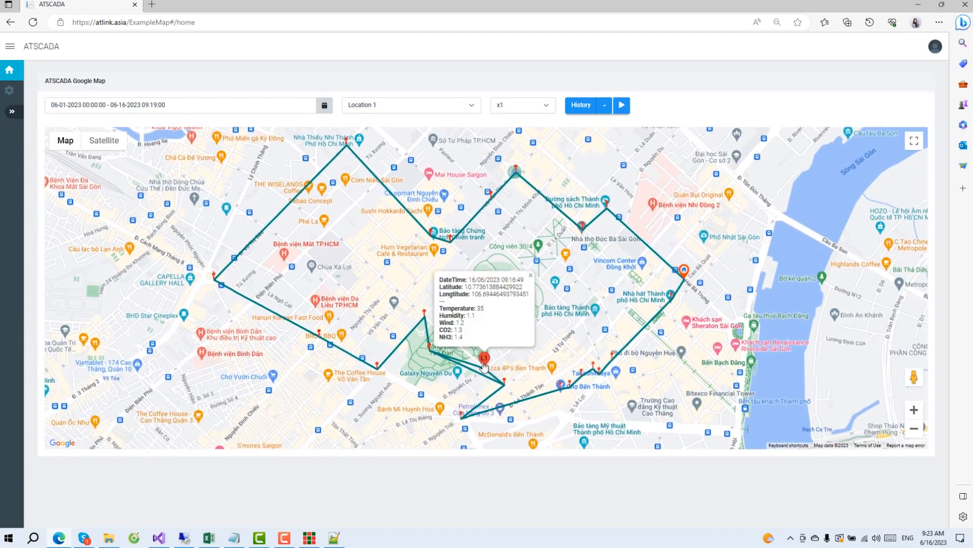
mouse_move(683, 269)
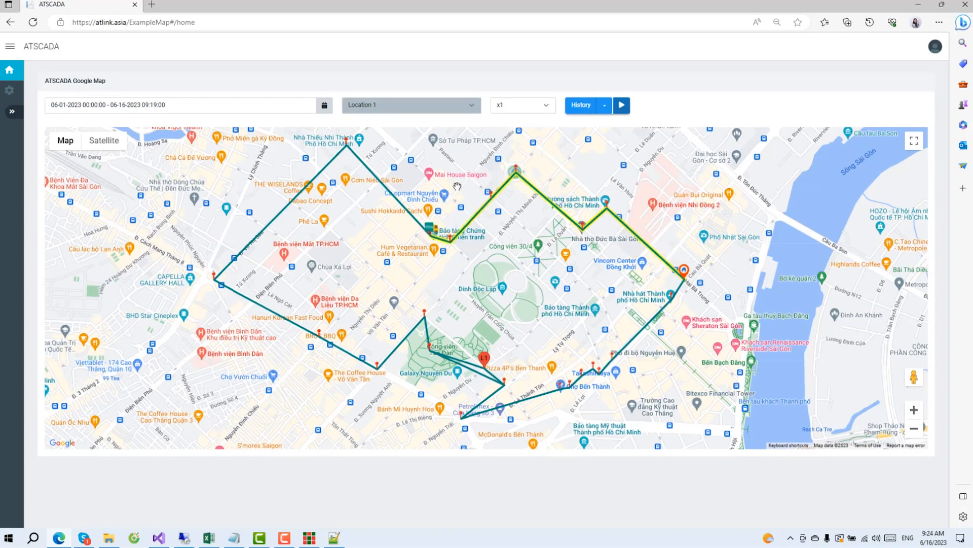
- Set the playback speed of Location 1's route history to x0.25
left_click(535, 110)
left_click(516, 161)
left_click(522, 105)
left_click(519, 127)
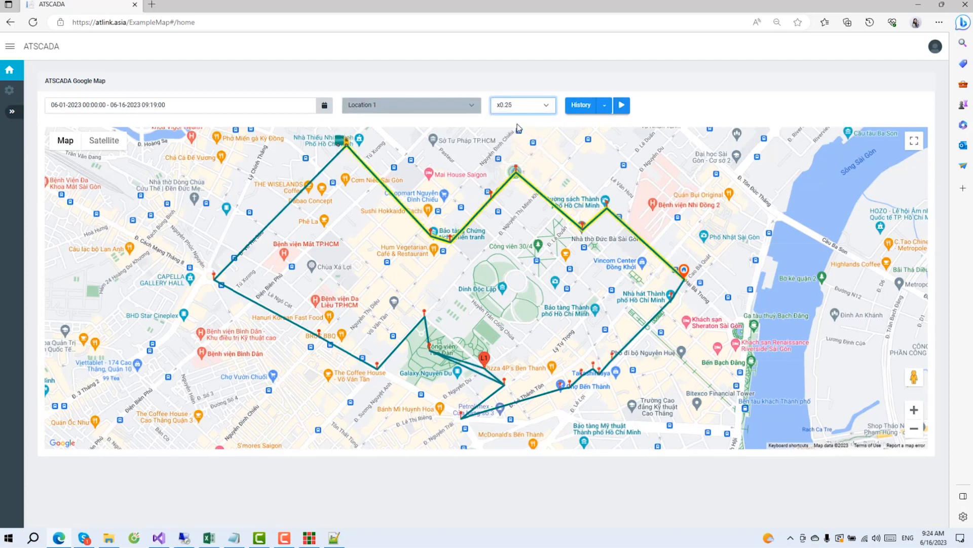
- Set the history playback speed to x20 and filter the history map to Location 2
left_click(525, 105)
left_click(525, 163)
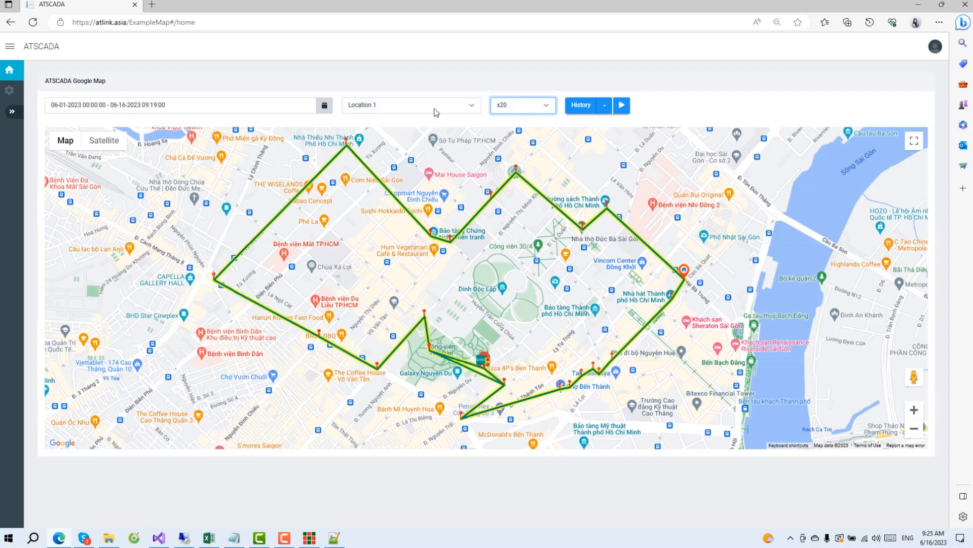
left_click(400, 105)
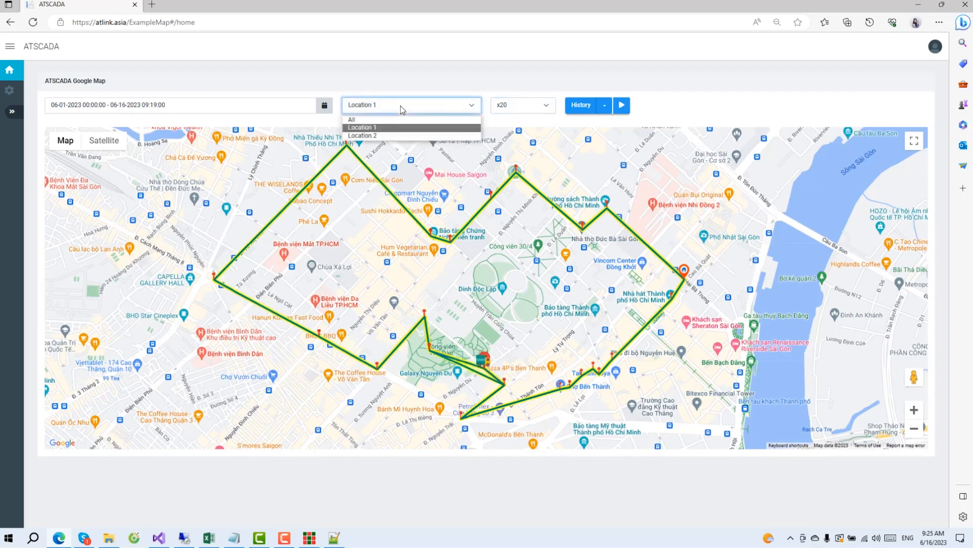
left_click(396, 136)
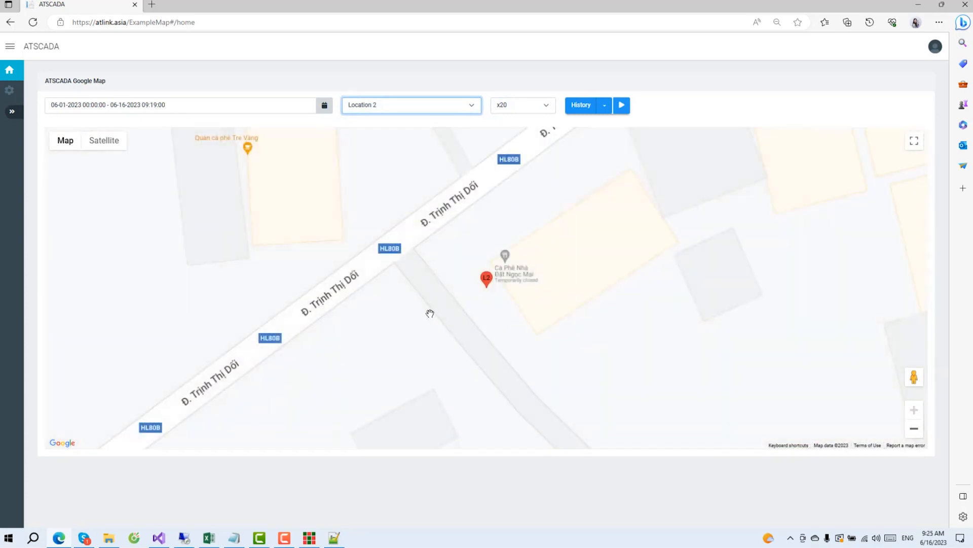
- Switch the map to Realtime and view Location 1, Location 2 and all locations in turn
left_click(604, 105)
left_click(582, 128)
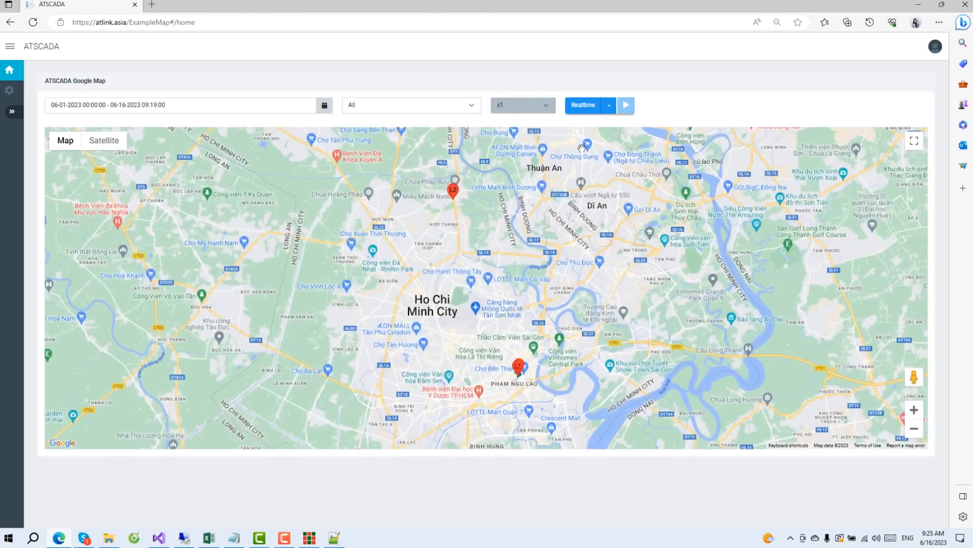
left_click(406, 104)
left_click(406, 127)
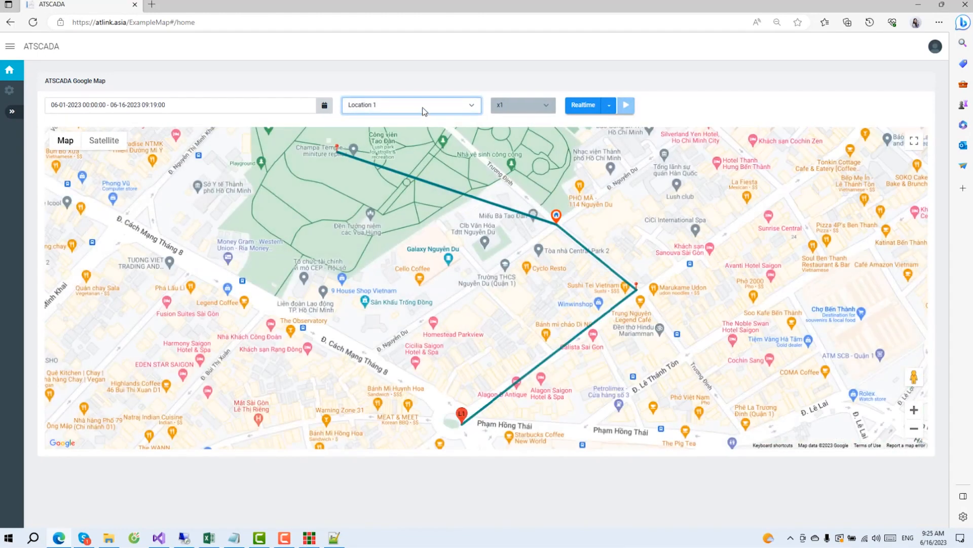
left_click(418, 106)
left_click(400, 136)
left_click(403, 110)
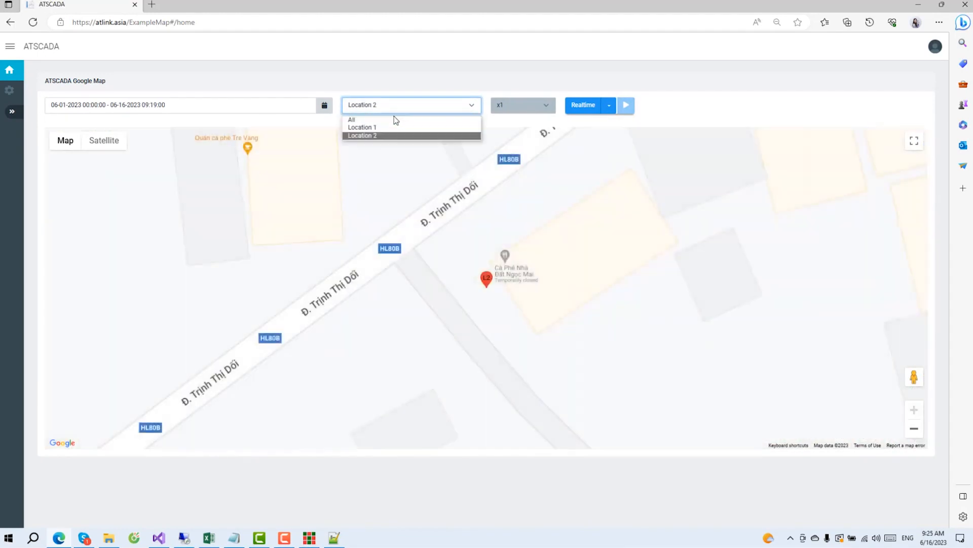
left_click(396, 120)
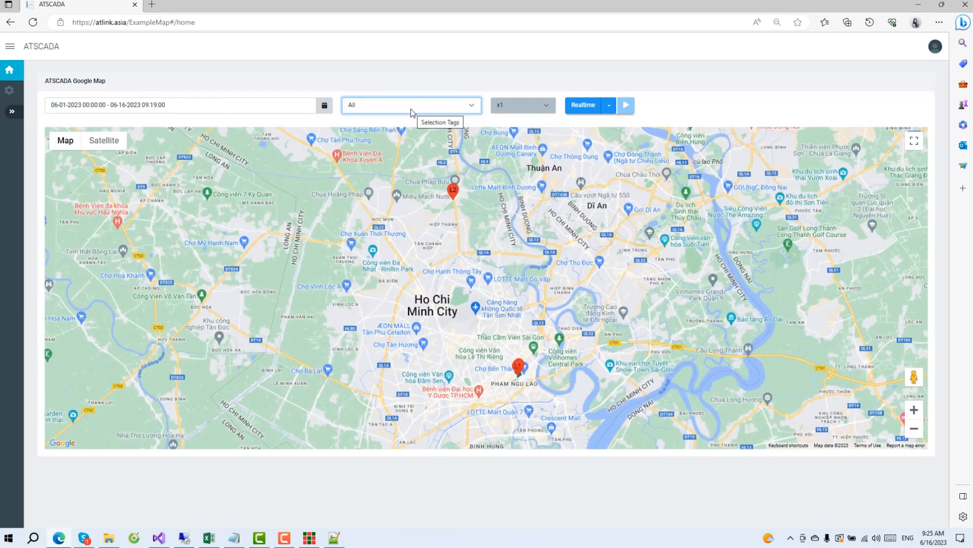
- Filter the realtime map to Location 1, inspect the L1 marker's data, and open and close its linked page
left_click(409, 104)
left_click(393, 127)
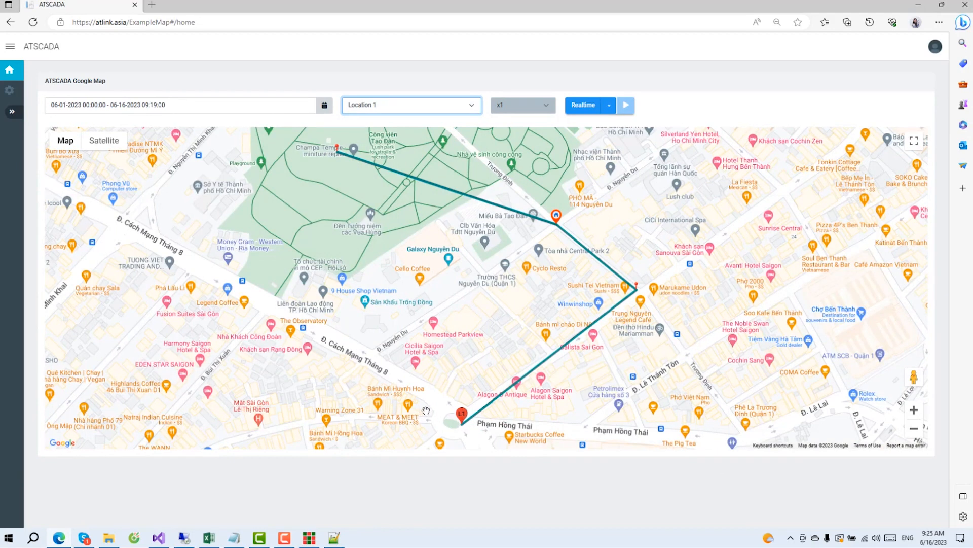
left_click(462, 415)
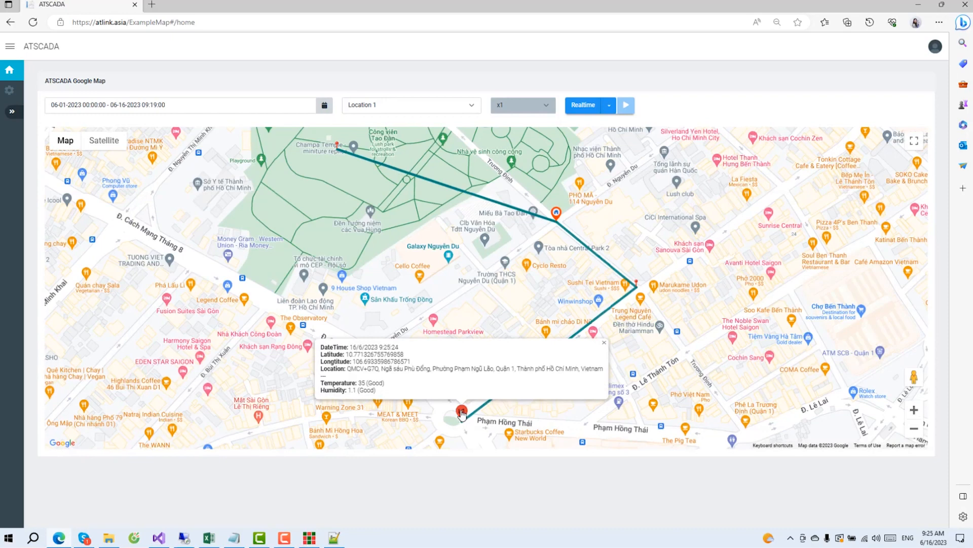
double_click(462, 415)
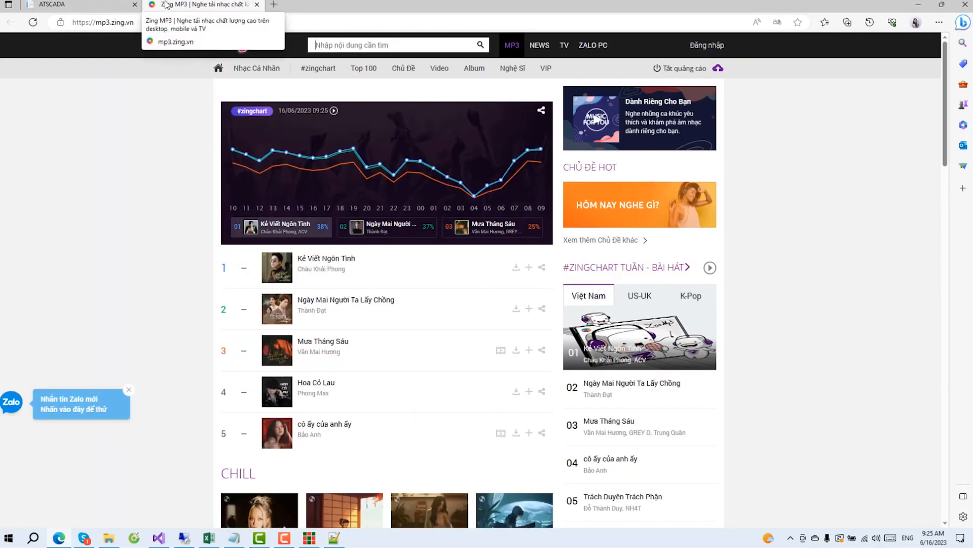
left_click(257, 5)
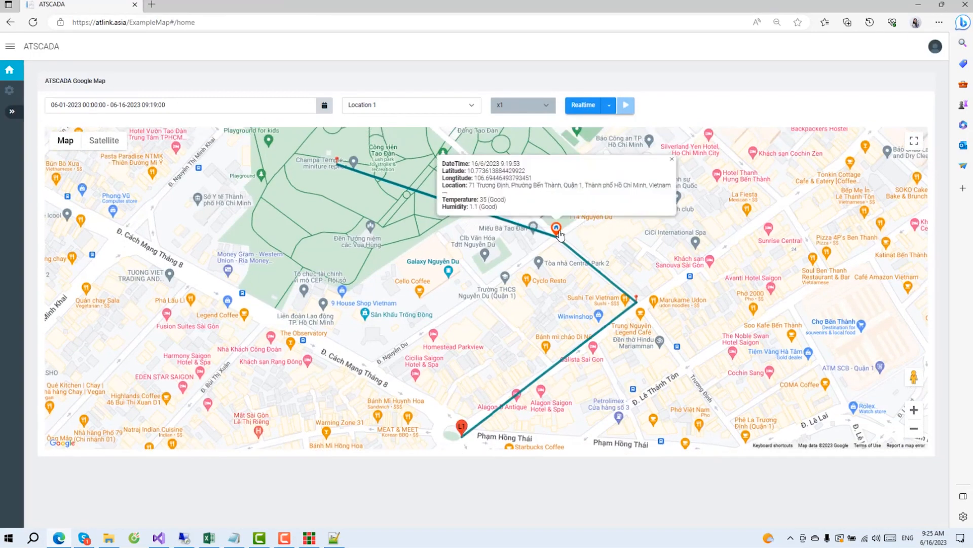
- Open and close the linked page of the route's home marker, and filter the realtime map to Location 2
key("ctrl+shift+t")
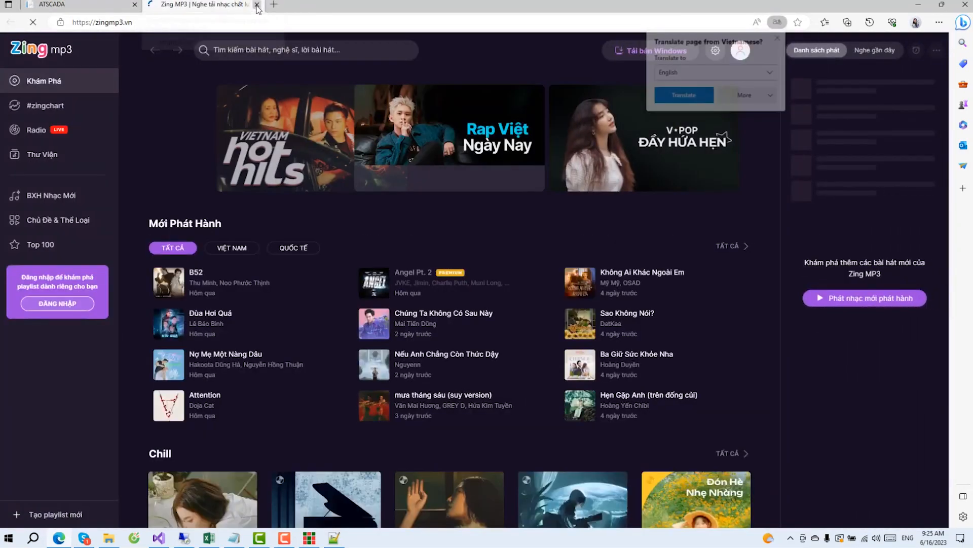
left_click(258, 5)
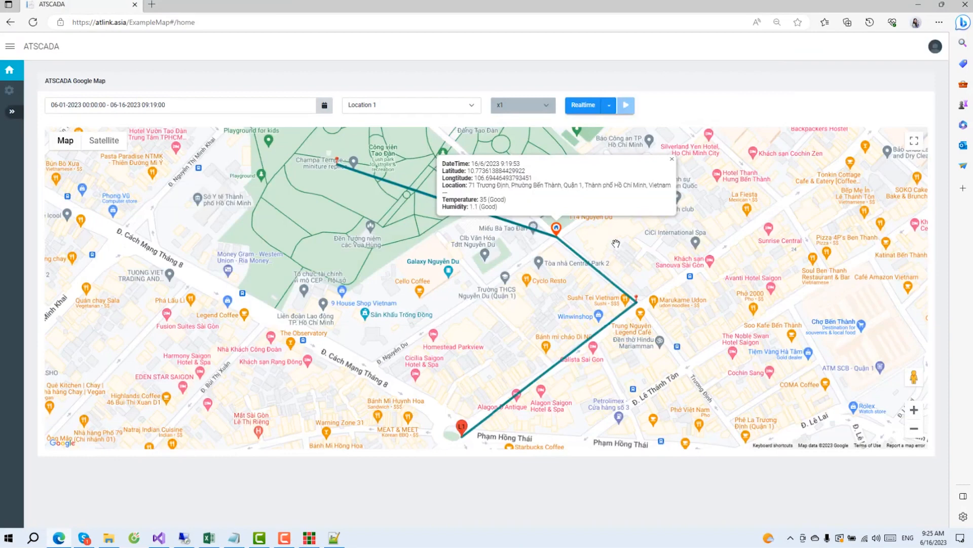
left_click(616, 243)
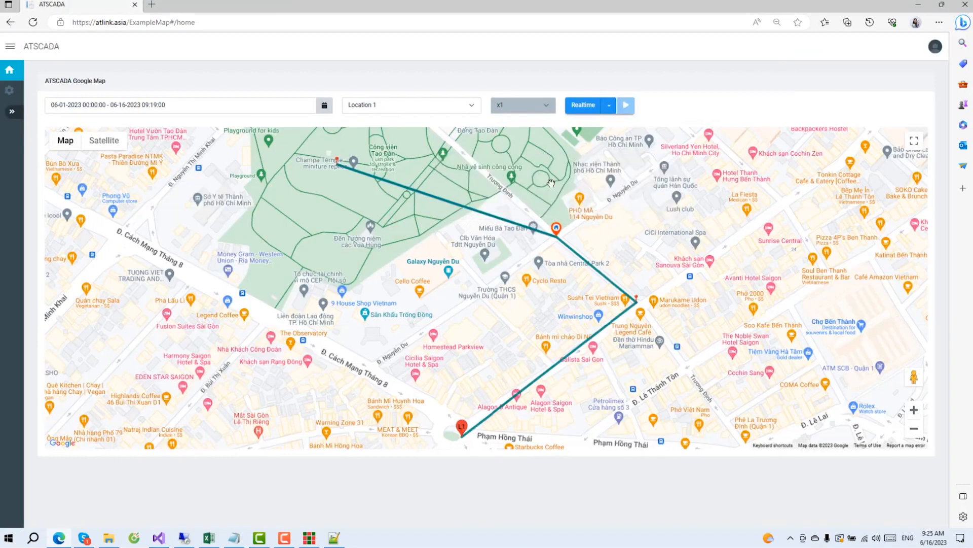
left_click_drag(472, 175, 532, 228)
left_click(394, 106)
left_click(387, 128)
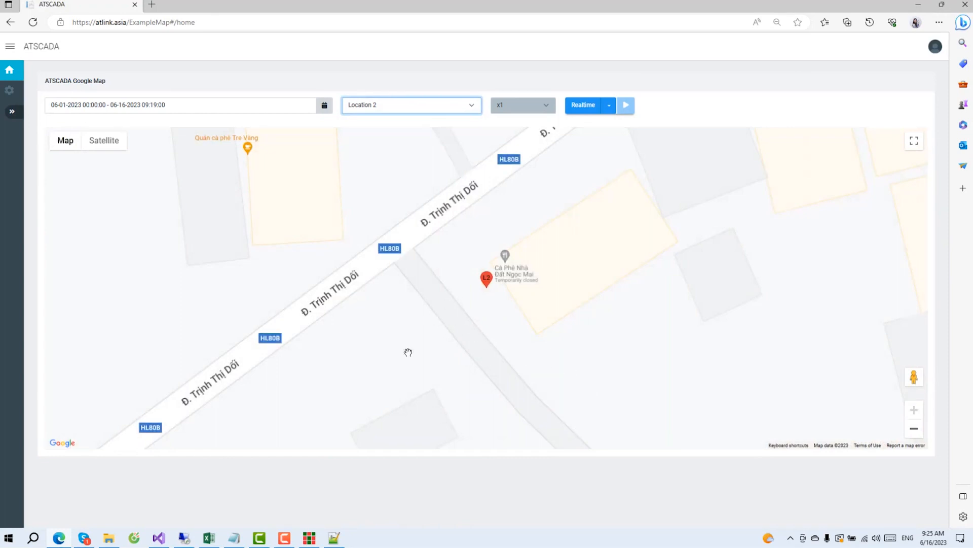
- Switch to FastWeb Designer and open the marker item settings of the Home view's Google Map component
left_click(315, 542)
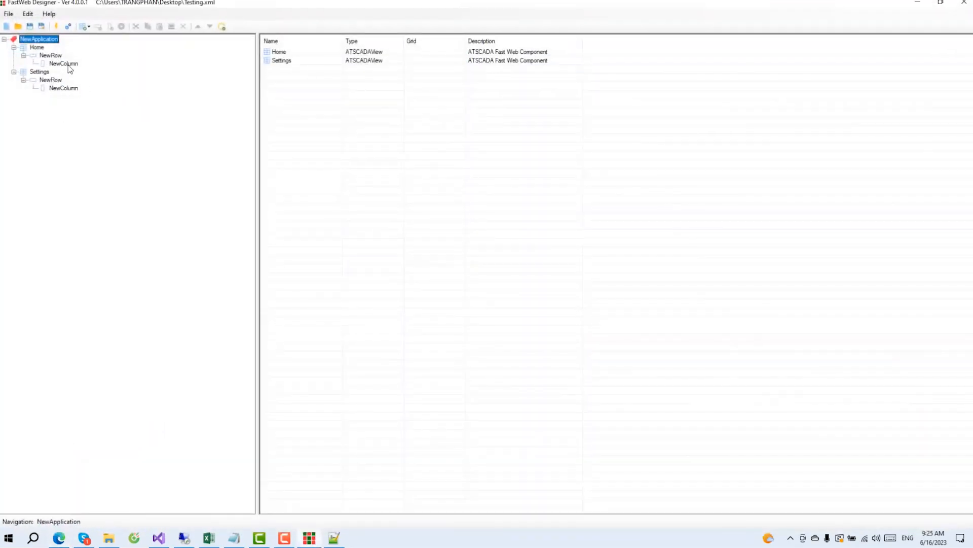
left_click(63, 63)
double_click(347, 53)
left_click(427, 193)
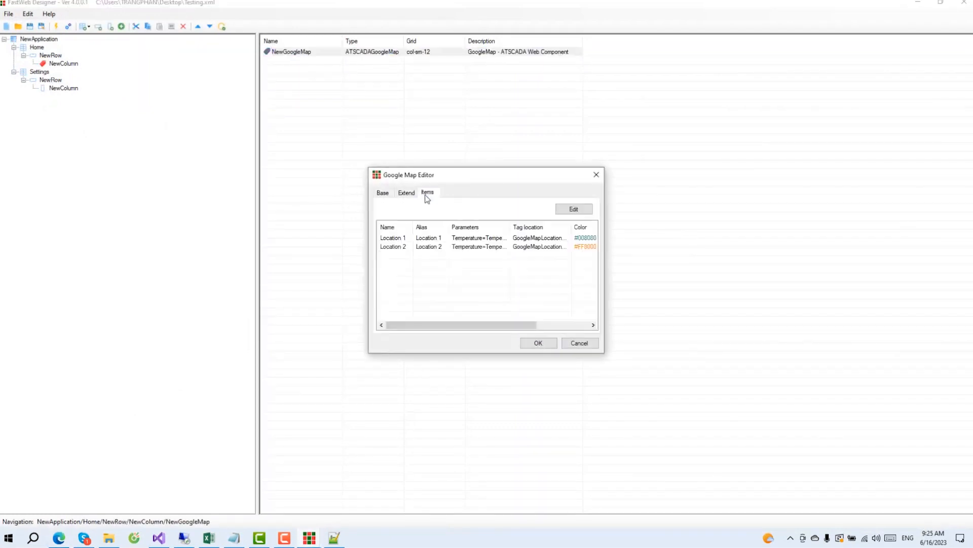
left_click(573, 208)
left_click_drag(412, 345, 560, 346)
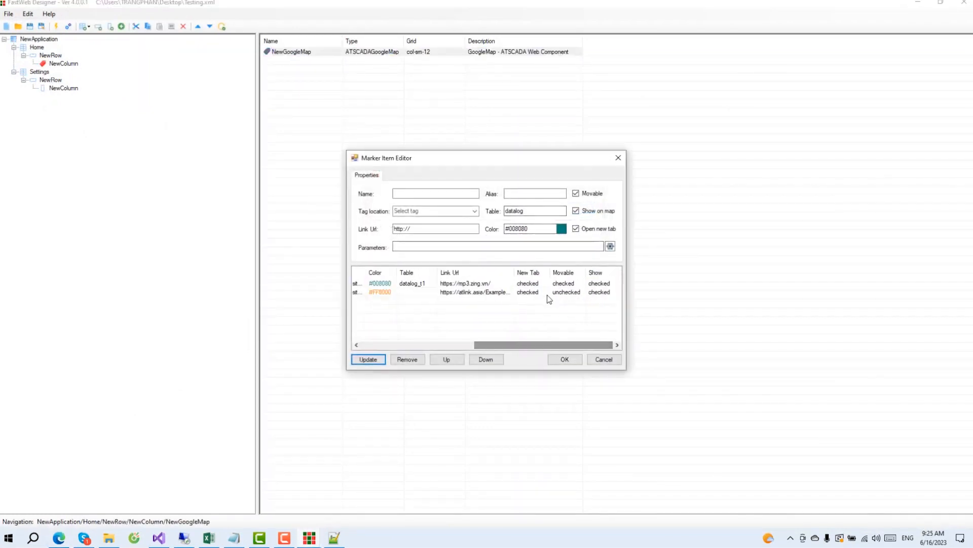
- Examine the page path at the end of the Location 2 marker's Link Url and close the Marker Item Editor
left_click(548, 292)
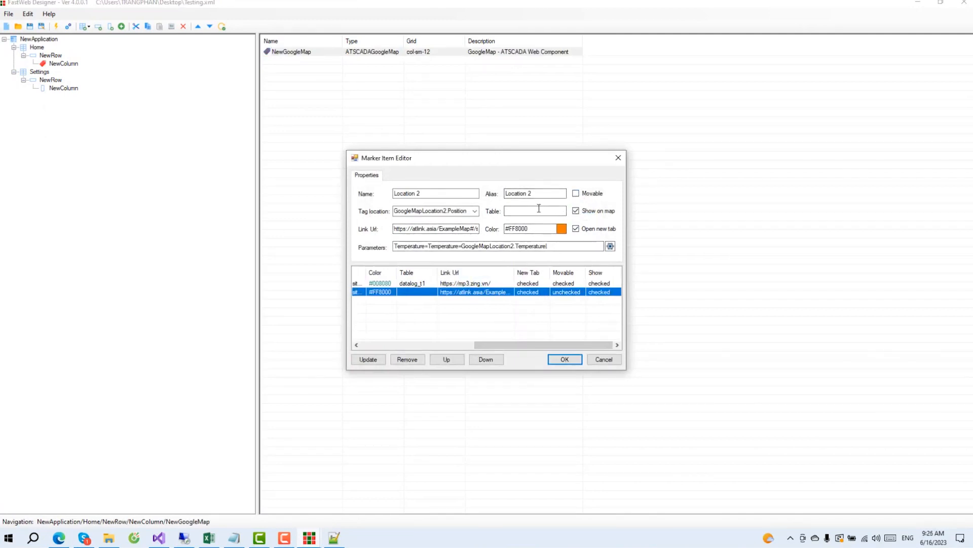
left_click(439, 229)
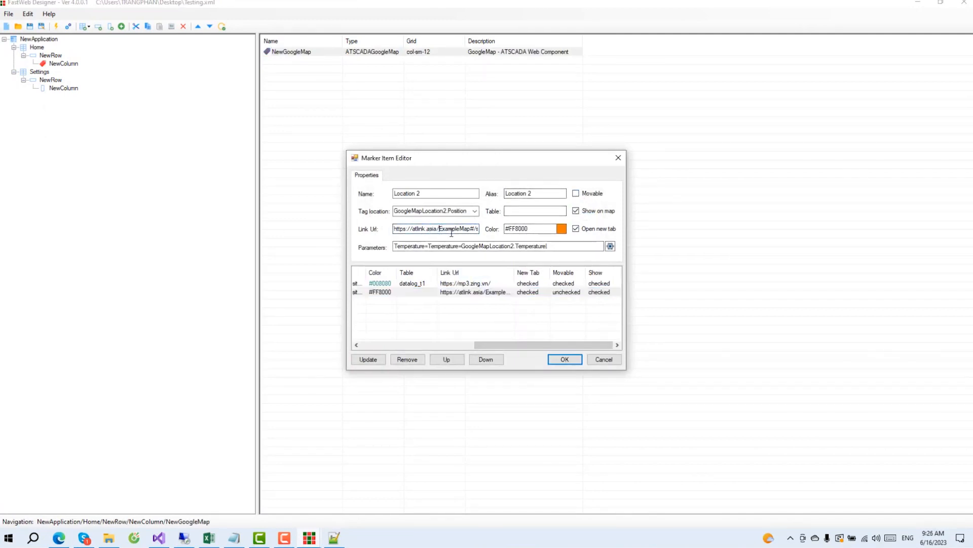
key("End")
double_click(461, 229)
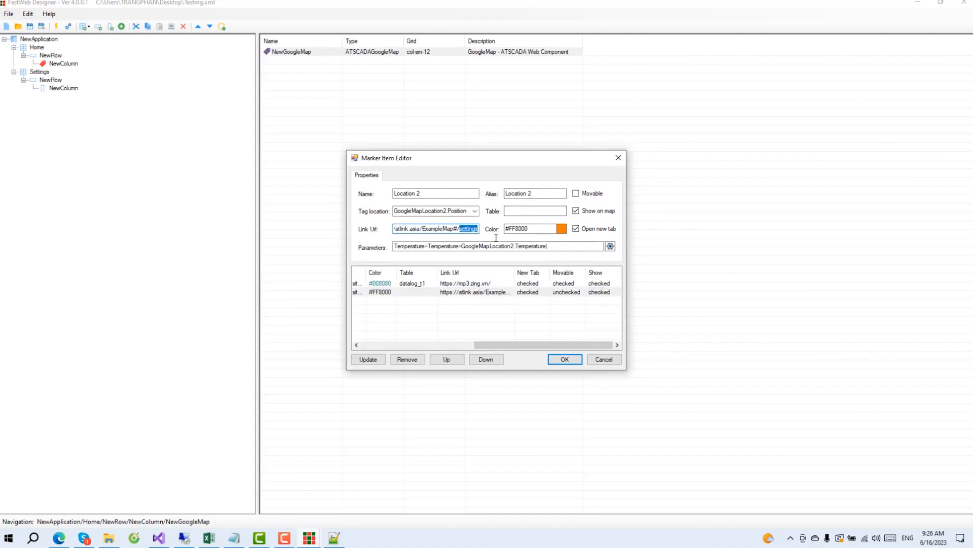
left_click(618, 158)
left_click(61, 532)
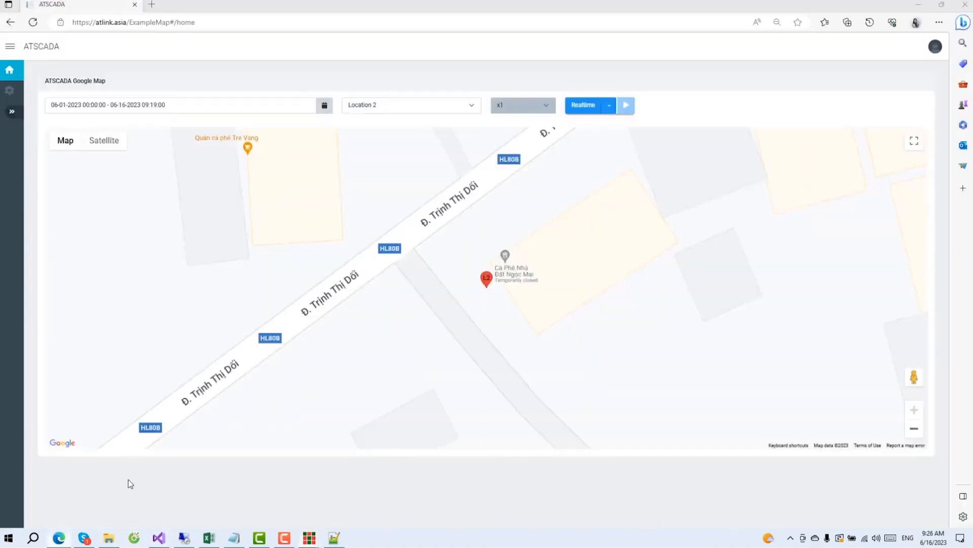
left_click(487, 283)
left_click(487, 284)
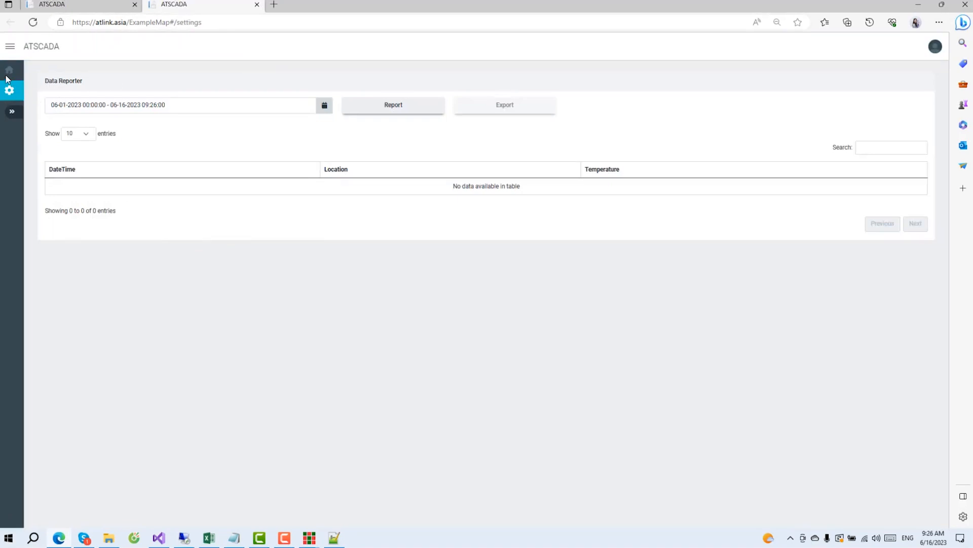
left_click(11, 111)
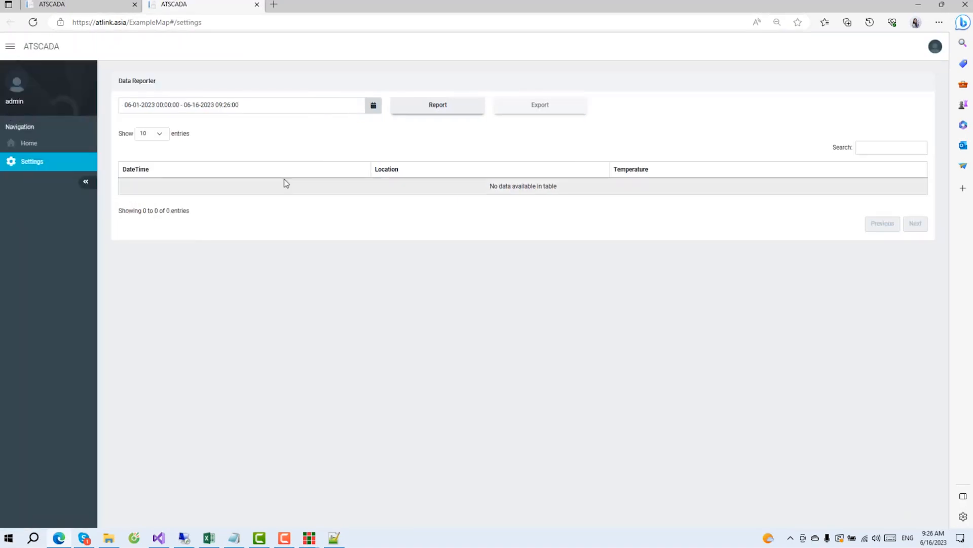
left_click(425, 110)
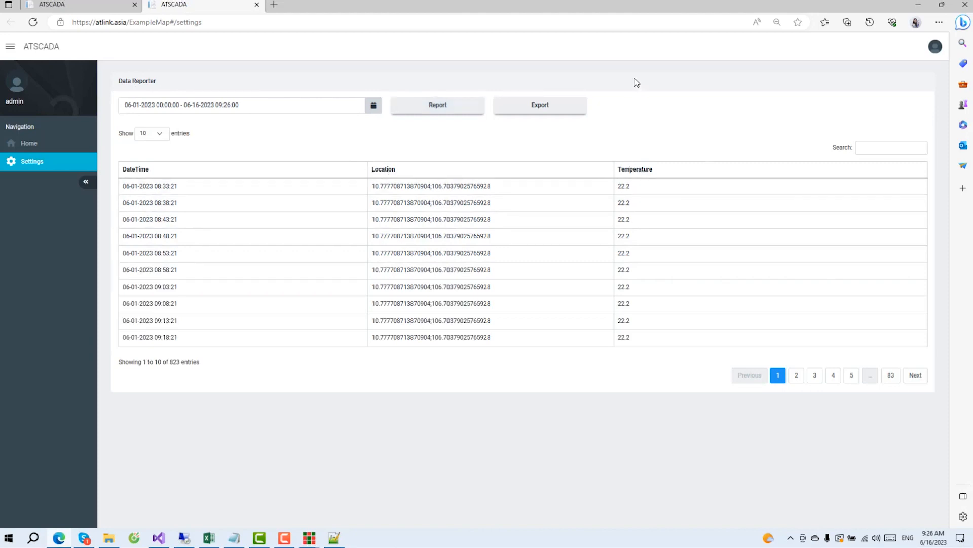
- Return to the map page, dismiss the L2 marker's data and show all locations on the realtime map
left_click(81, 3)
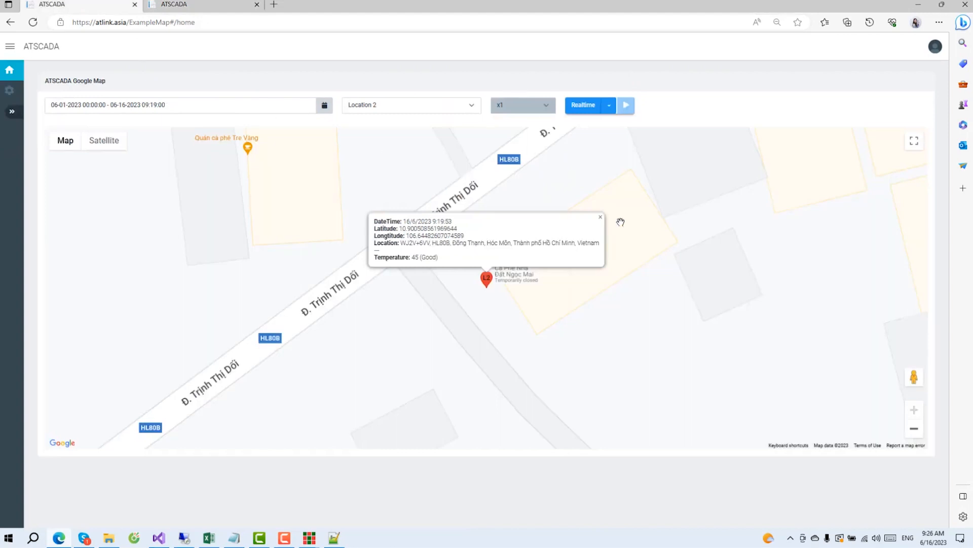
left_click(519, 315)
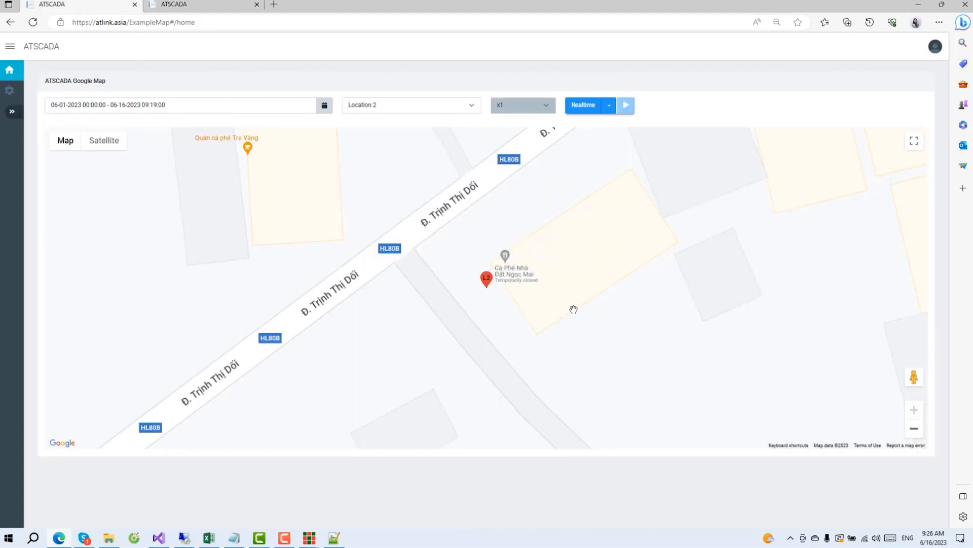
left_click(378, 108)
left_click(376, 120)
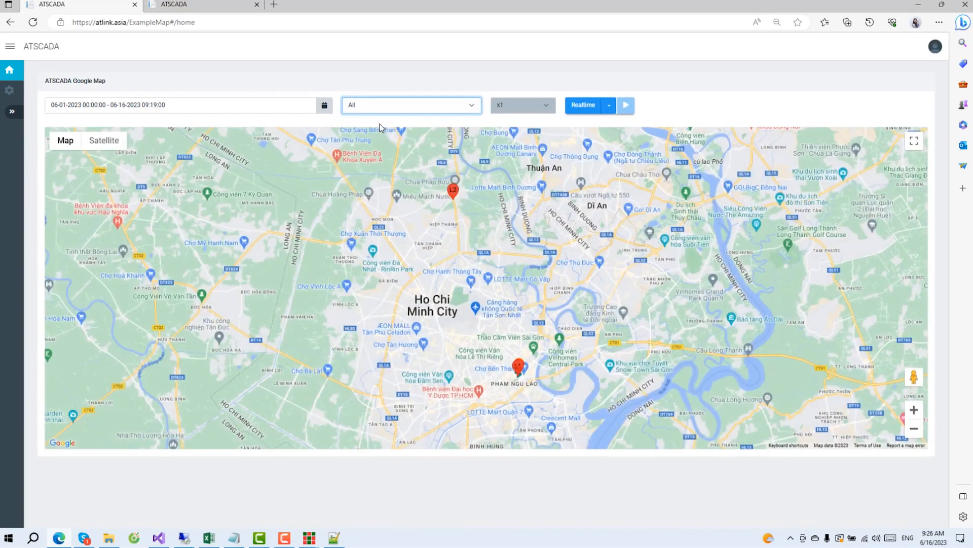
left_click(401, 108)
left_click(380, 127)
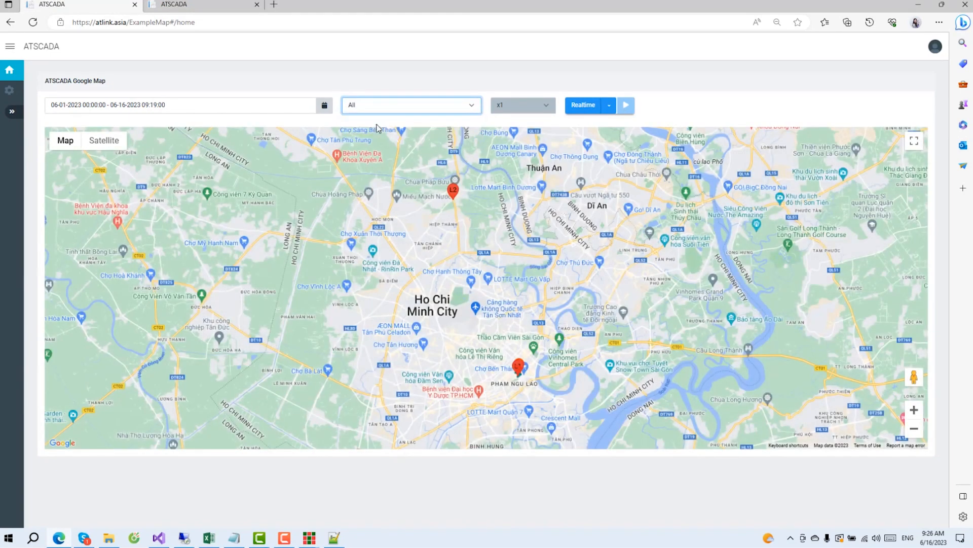